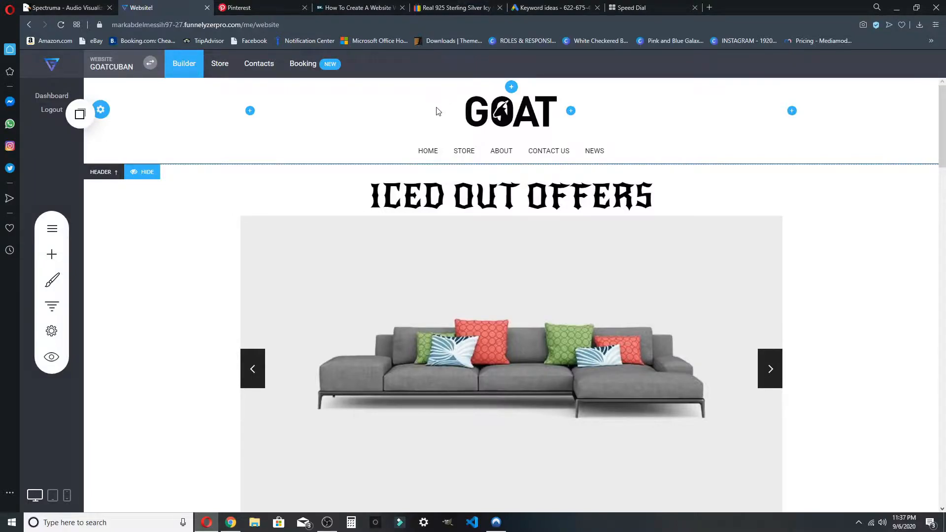
Slightly reduce the spacing above the GOAT logo in the page header and save the changes.
scroll(486, 233, "down", 8)
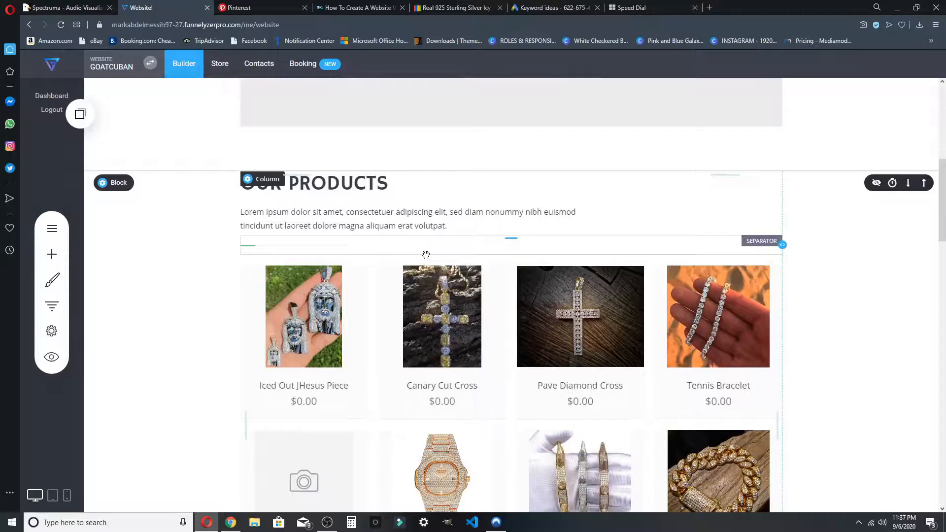
scroll(426, 258, "up", 8)
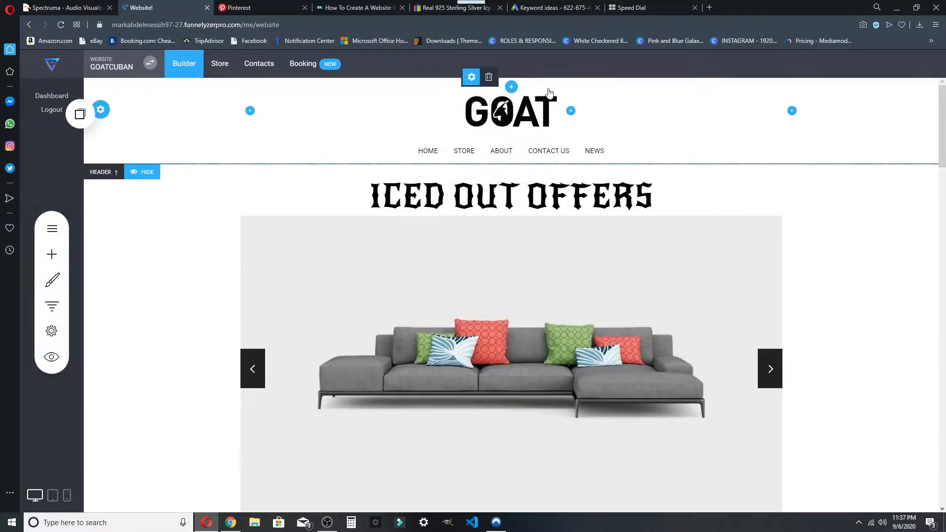
left_click_drag(579, 82, 585, 67)
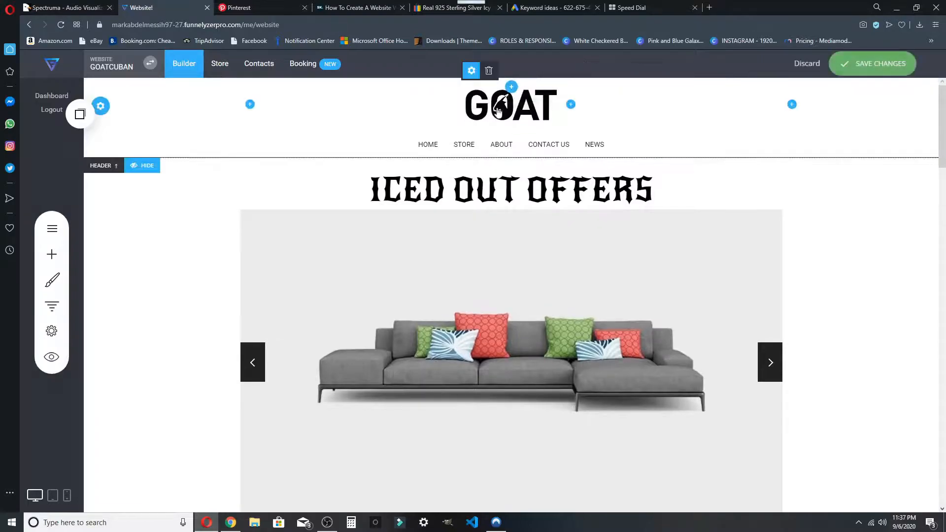
left_click(854, 65)
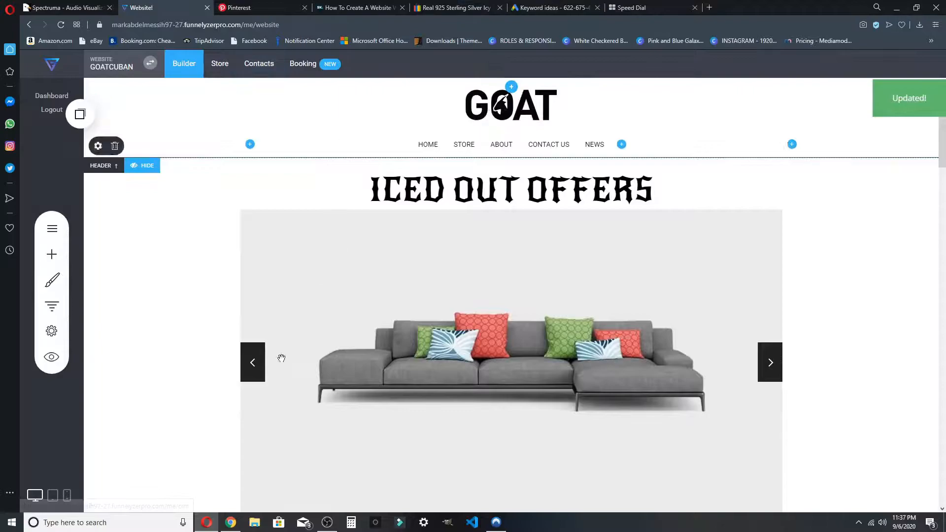
Switch to Chrome and review the existing goatcuban.com storefront from its featured pendants to its top products.
left_click(231, 523)
scroll(295, 222, "up", 15)
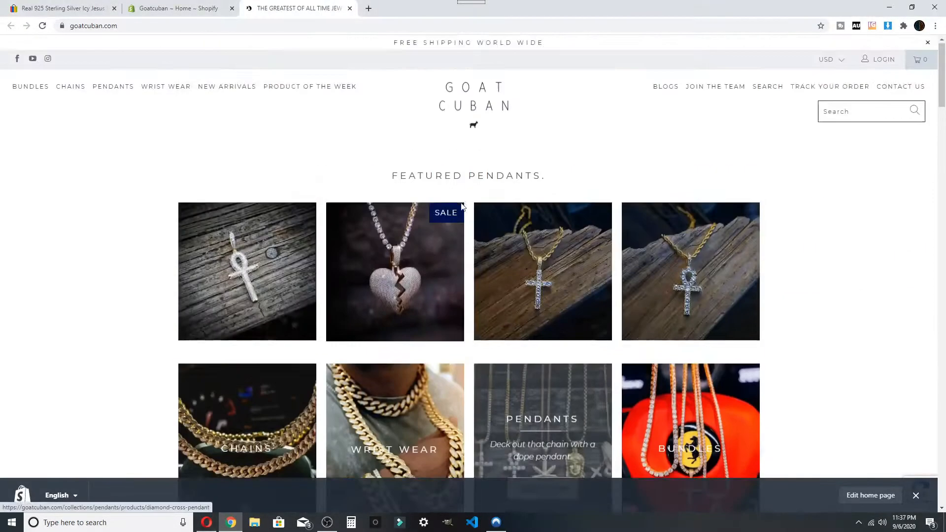
scroll(384, 276, "down", 9)
scroll(407, 224, "down", 15)
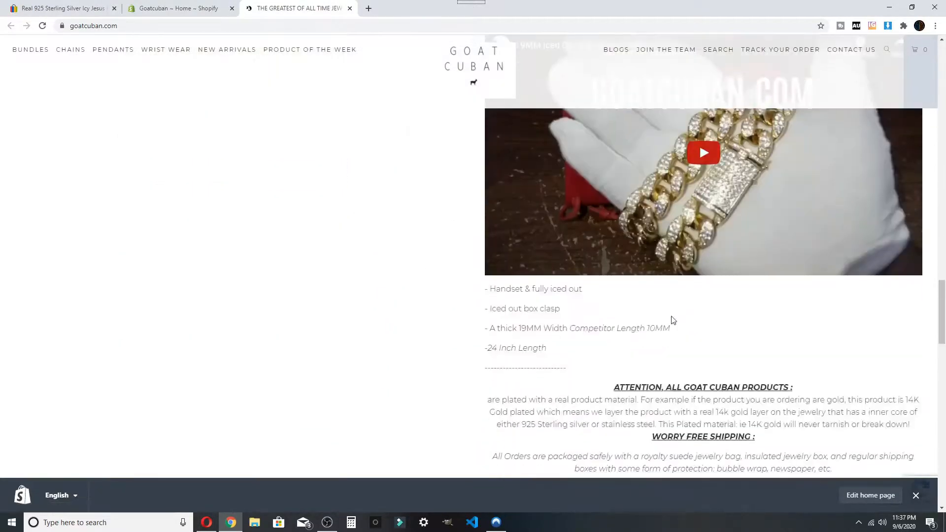
scroll(503, 271, "down", 9)
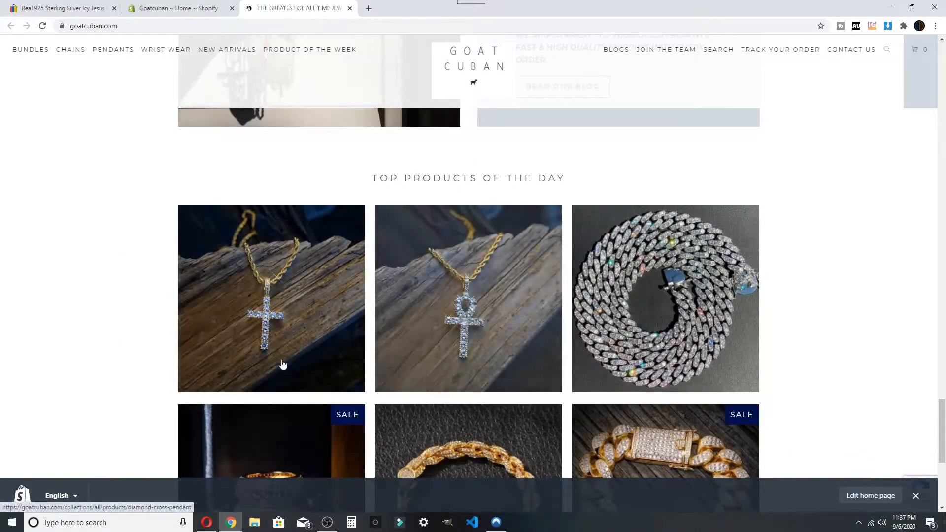
scroll(303, 208, "up", 10)
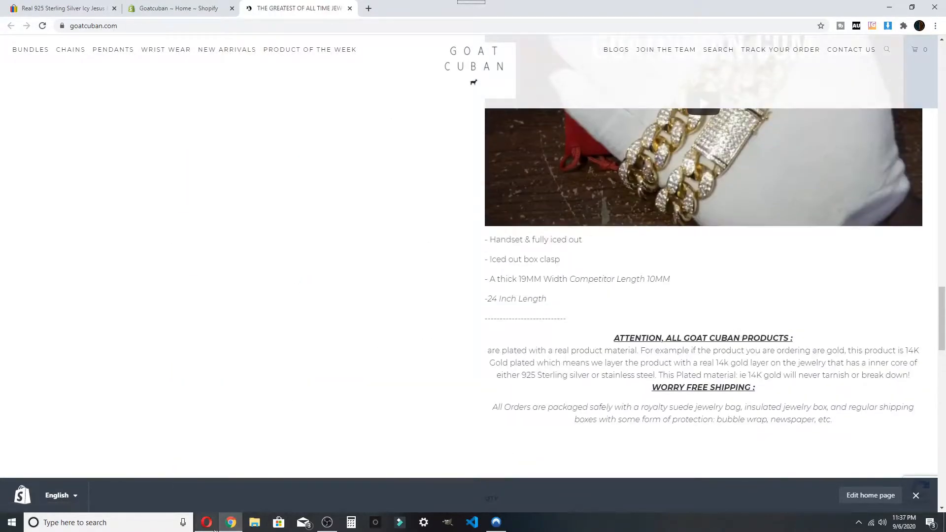
Switch back to Opera and examine the website builder's home page sections, from the header to Who Are We.
left_click(207, 522)
scroll(546, 212, "down", 2)
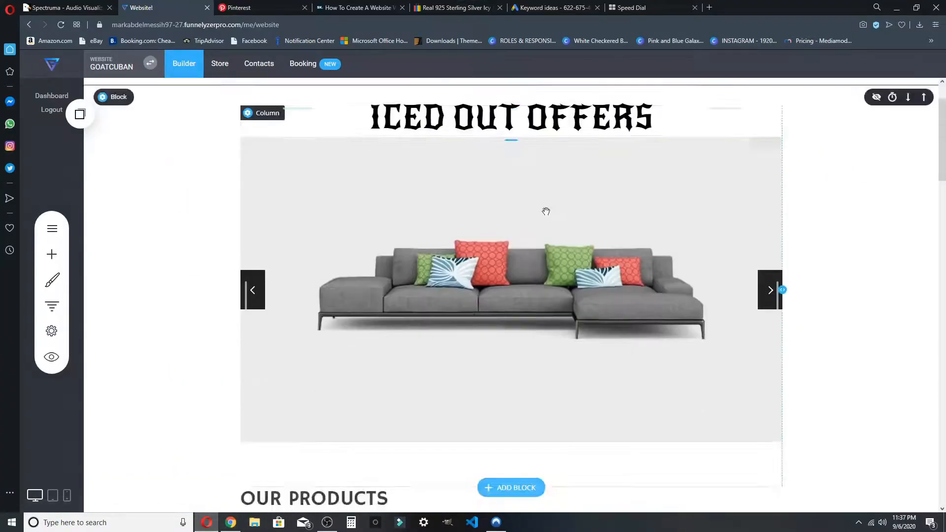
scroll(546, 211, "down", 10)
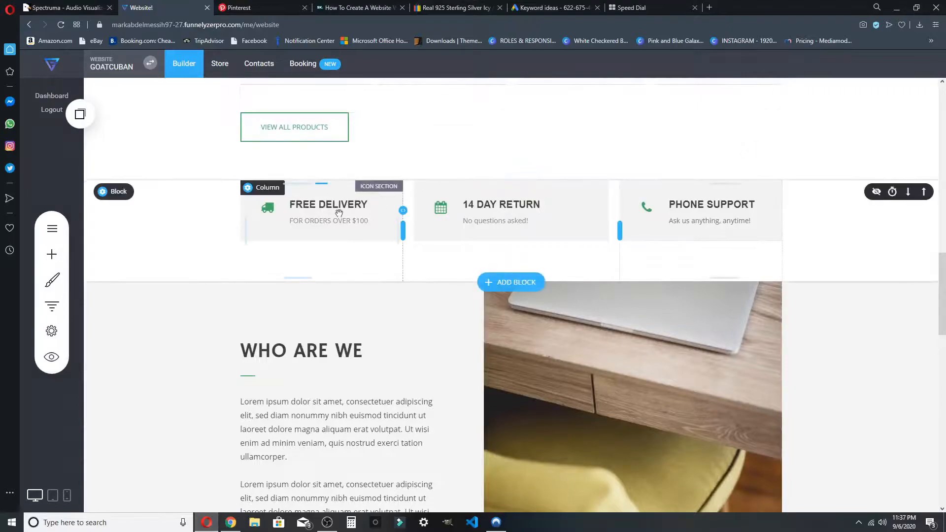
scroll(422, 180, "up", 12)
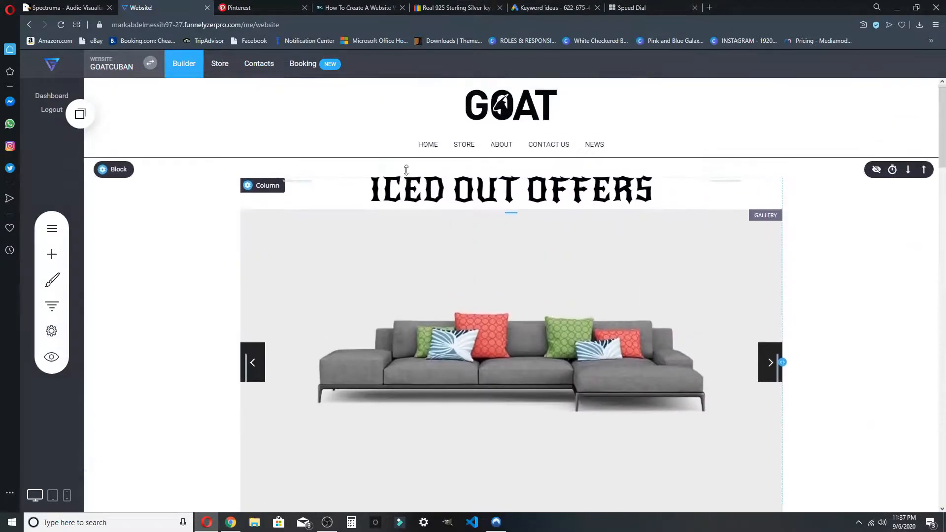
scroll(407, 170, "down", 5)
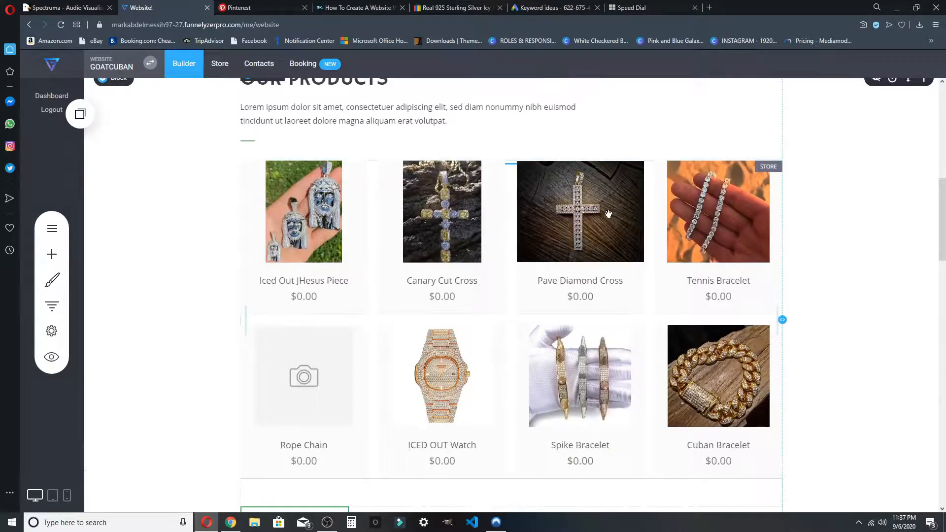
scroll(580, 205, "up", 6)
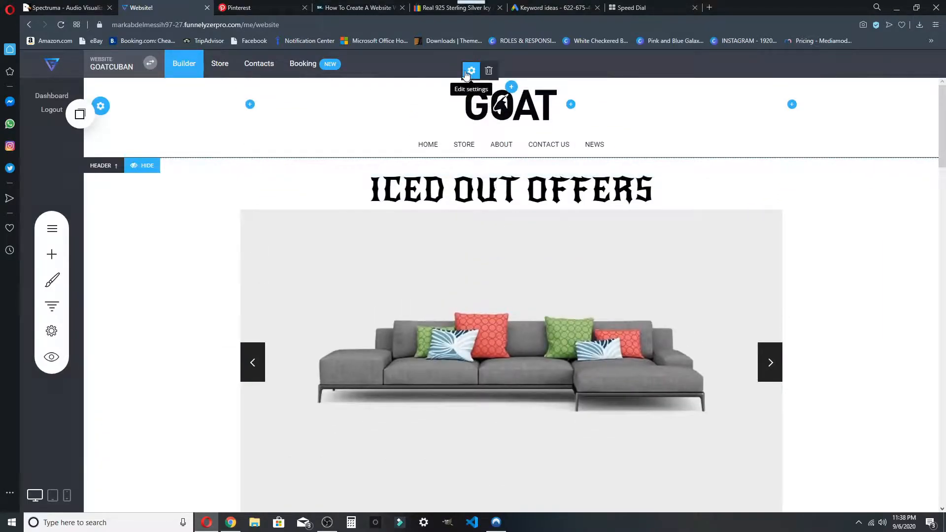
Open the header logo's image selection in the file manager and go to the LOGO folder.
left_click(472, 71)
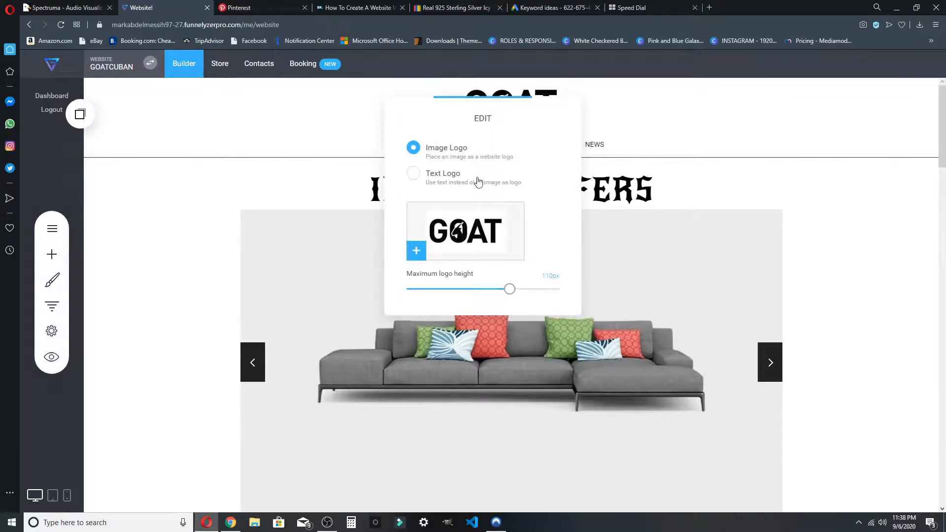
left_click(459, 228)
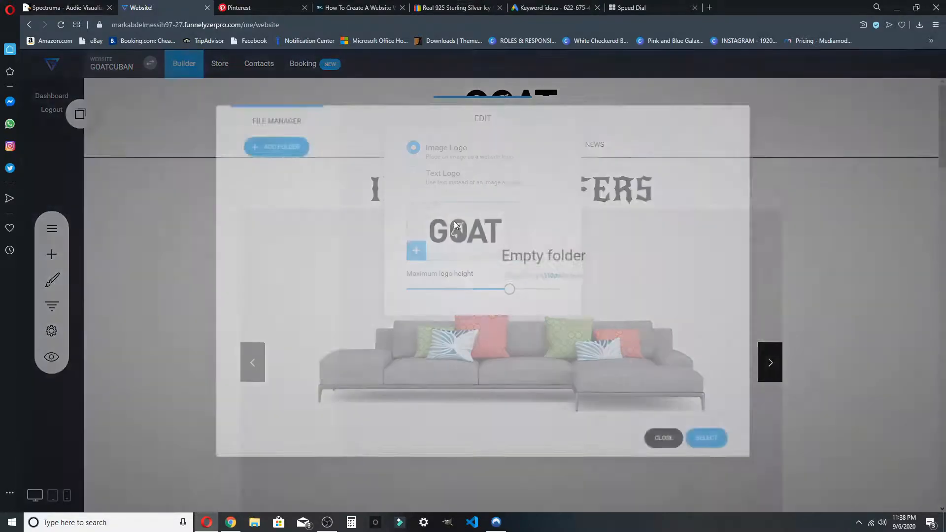
scroll(466, 267, "down", 10)
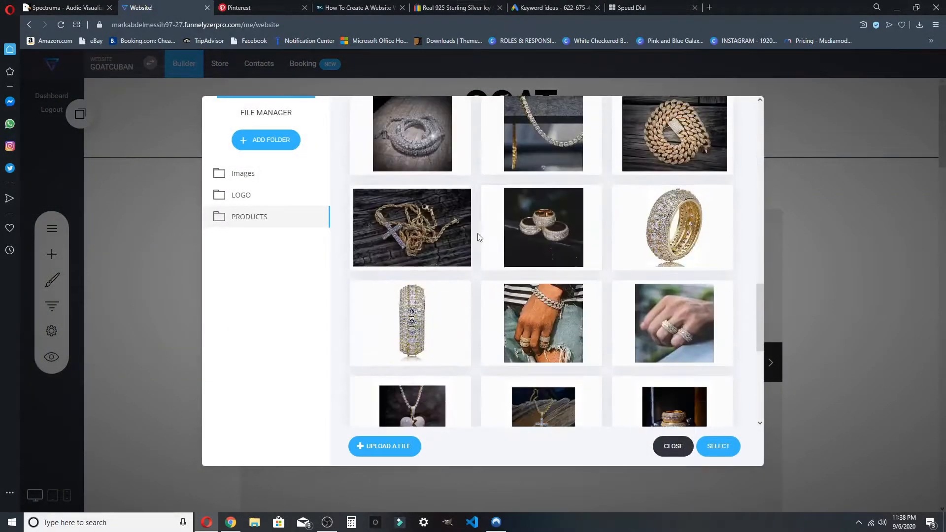
left_click(261, 193)
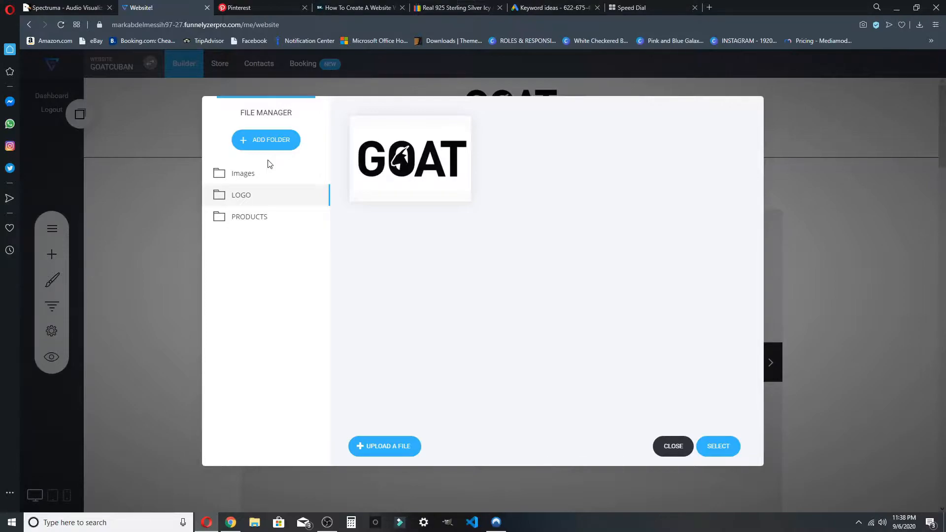
Create a new folder named Blog in the file manager.
left_click(265, 143)
left_click(488, 224)
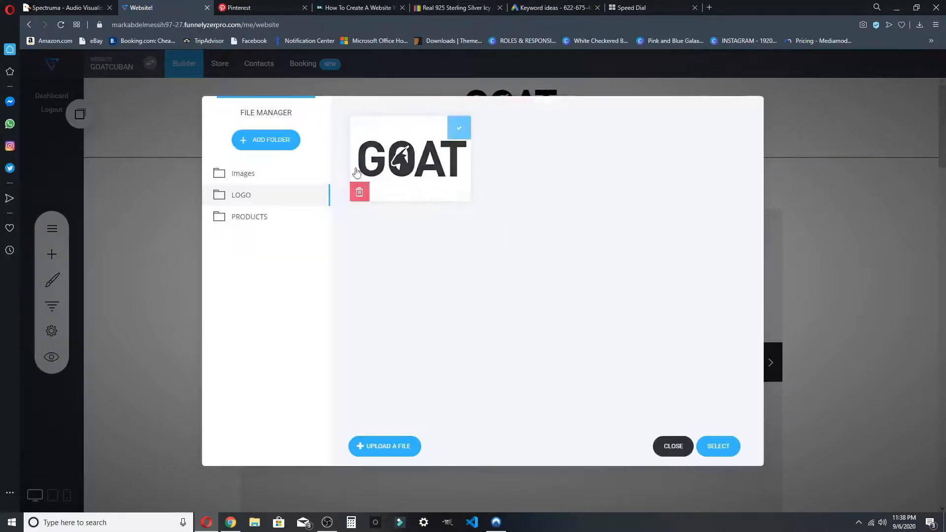
left_click(264, 143)
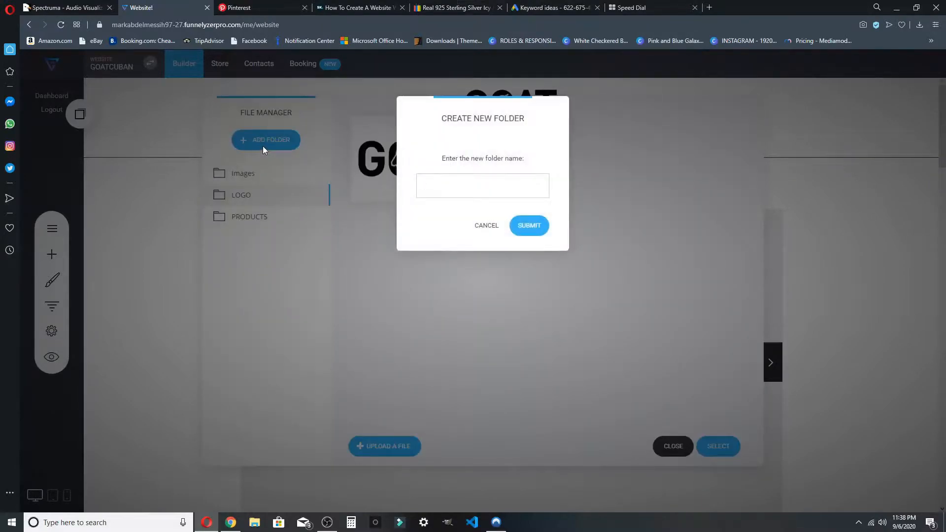
left_click(523, 222)
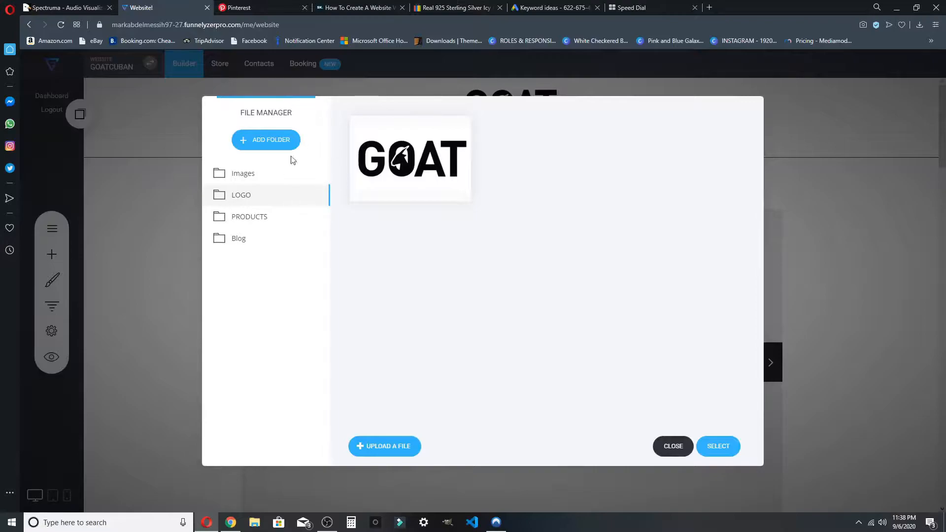
Choose the GOAT image as the header's image logo and set its maximum height to 90 px.
left_click(461, 129)
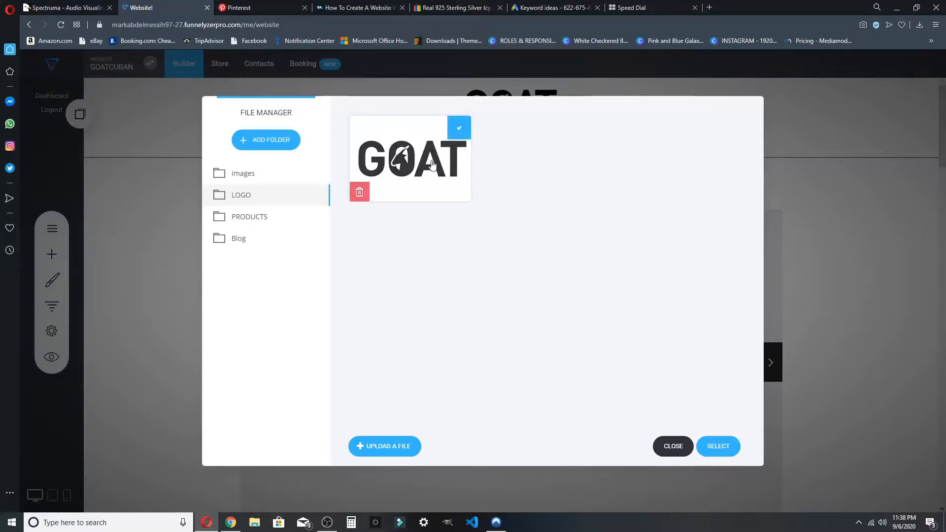
left_click(718, 446)
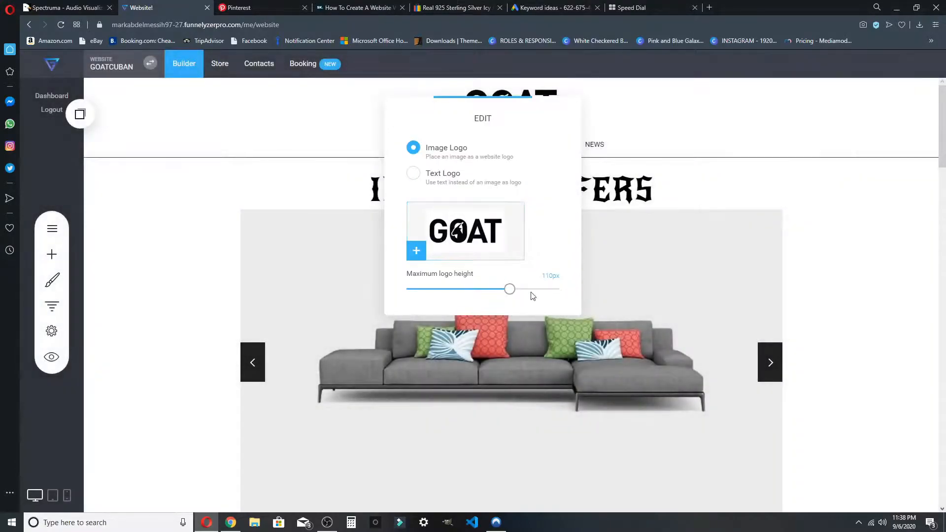
left_click_drag(519, 128, 829, 115)
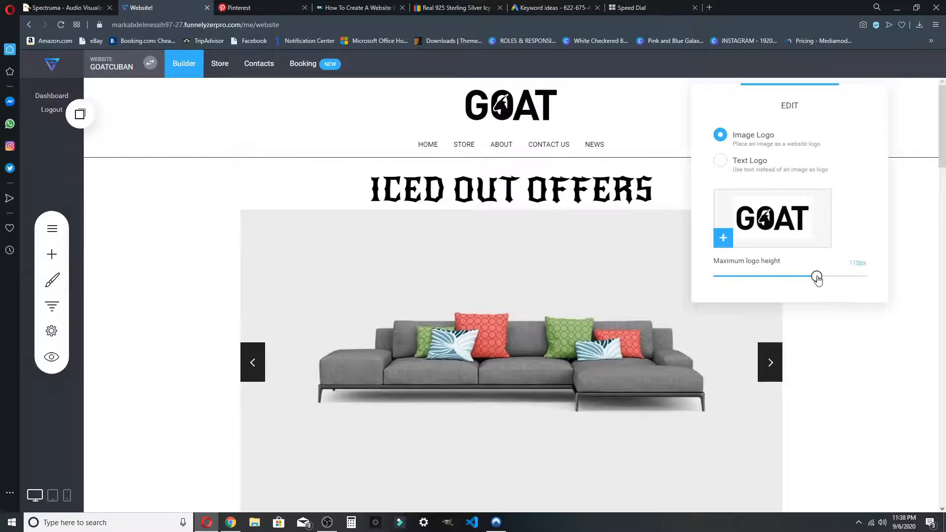
left_click_drag(788, 277, 776, 277)
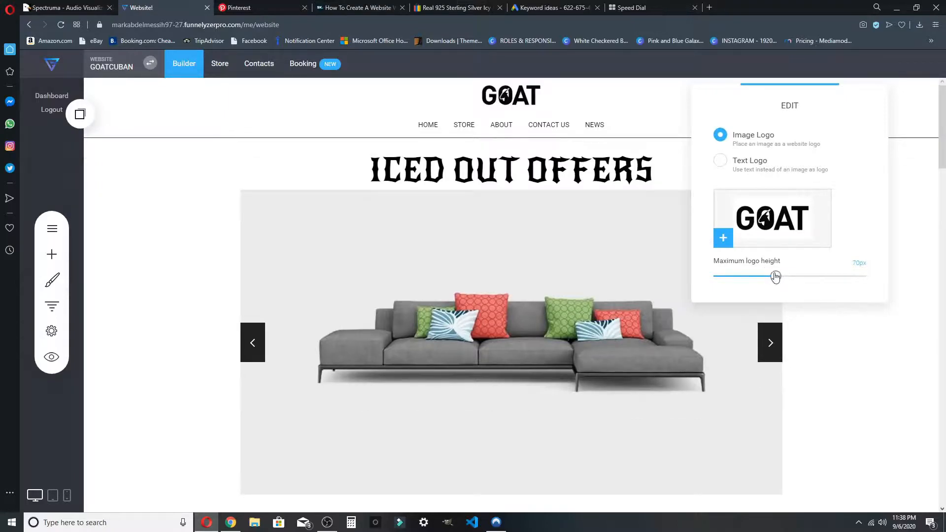
left_click(796, 277)
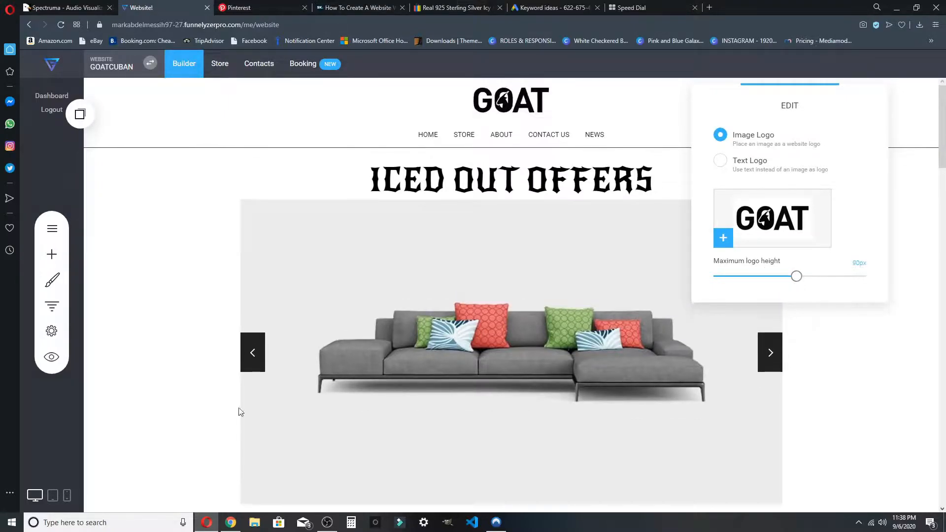
Try to switch to phone view, choose to stay on the page, and save the logo changes.
left_click(67, 496)
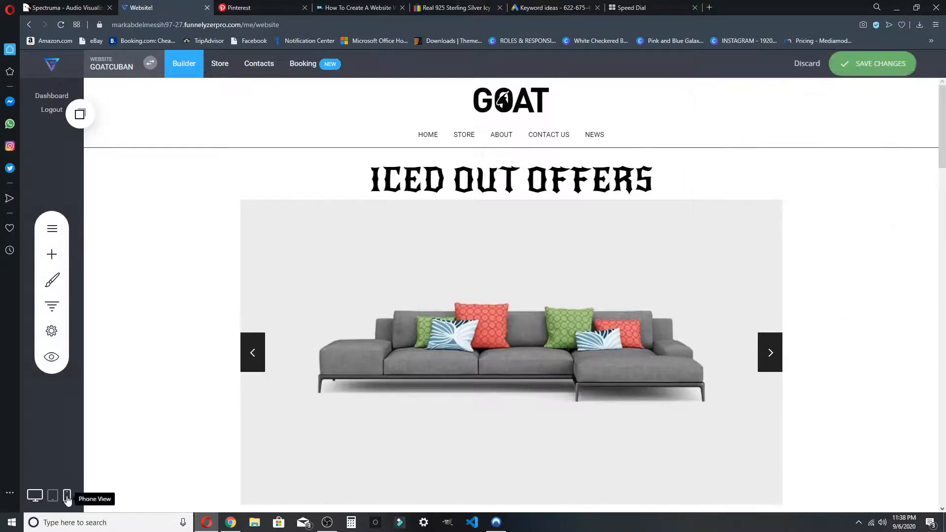
left_click(69, 491)
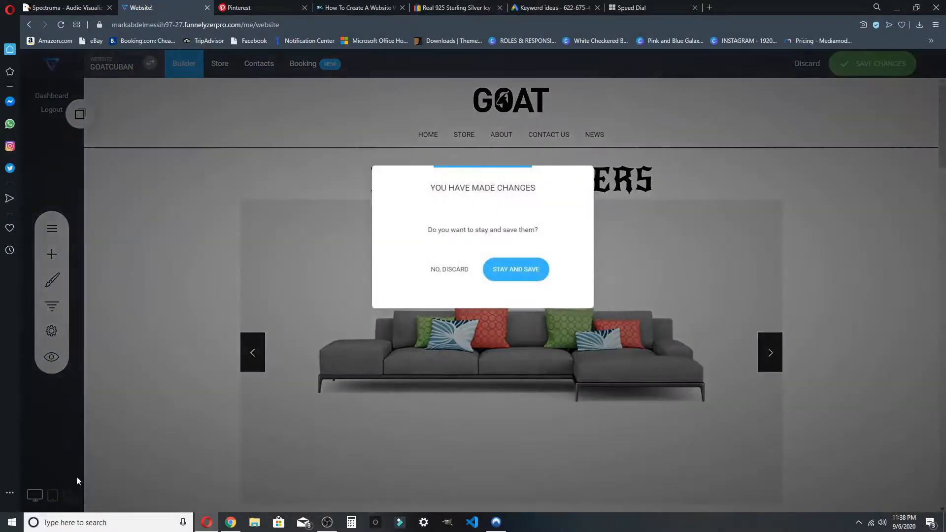
left_click(499, 275)
left_click(866, 65)
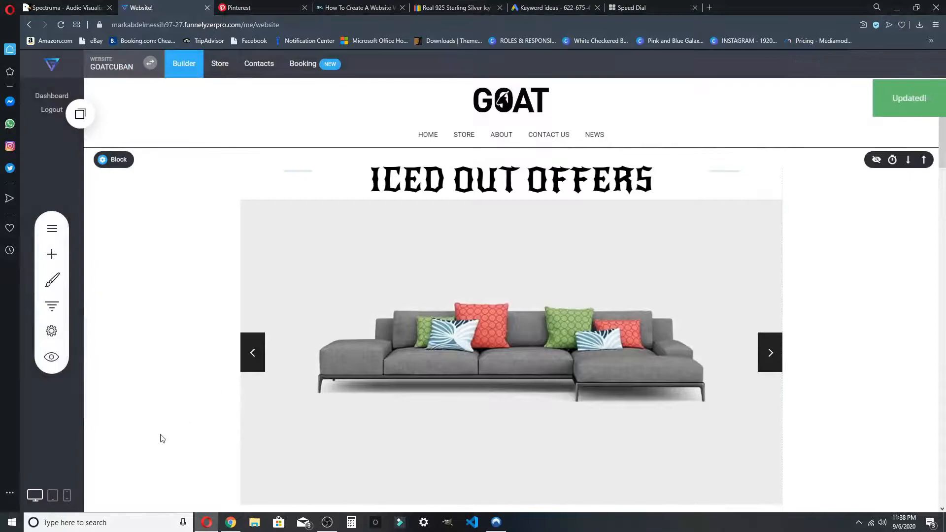
Compare the home page's header and first blocks in phone view and desktop view.
left_click(67, 496)
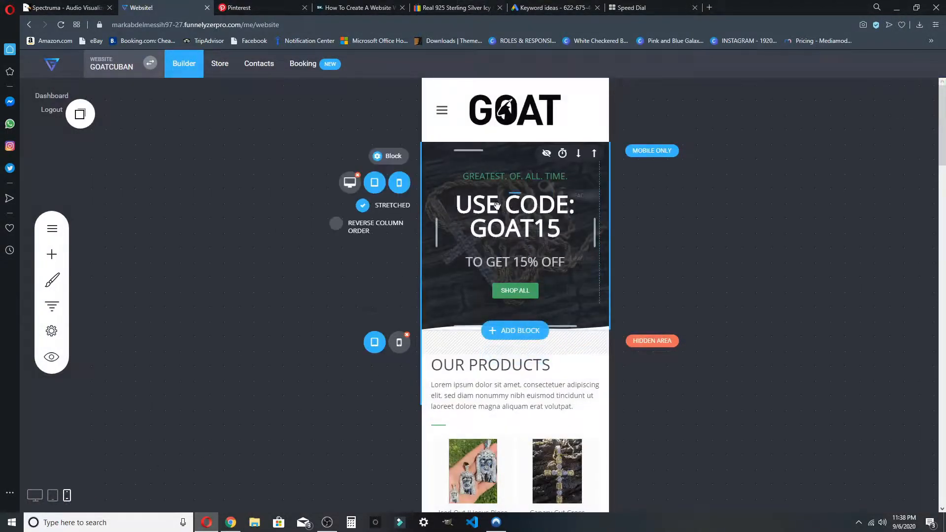
left_click(35, 496)
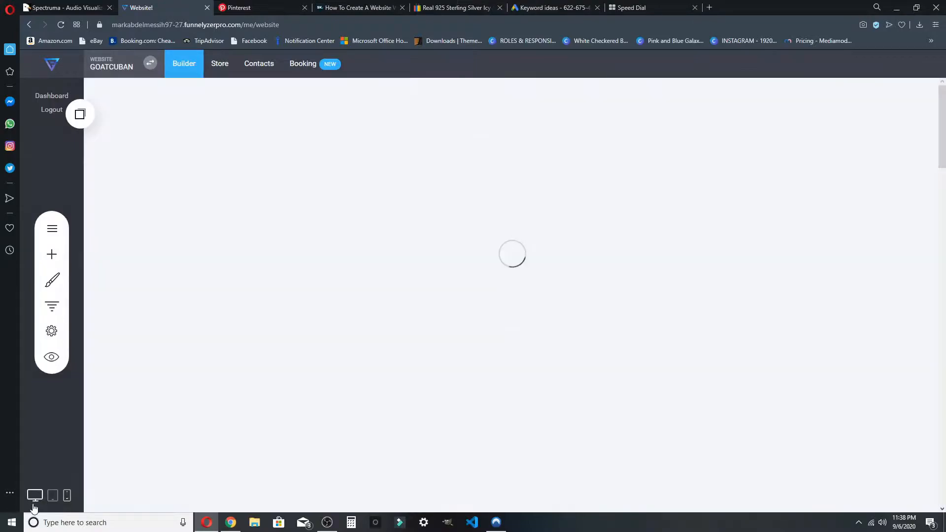
left_click(67, 497)
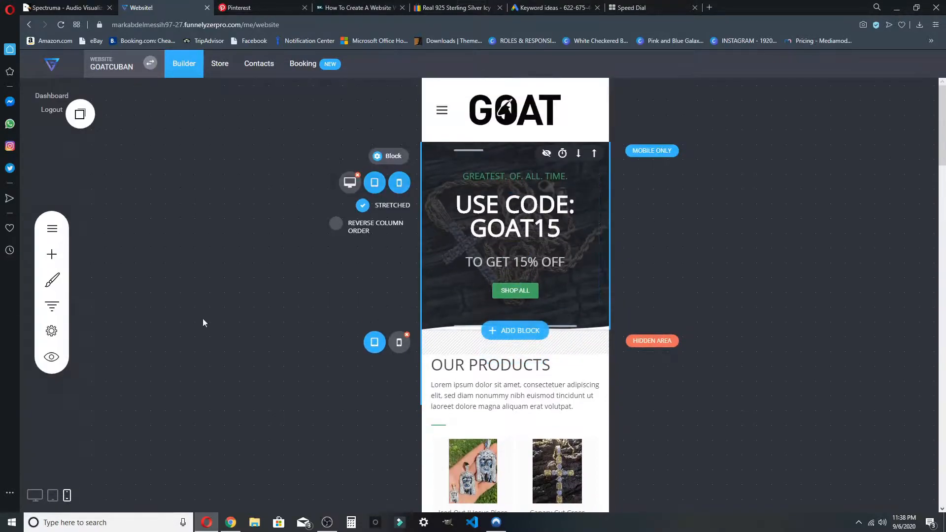
left_click(34, 495)
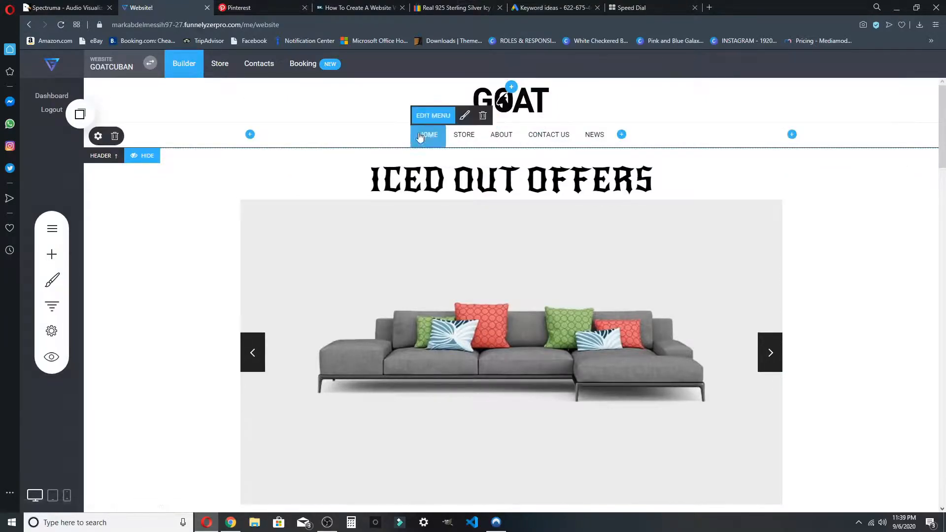
scroll(472, 138, "down", 1)
scroll(416, 129, "up", 1)
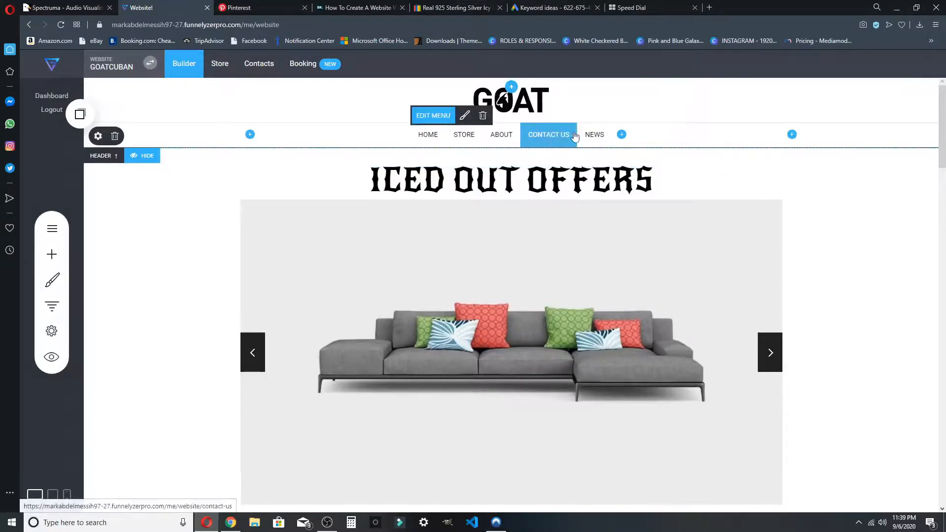
left_click(434, 116)
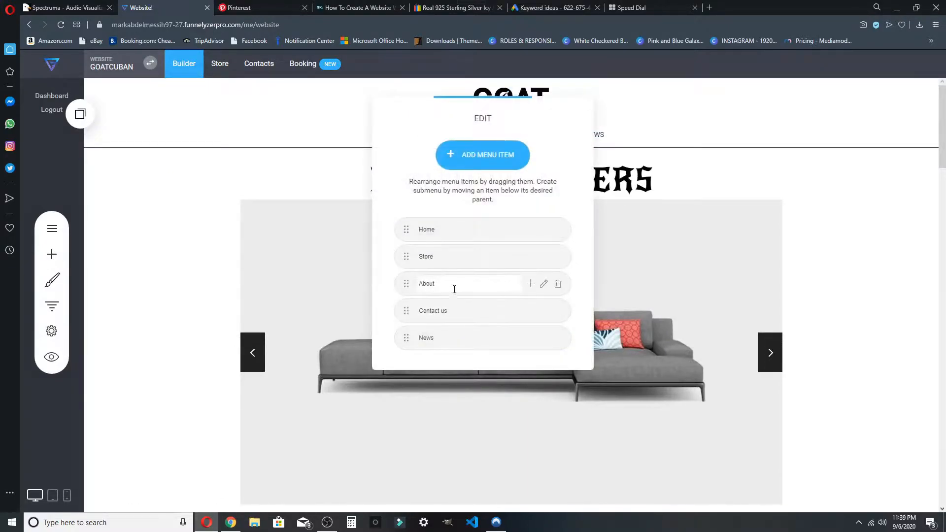
left_click(558, 284)
left_click(436, 272)
left_click(666, 300)
Remove the About, Contact us and News items from the header menu and save the menu changes.
scroll(551, 274, "down", 20)
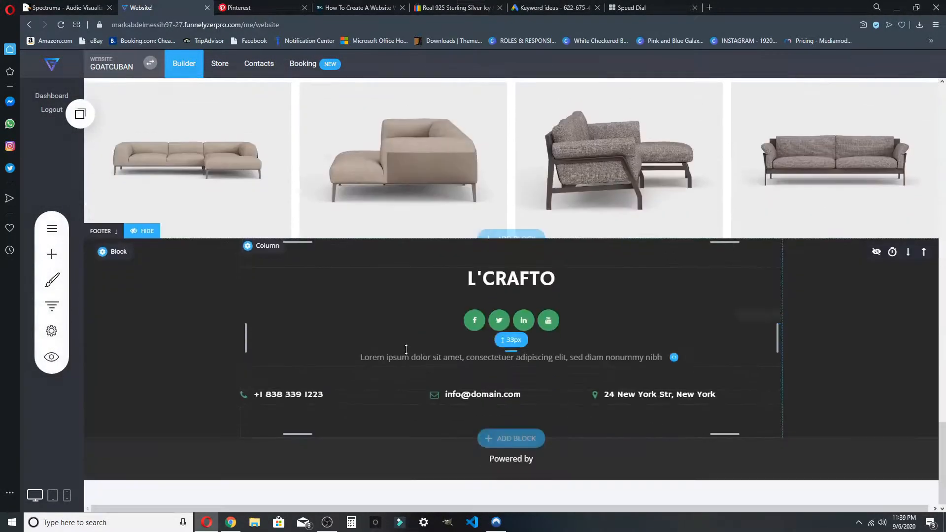
scroll(549, 299, "up", 20)
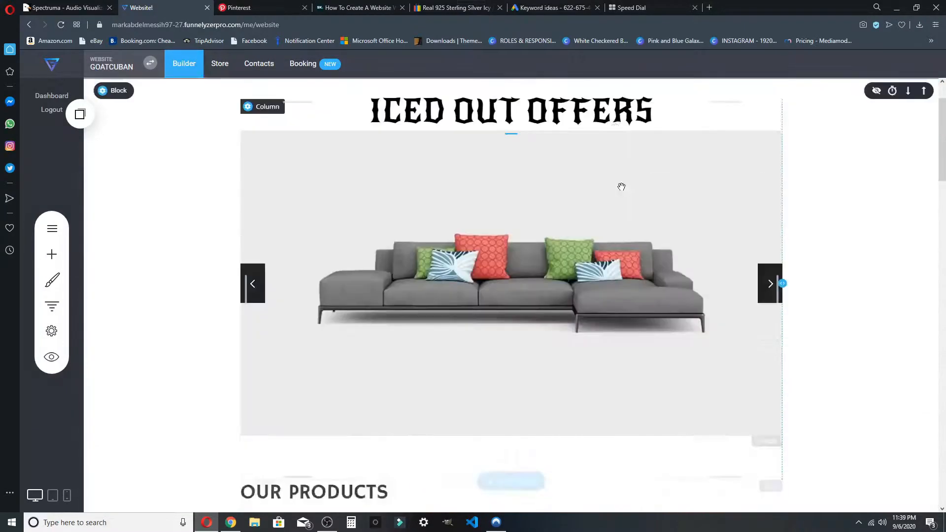
left_click(419, 113)
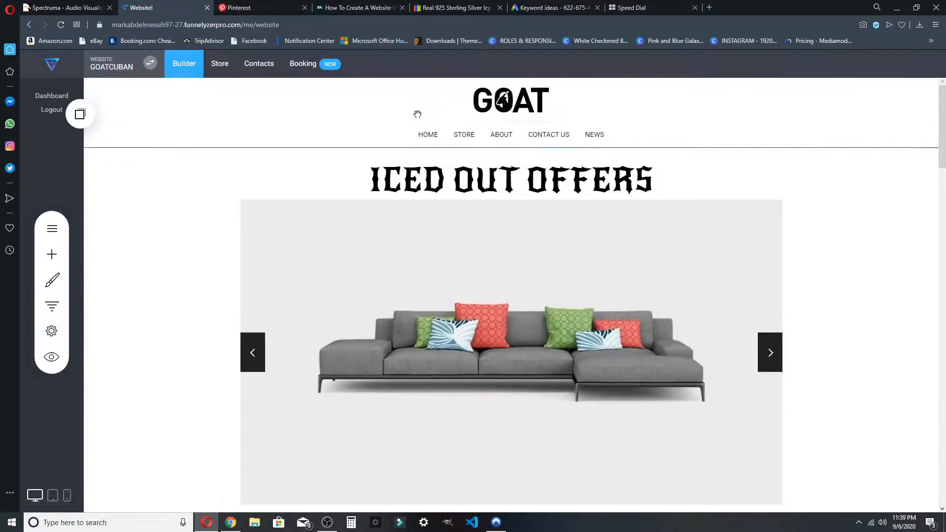
left_click(557, 284)
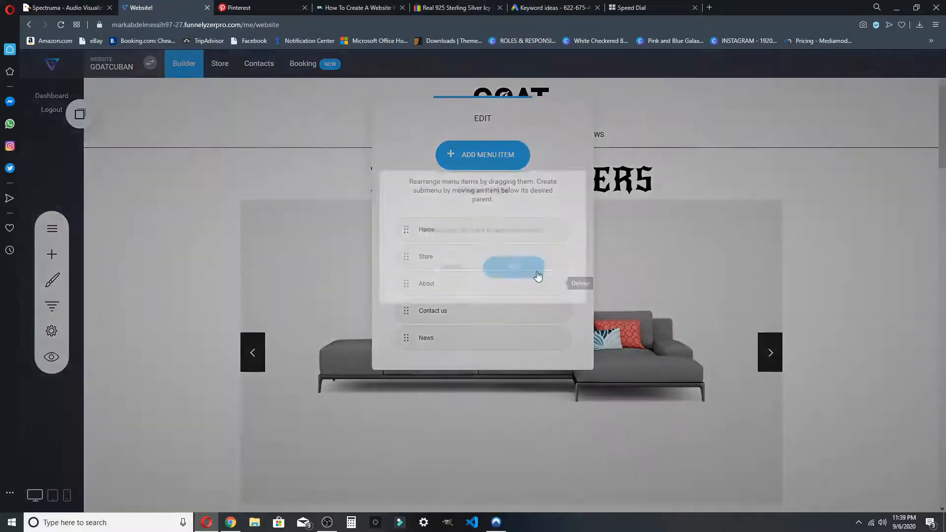
left_click(513, 268)
left_click(557, 285)
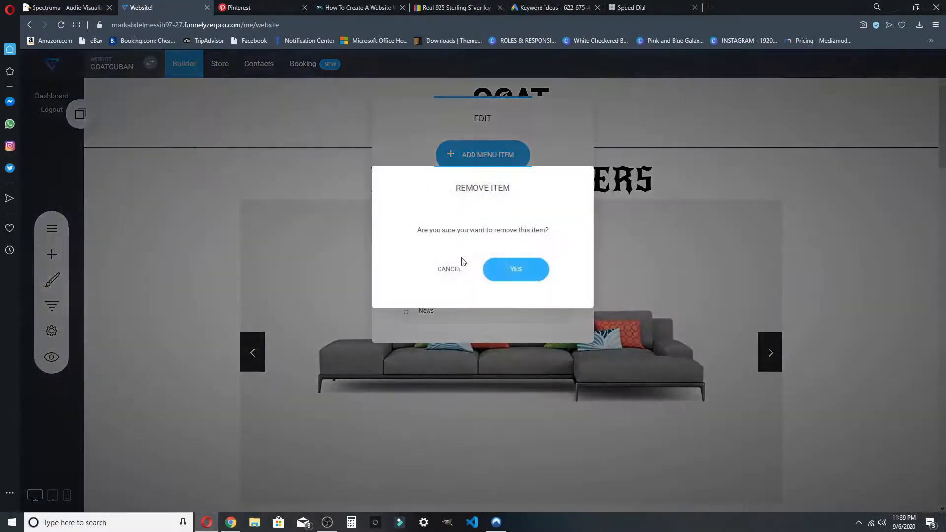
left_click(520, 269)
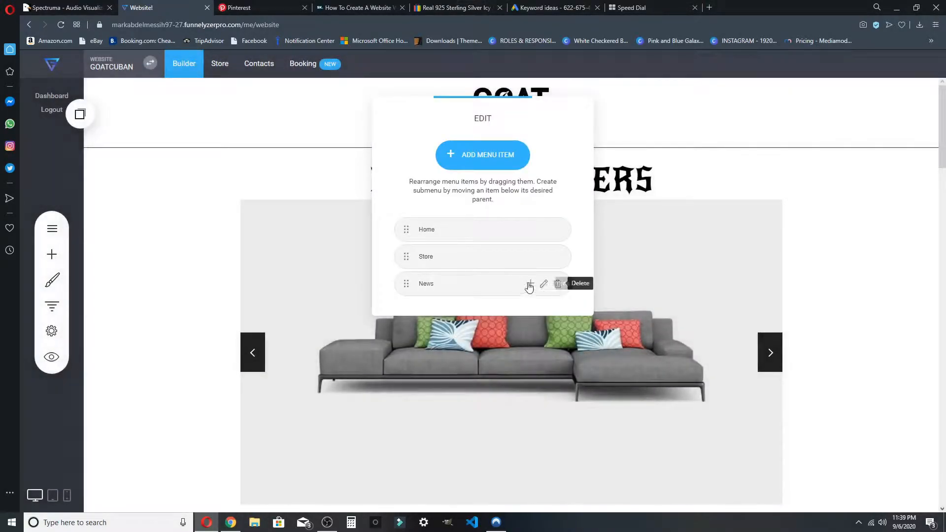
left_click(557, 284)
left_click(516, 268)
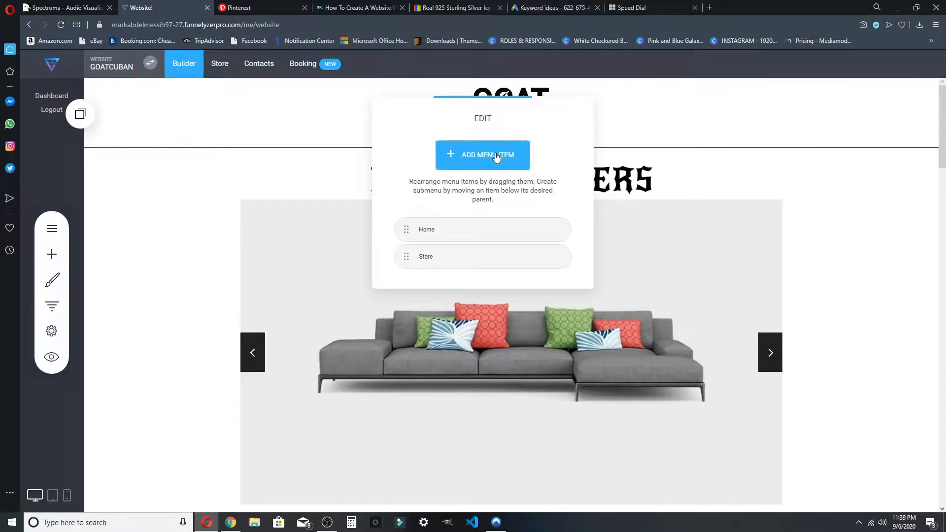
left_click(471, 156)
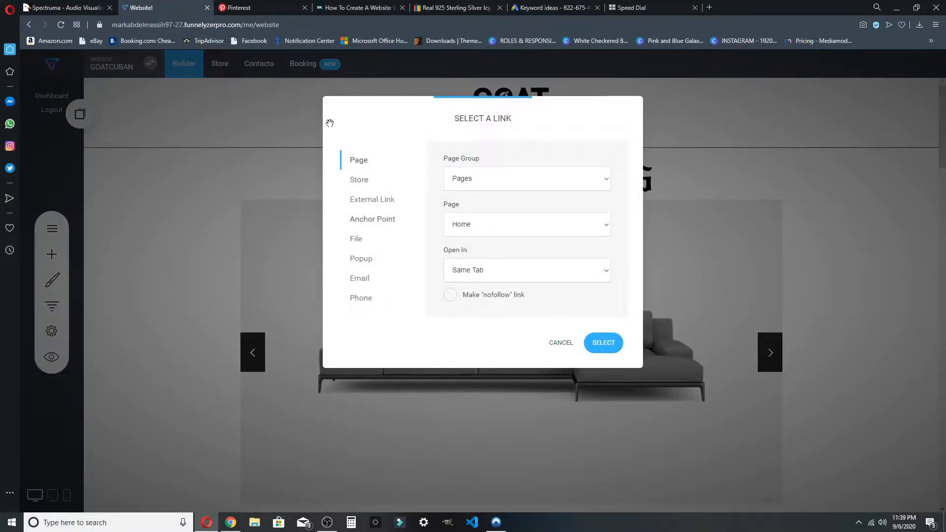
left_click(568, 345)
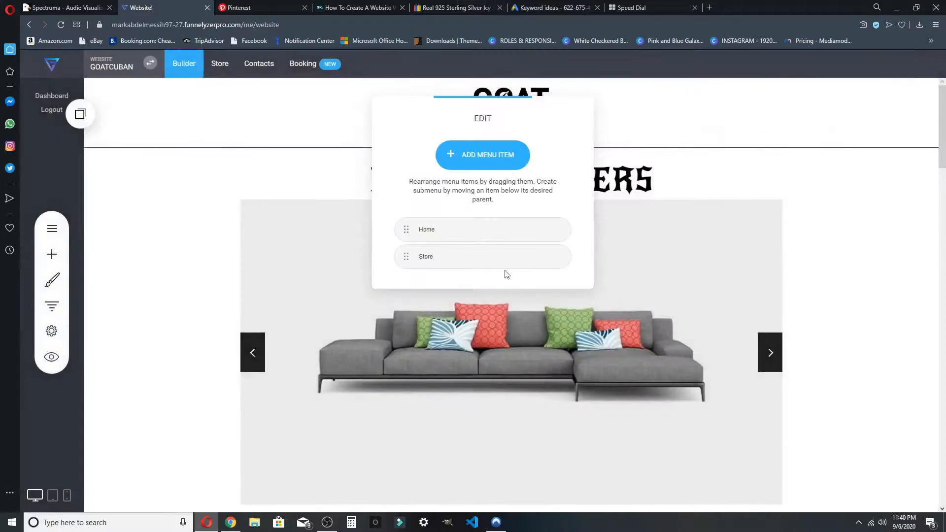
left_click(646, 198)
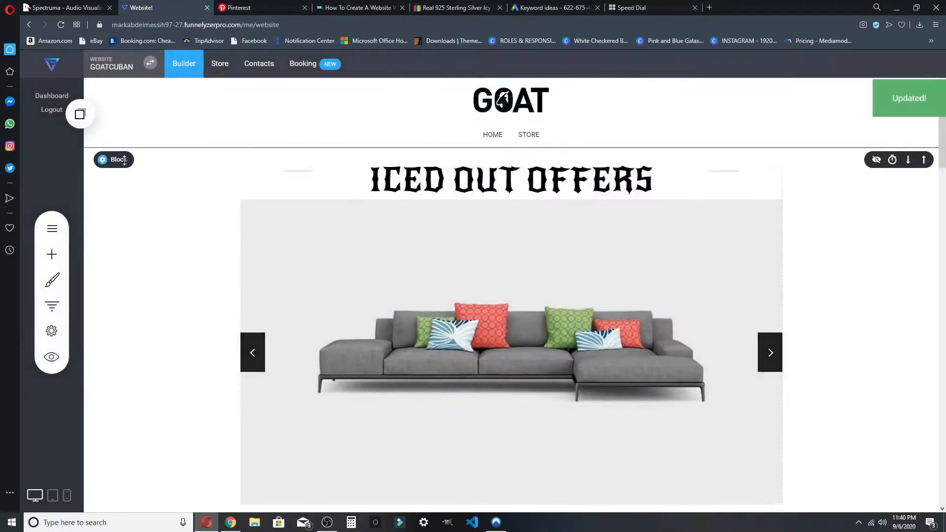
Review the store's product list in full and for the Wrist Wear, Rings and Pendants categories.
left_click(216, 63)
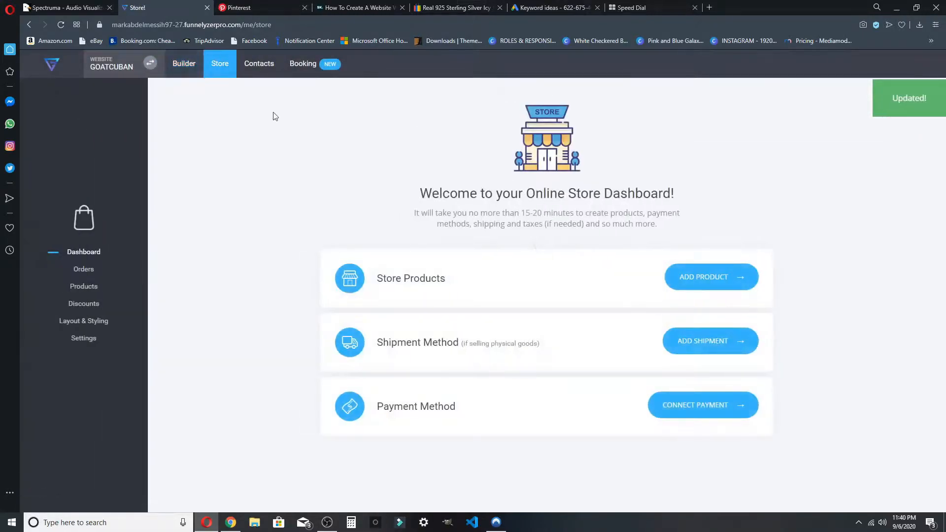
left_click(718, 277)
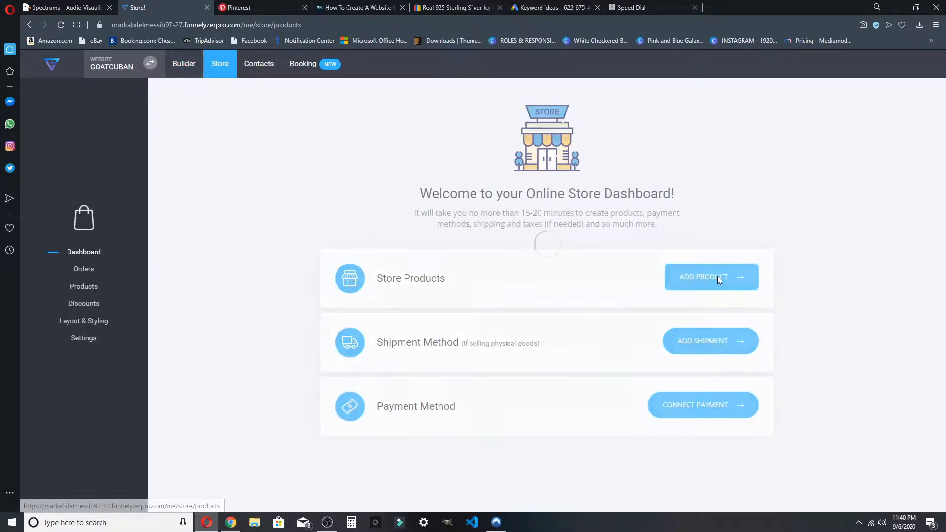
scroll(387, 247, "down", 5)
scroll(338, 187, "up", 5)
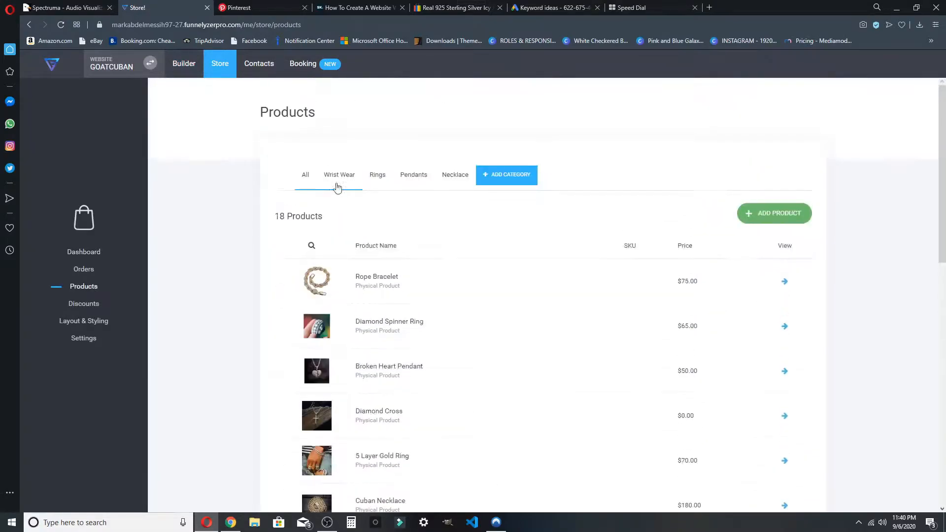
left_click(346, 176)
left_click(377, 177)
left_click(413, 176)
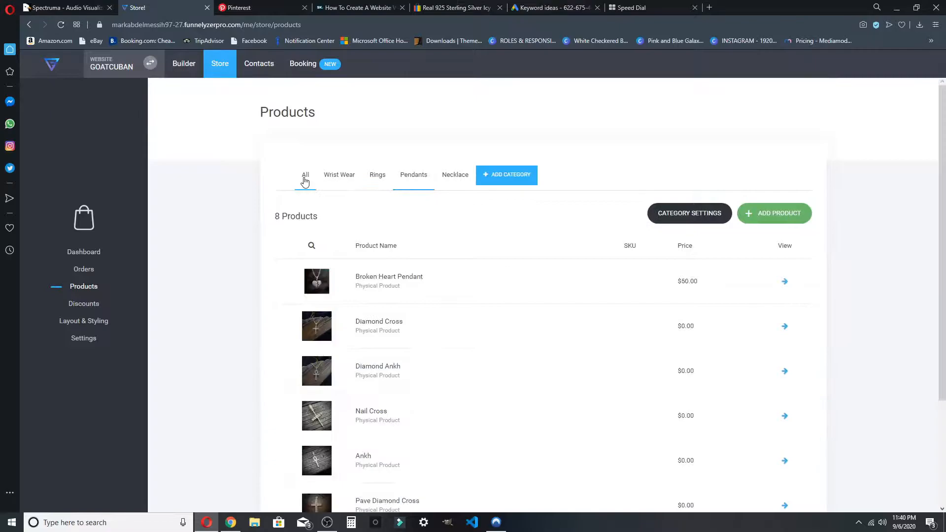
left_click(306, 177)
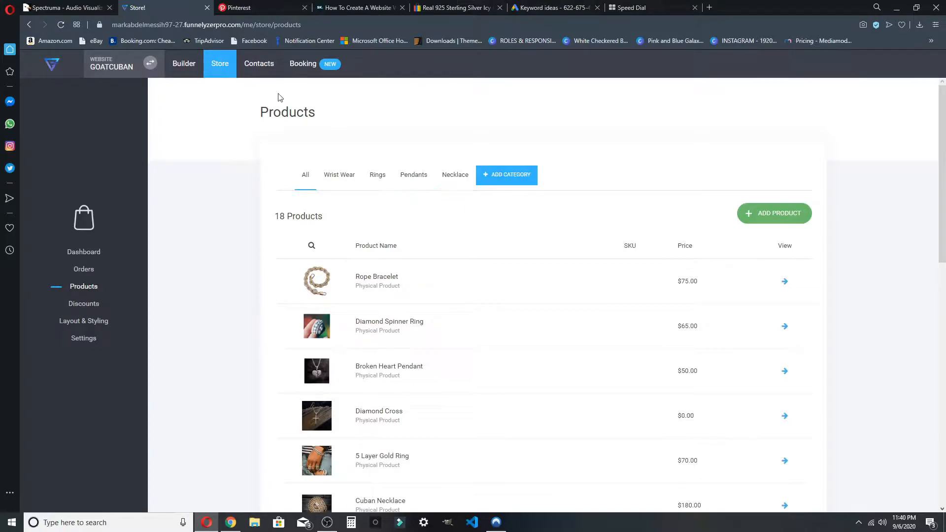
Return to the website builder and add a header menu item linking to the store's Wrist Wear category.
left_click(191, 62)
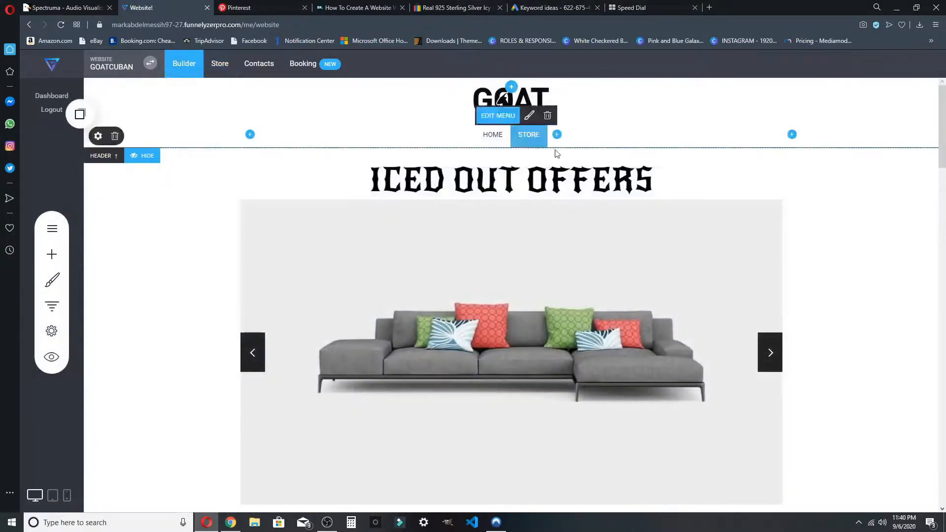
left_click(498, 115)
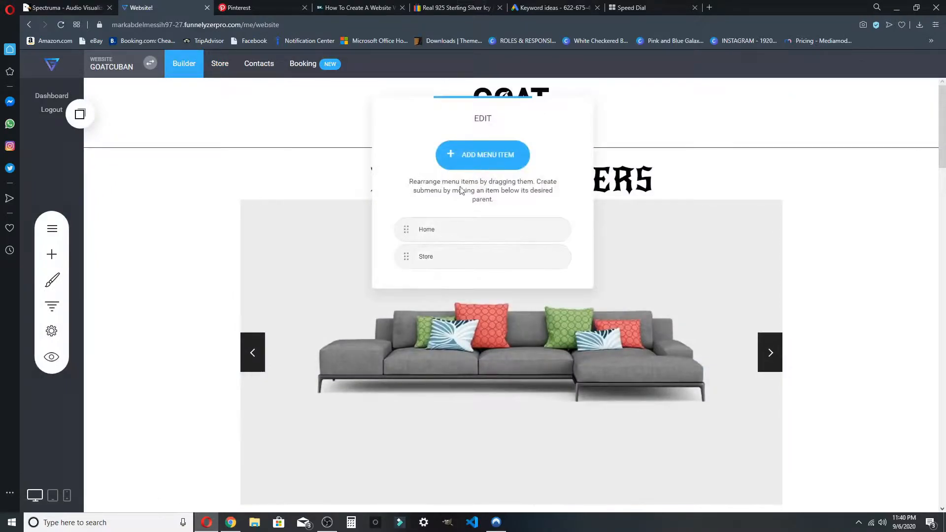
left_click(462, 160)
left_click(359, 180)
left_click(541, 228)
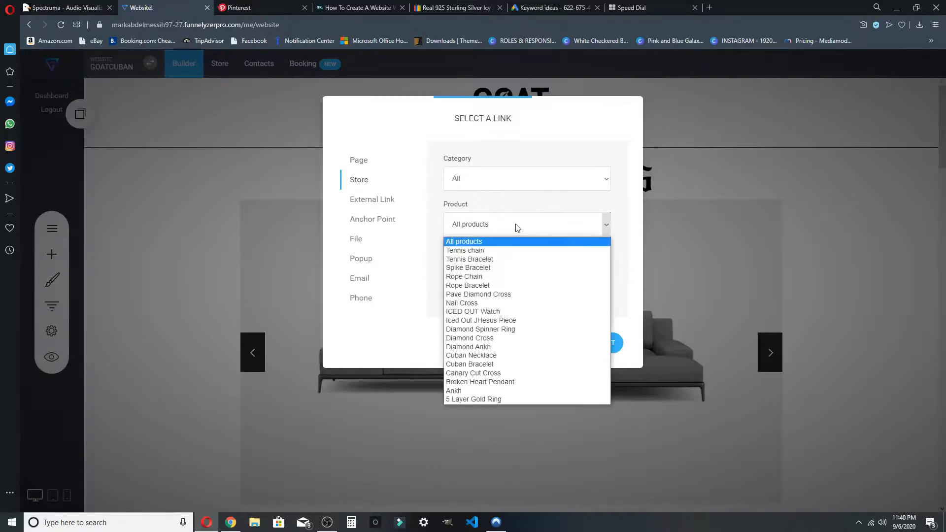
left_click(485, 181)
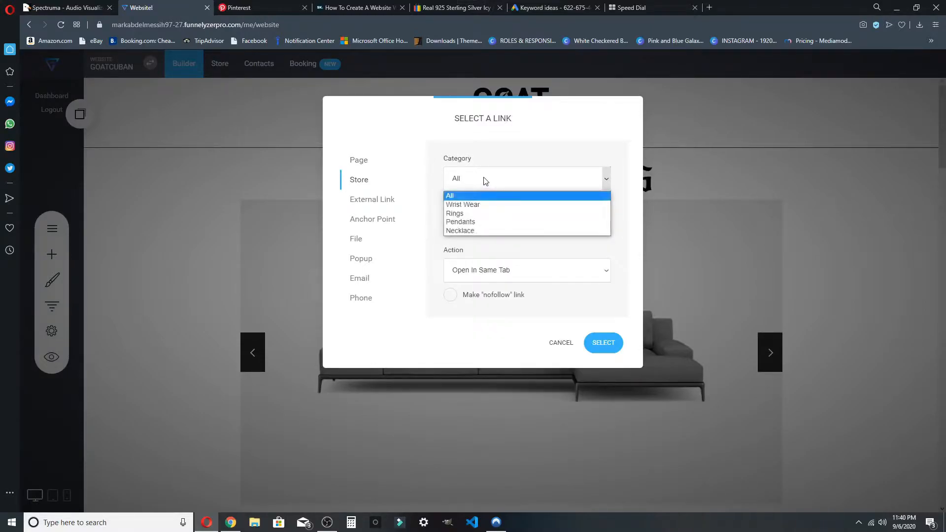
left_click(473, 206)
left_click(605, 346)
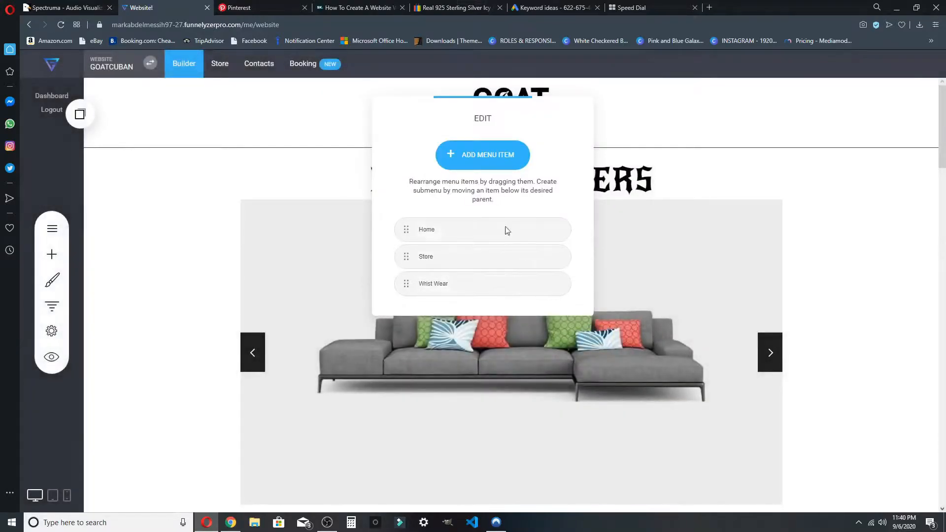
Reassign the Wrist Wear menu item's link to the Wrist Wear store category with all products.
left_click(545, 287)
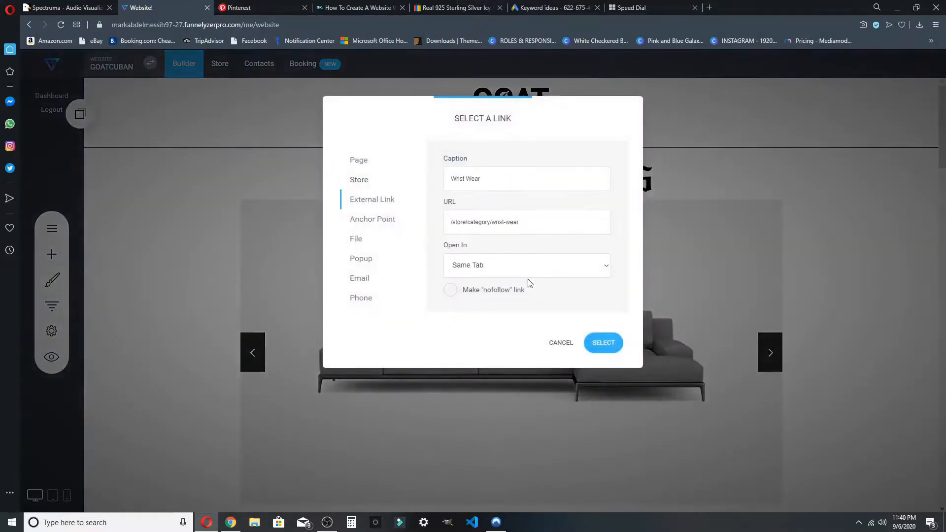
left_click(369, 184)
left_click(526, 229)
left_click(513, 219)
left_click(508, 179)
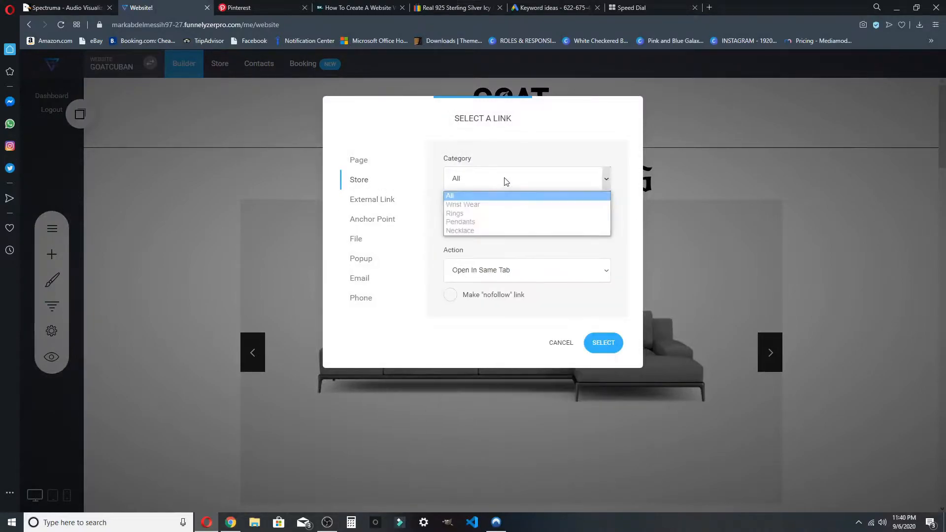
left_click(483, 212)
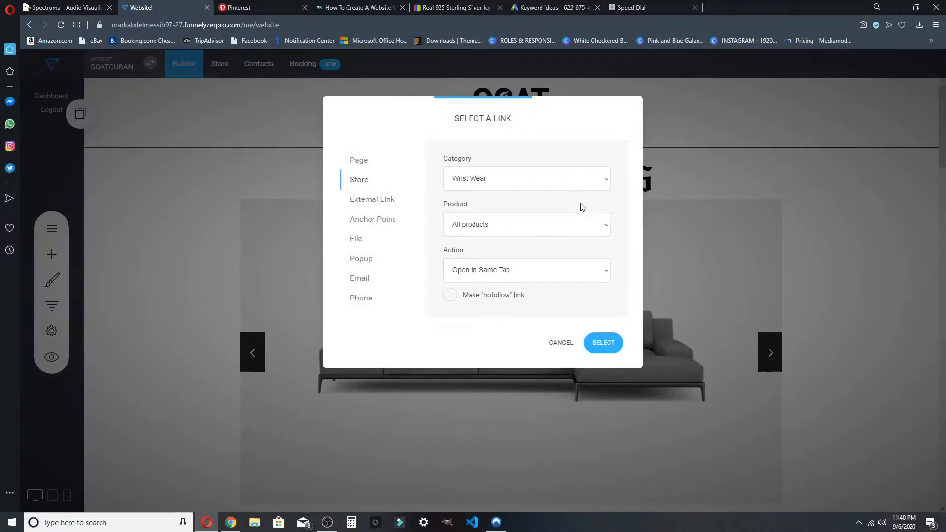
left_click(515, 226)
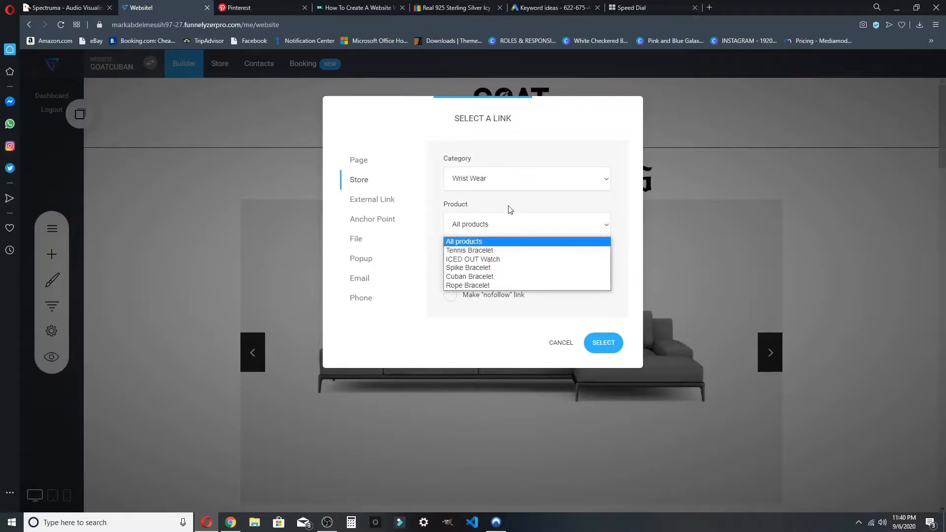
left_click(510, 205)
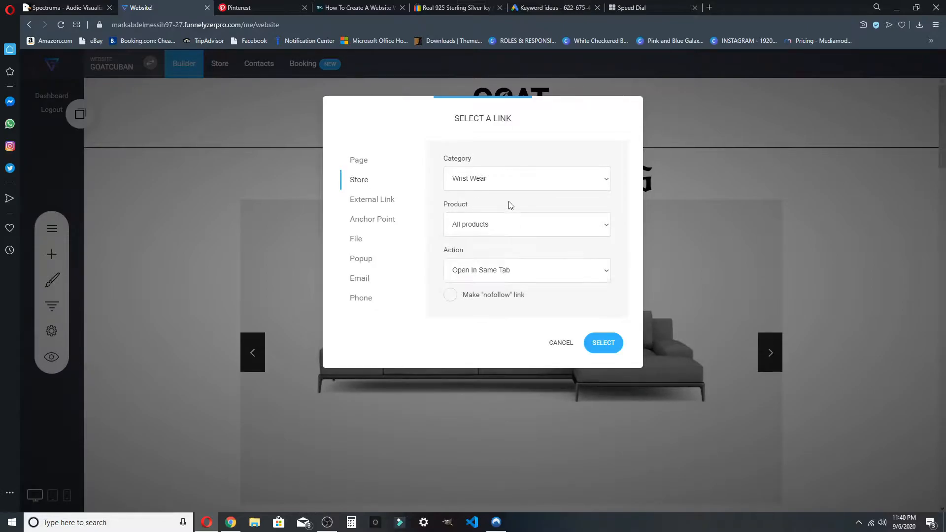
left_click(608, 343)
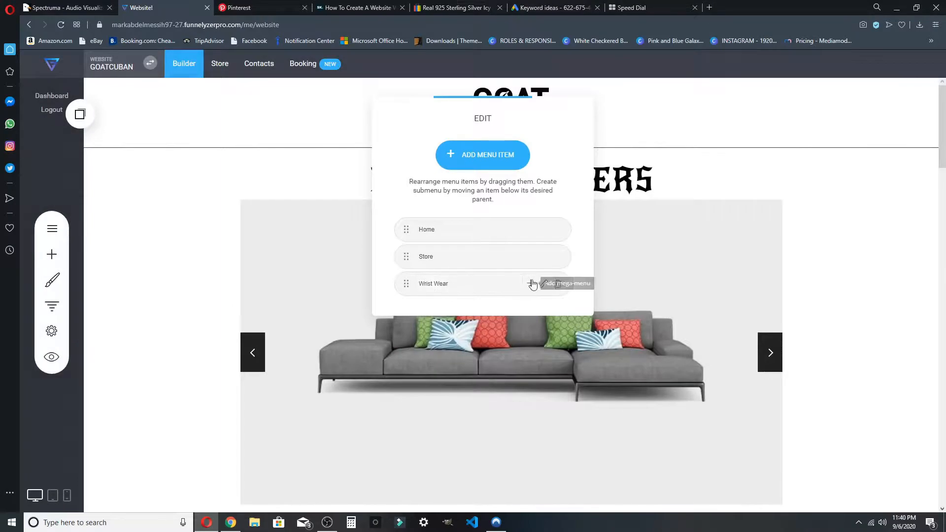
Check the caption and URL of the Wrist Wear menu item's link.
left_click(544, 285)
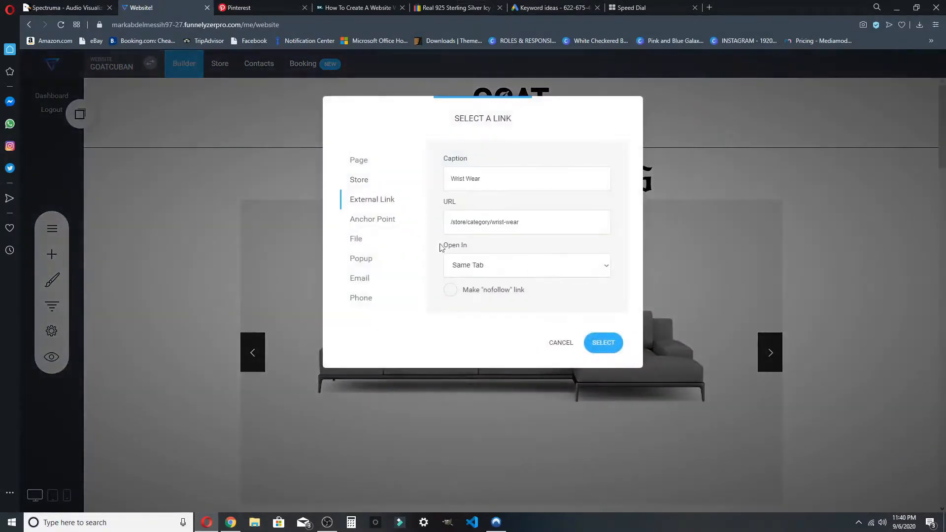
left_click_drag(477, 216, 442, 233)
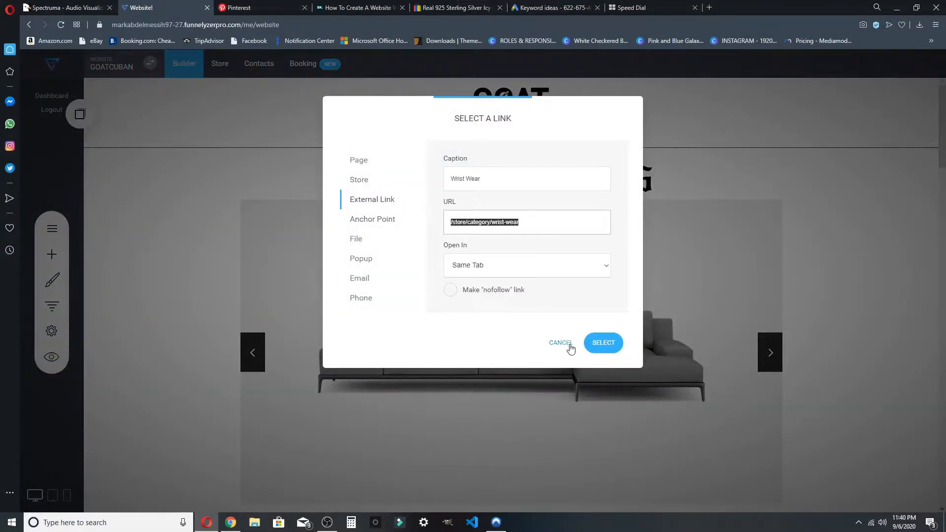
left_click(606, 349)
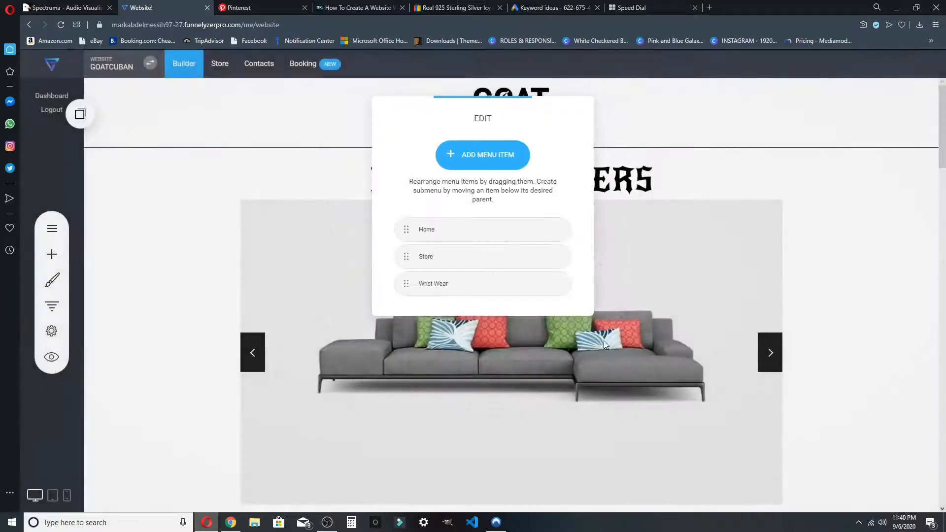
Add a header menu item linking to all products in the store's Rings category.
left_click(455, 158)
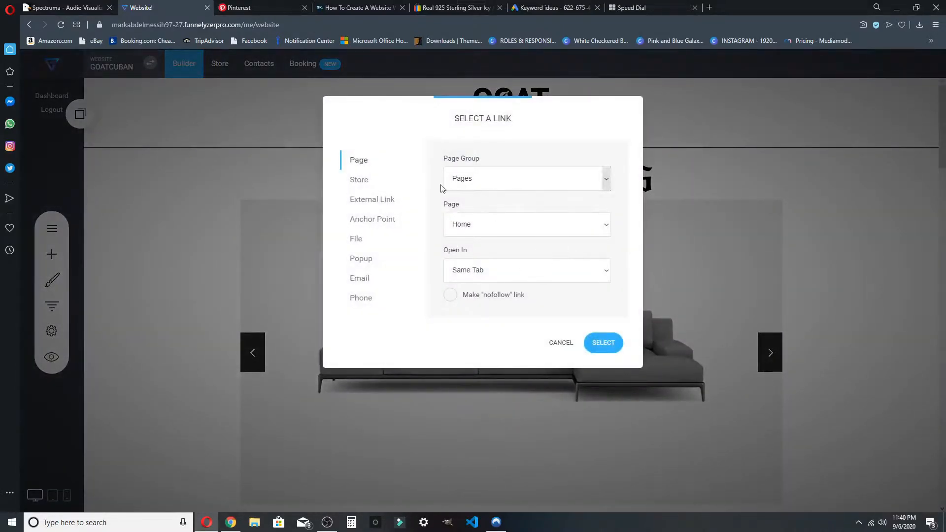
left_click(360, 180)
left_click(532, 188)
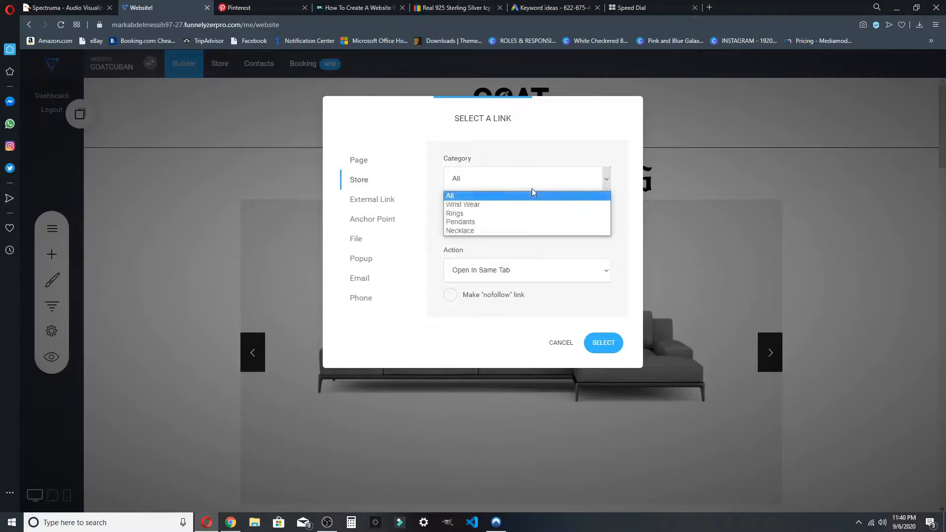
left_click(486, 177)
left_click(486, 183)
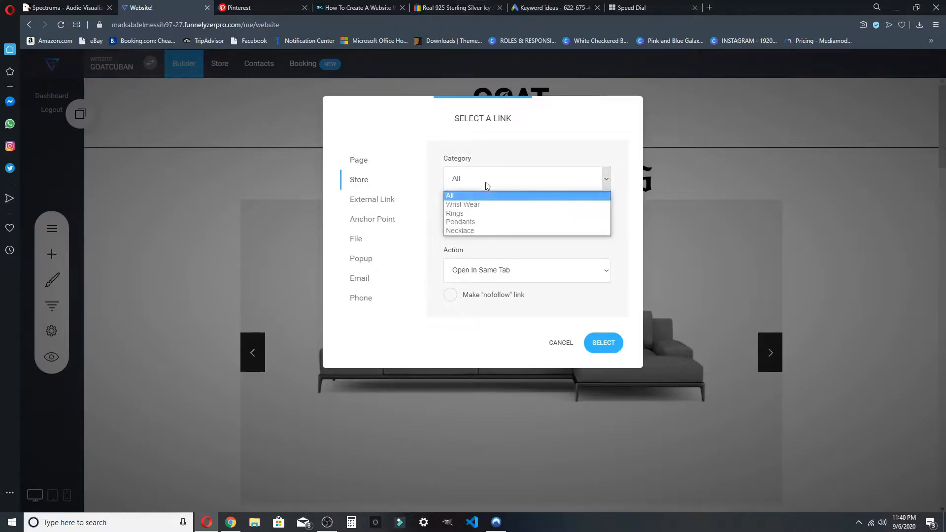
left_click(463, 214)
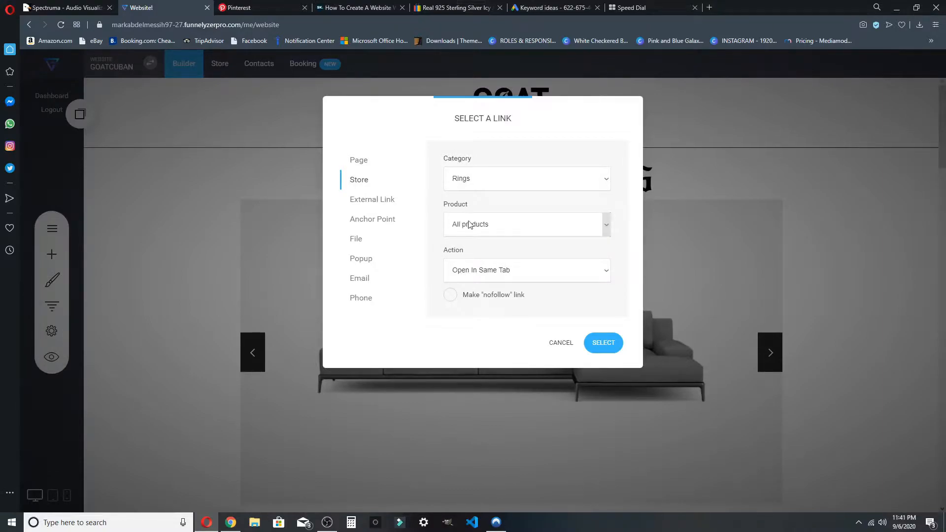
left_click(609, 347)
Add a header menu item linking to the store's Pendants category.
left_click(494, 156)
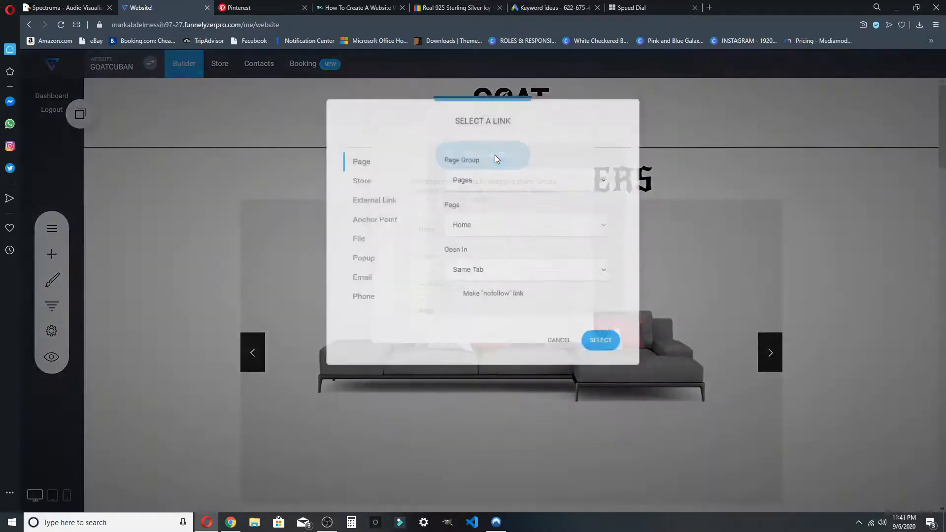
left_click(362, 182)
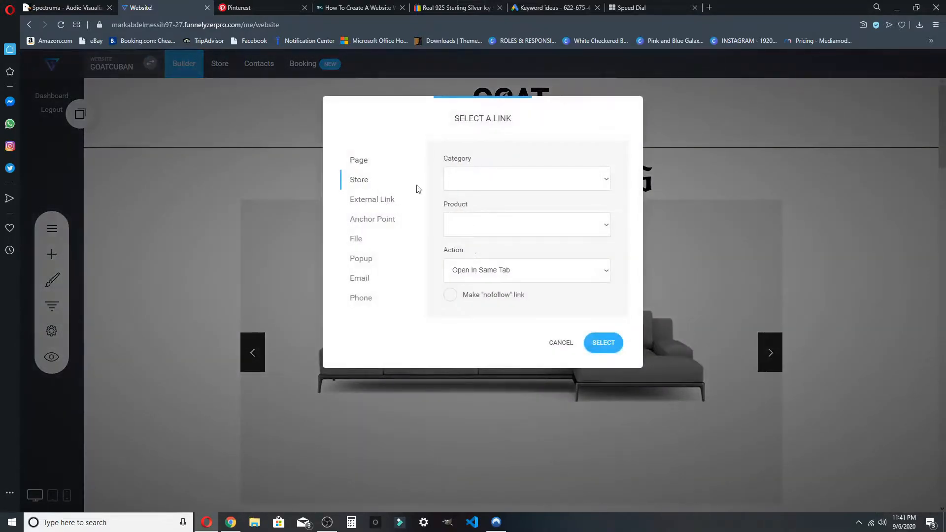
left_click(550, 186)
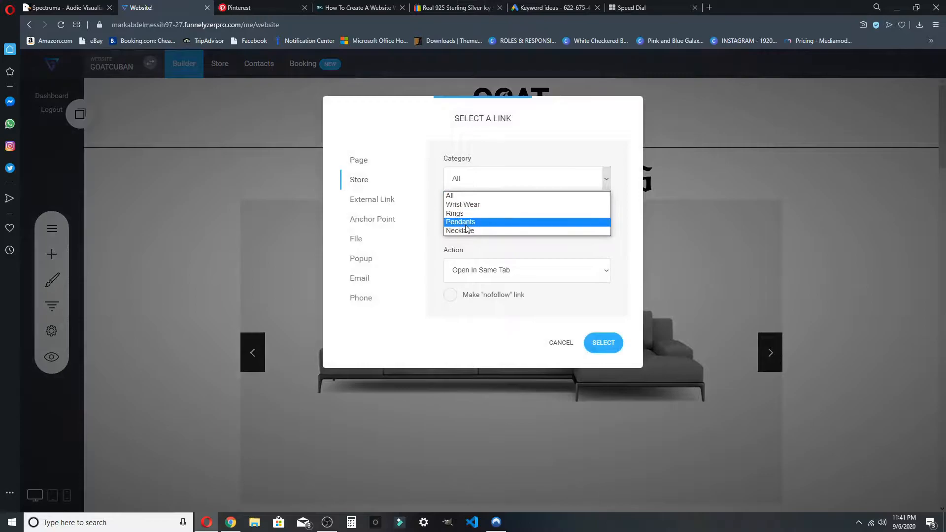
left_click(488, 222)
left_click(607, 351)
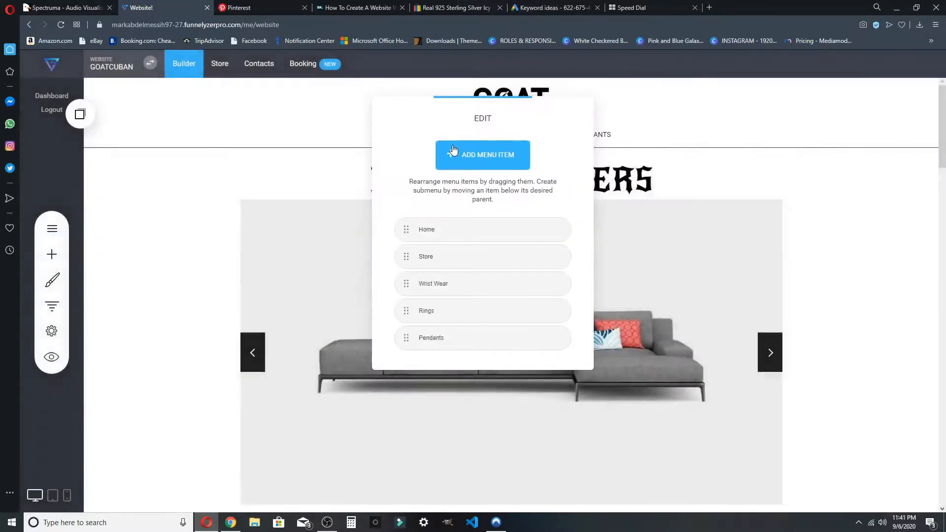
Add a header menu item linking to the store's Necklace category, captioned Necklaces, and place it directly below Store.
left_click(443, 159)
left_click(501, 234)
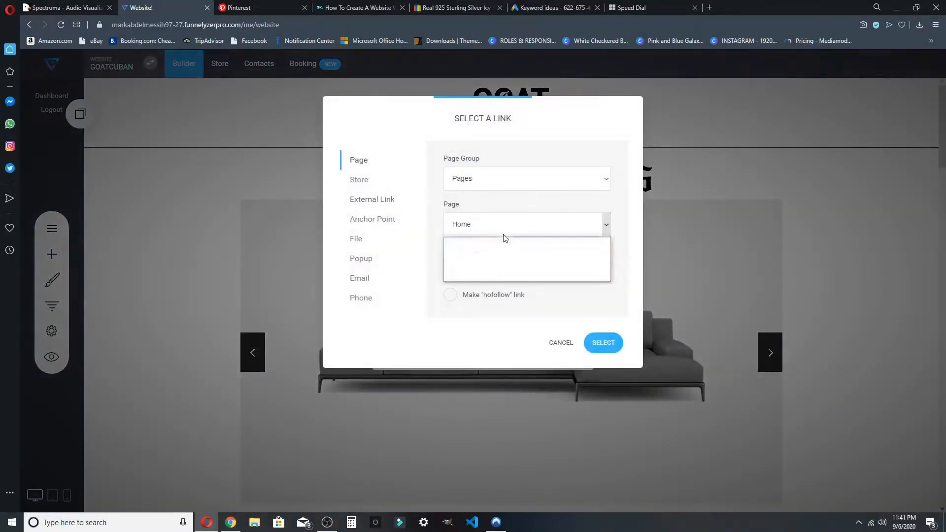
left_click(502, 235)
left_click(492, 173)
left_click(359, 158)
left_click(359, 179)
left_click(498, 182)
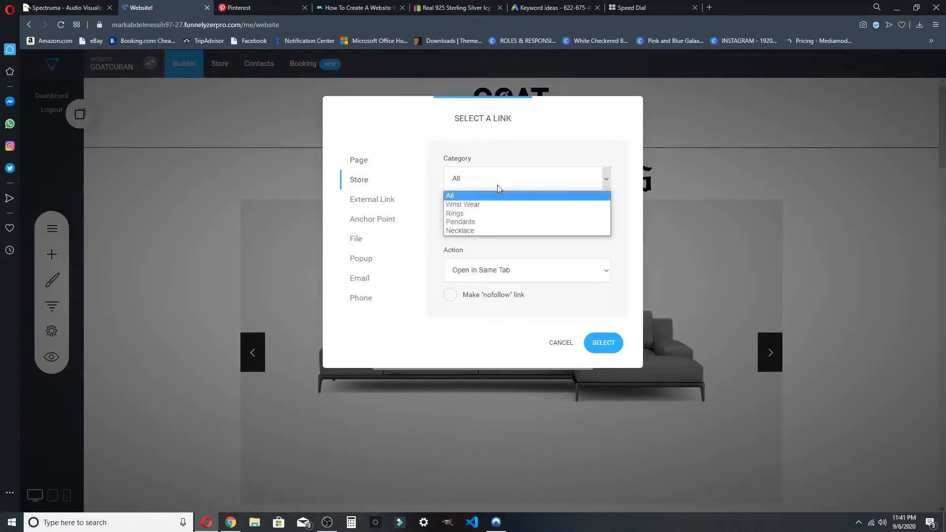
left_click(487, 230)
left_click(605, 344)
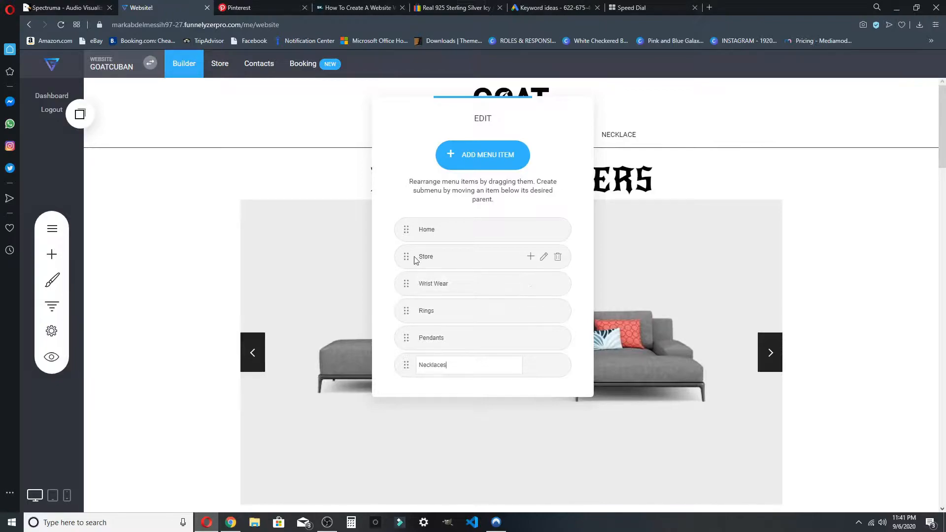
left_click_drag(404, 366, 399, 270)
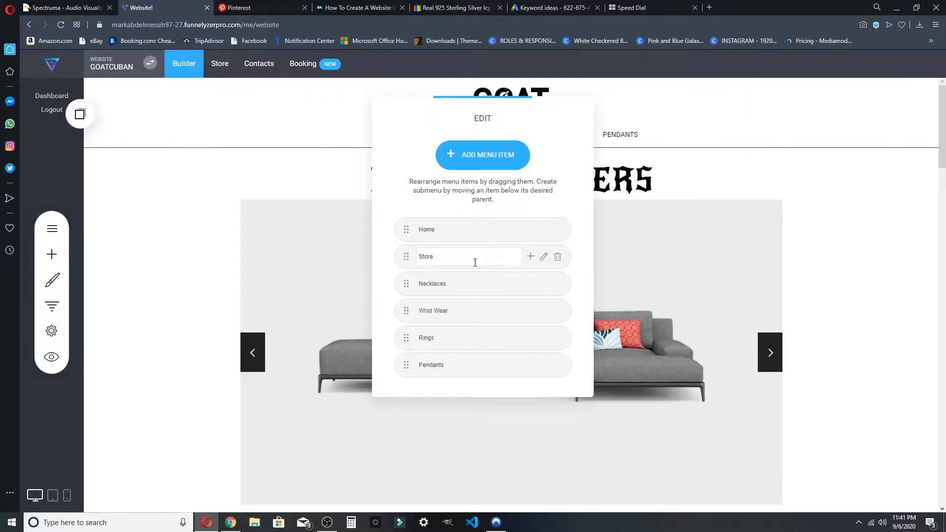
Try adding a submenu under the Store item and nesting Necklaces in it, and delete the submenu.
left_click(531, 257)
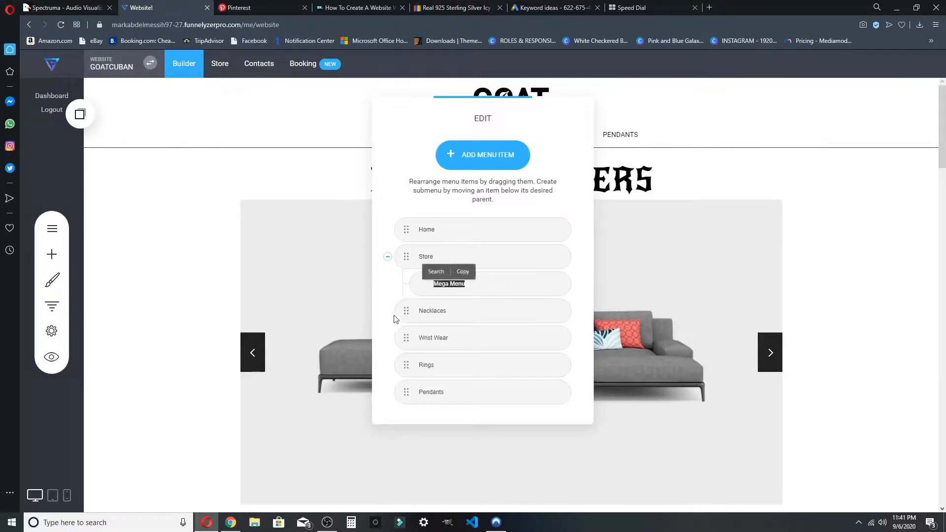
mouse_move(405, 311)
left_mouse_down()
mouse_move(435, 321)
mouse_move(394, 313)
mouse_move(452, 316)
mouse_move(419, 315)
left_mouse_up()
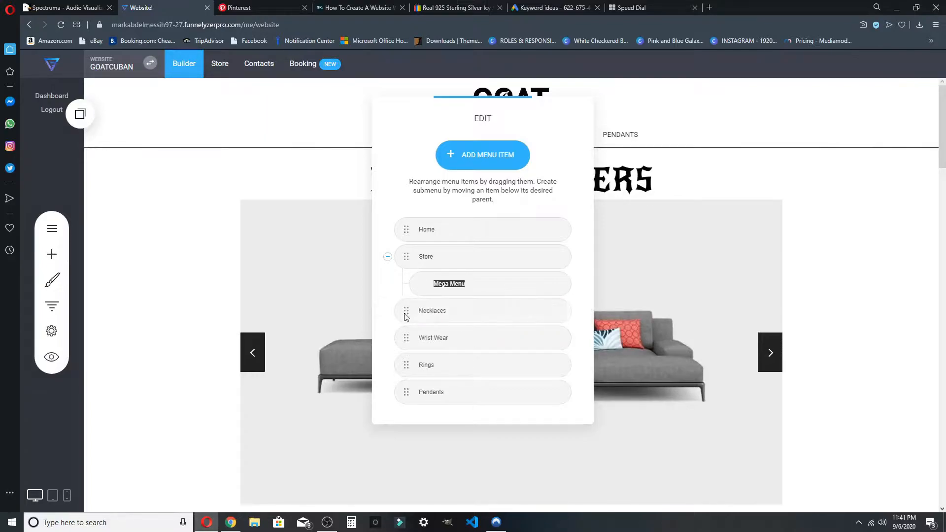
left_click(557, 283)
left_click(522, 268)
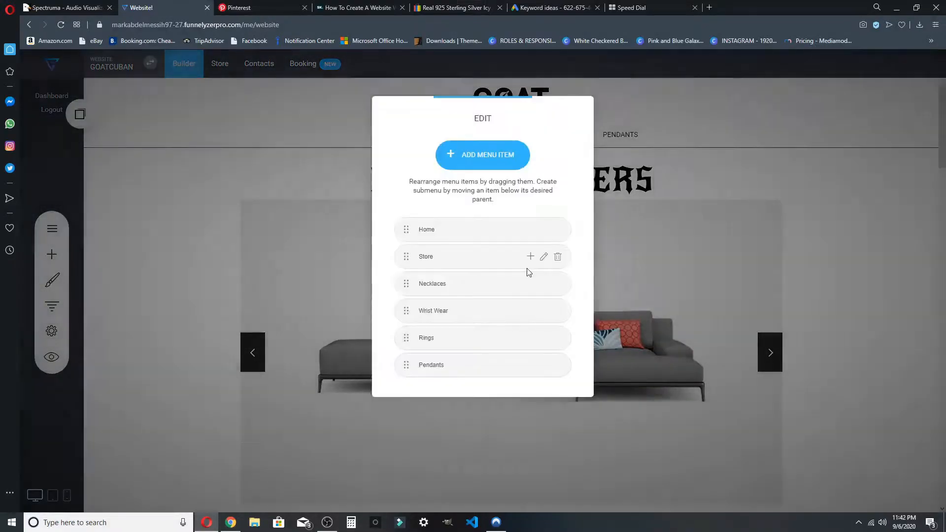
left_click(714, 215)
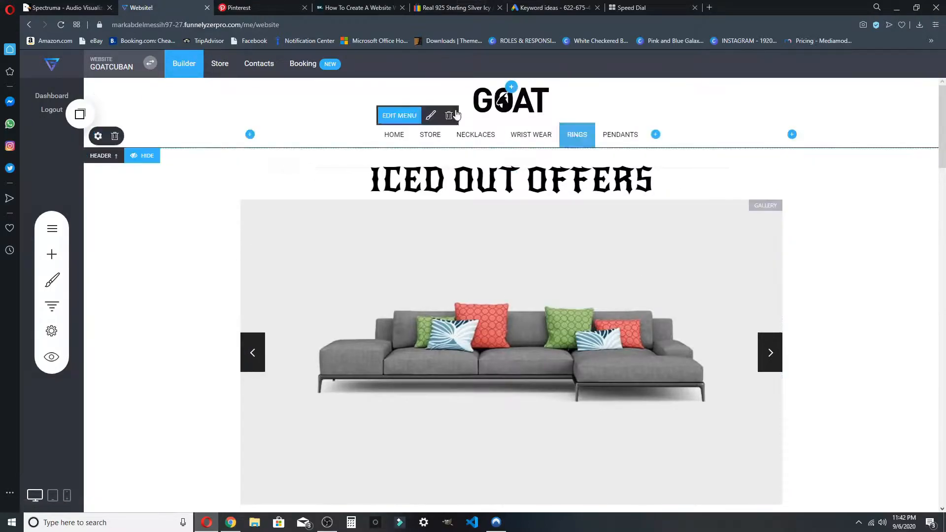
Review the header menu items and preview the site, checking the Wrist Wear link and the logo's link to the home page.
left_click(394, 117)
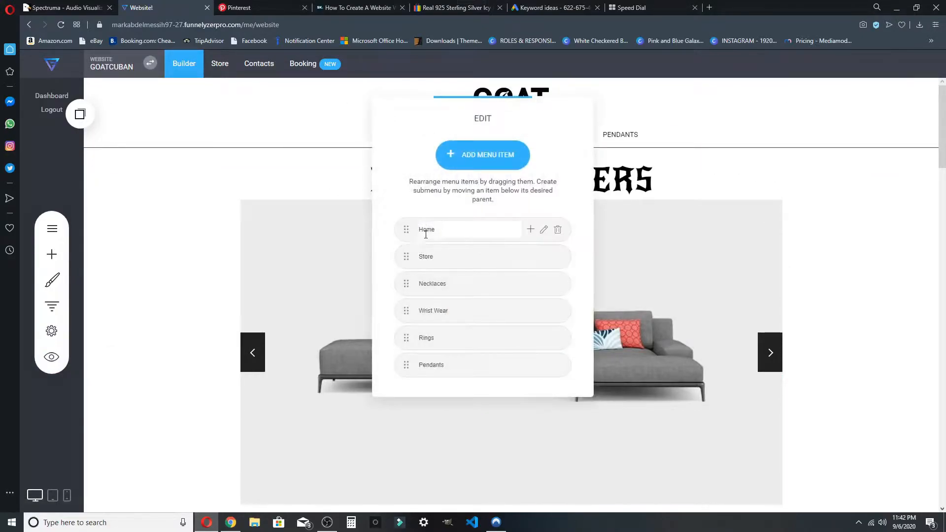
left_click(771, 201)
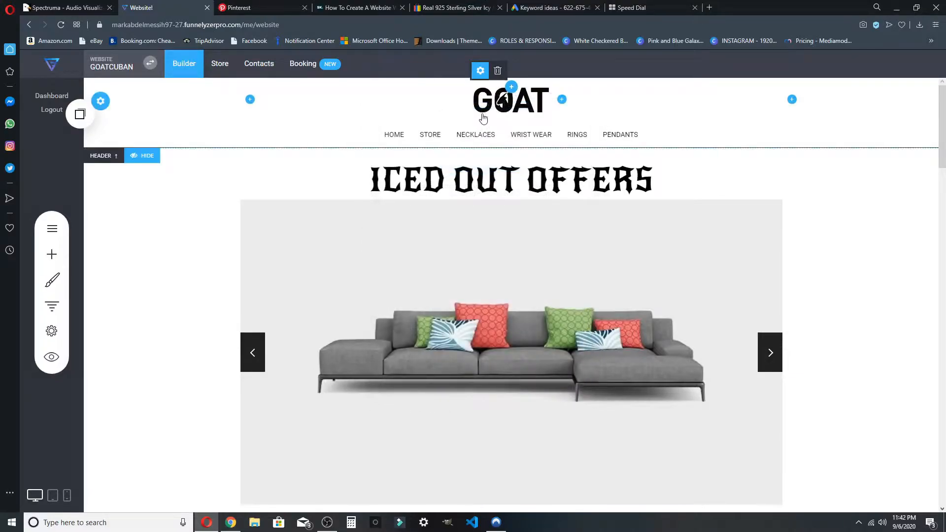
left_click(51, 357)
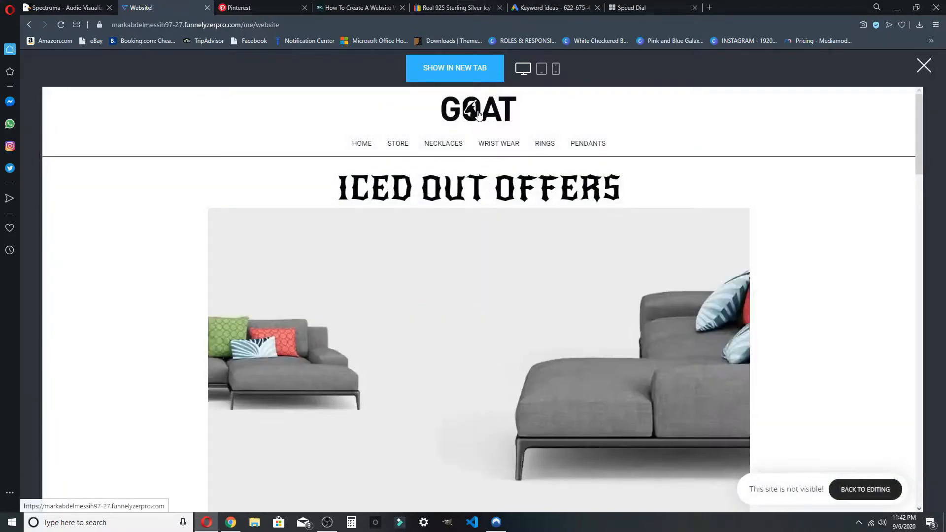
left_click(499, 147)
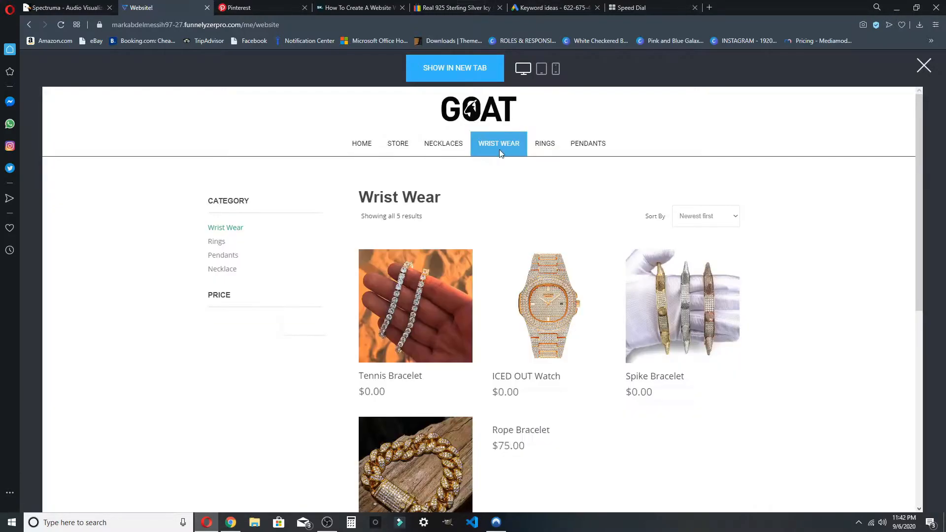
left_click(475, 113)
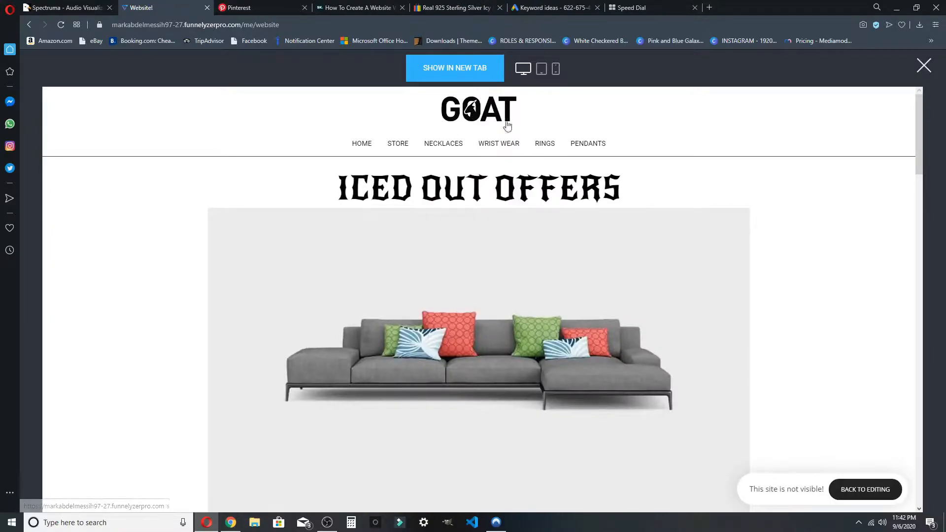
scroll(442, 290, "down", 6)
scroll(441, 289, "up", 5)
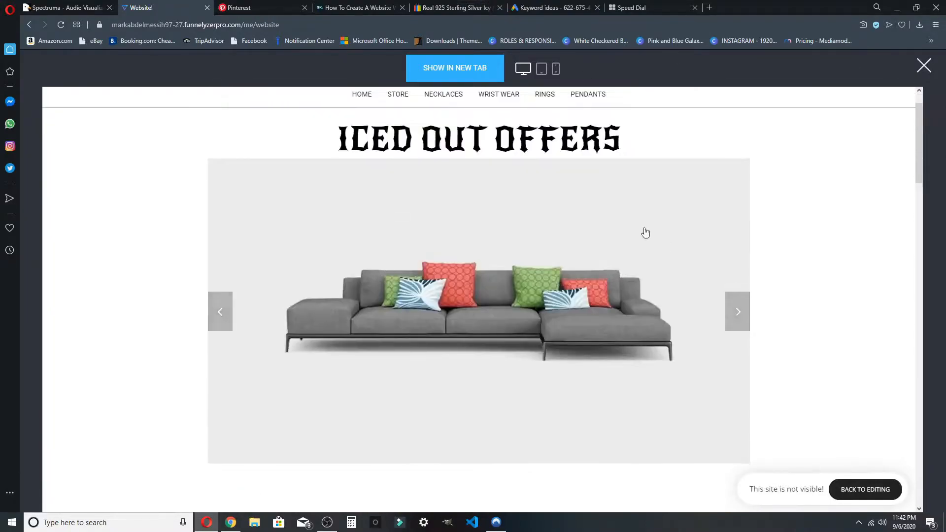
left_click(932, 75)
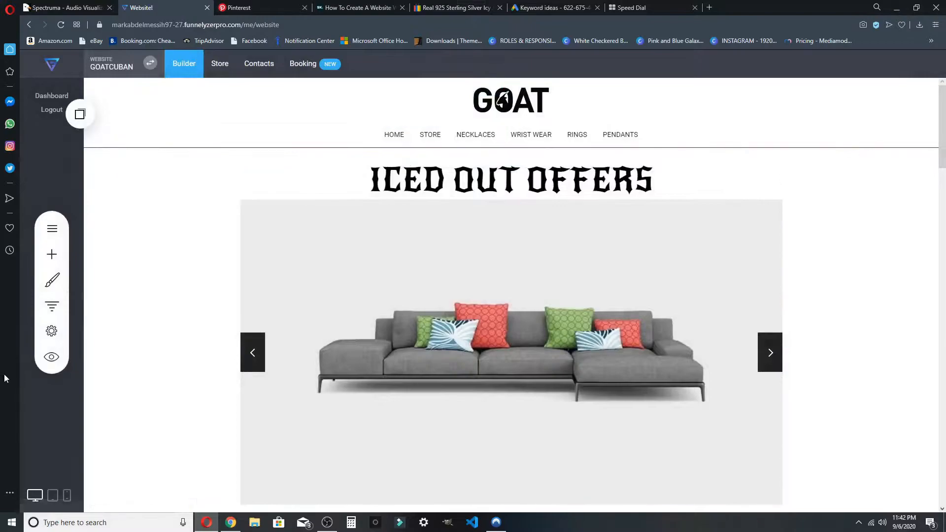
Delete the Home item from the header menu, rename Store to SHOP ALL, and save the changes.
left_click(394, 116)
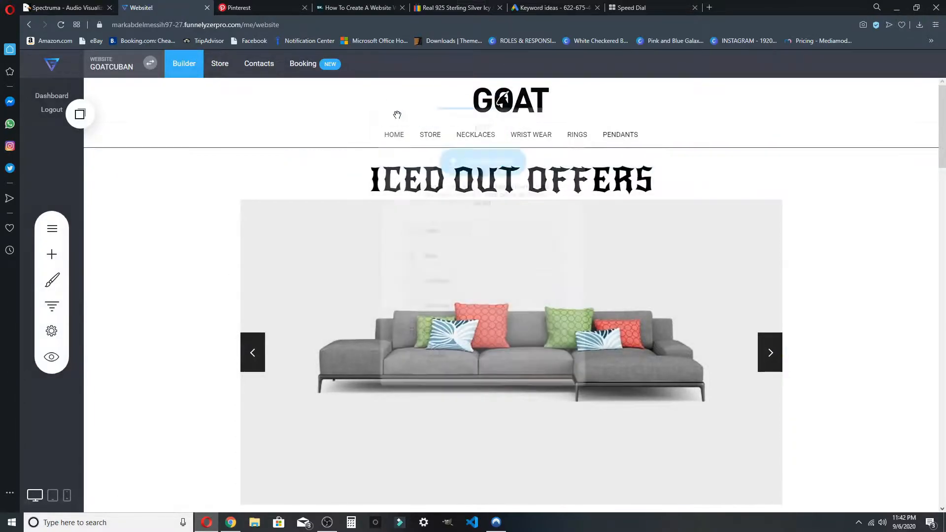
left_click(558, 229)
left_click(510, 269)
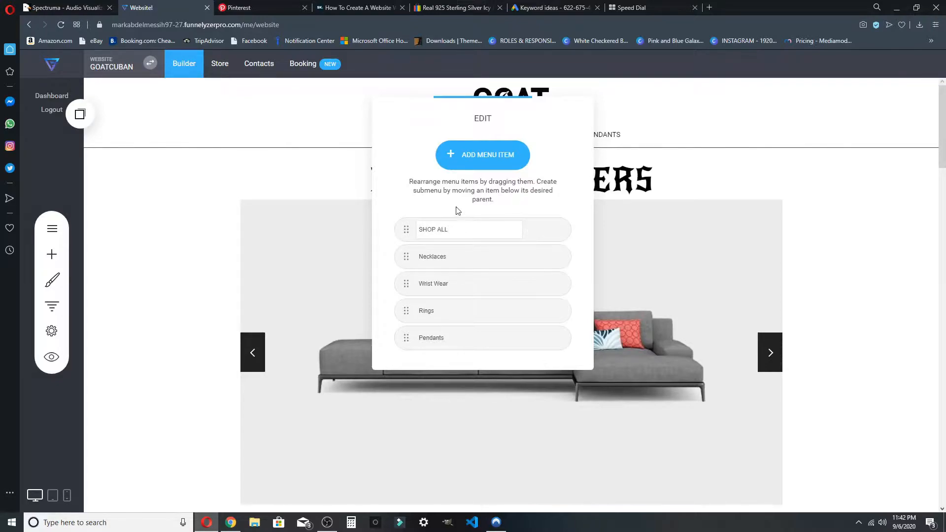
left_click(648, 202)
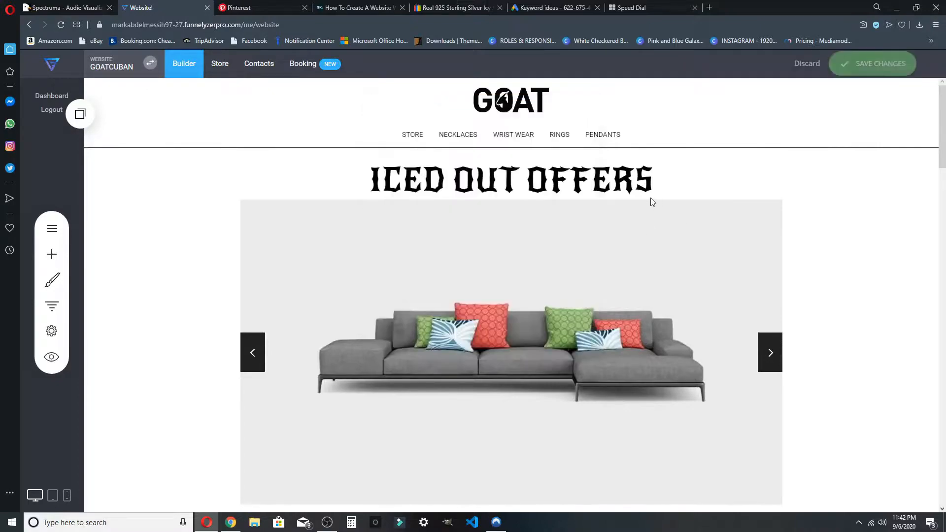
left_click(875, 65)
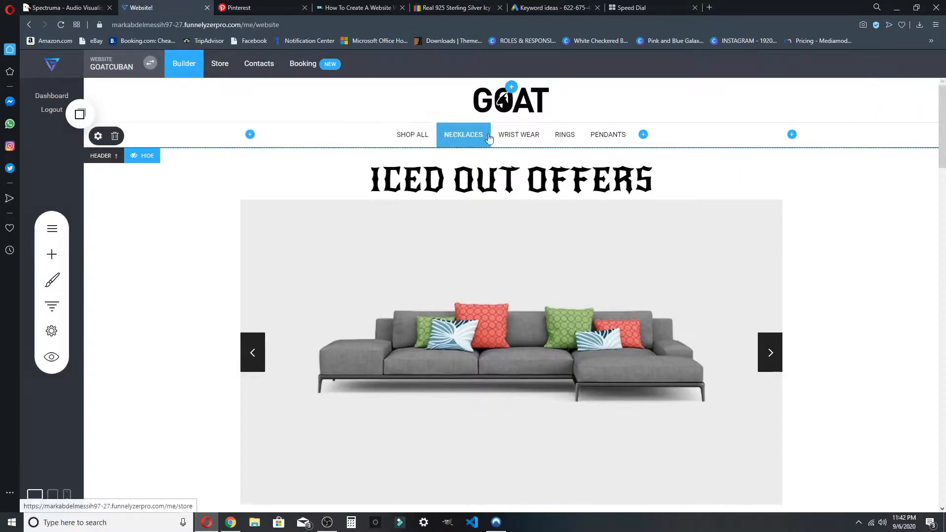
Check where the SHOP ALL link leads, return to the builder, and review the header menu items.
left_click(411, 134)
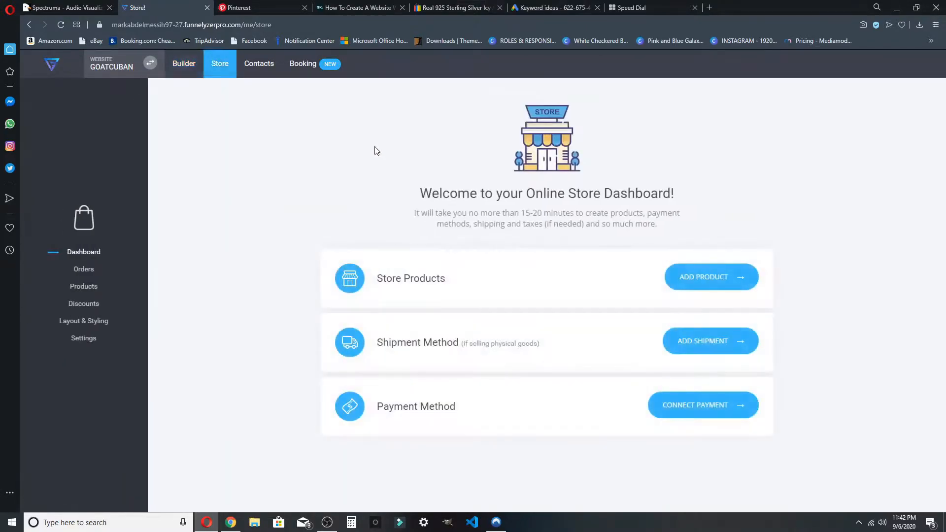
left_click(195, 62)
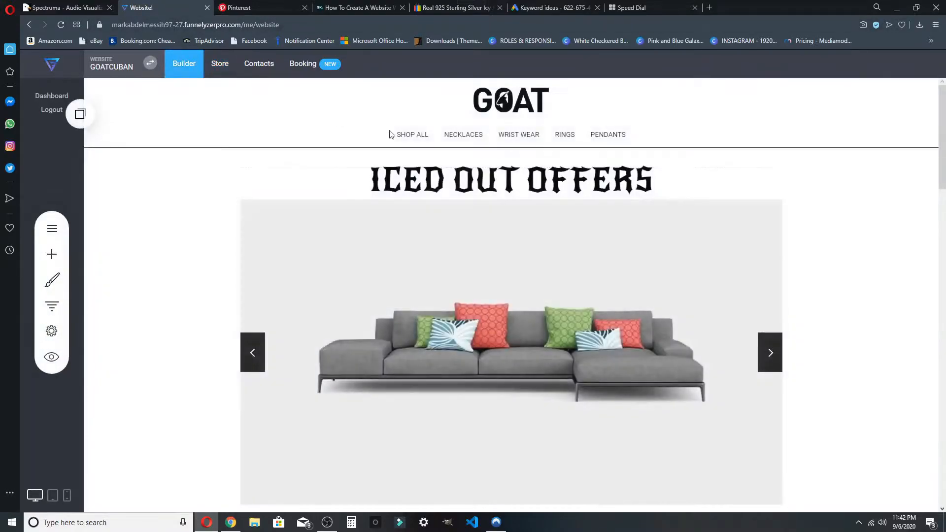
left_click(422, 118)
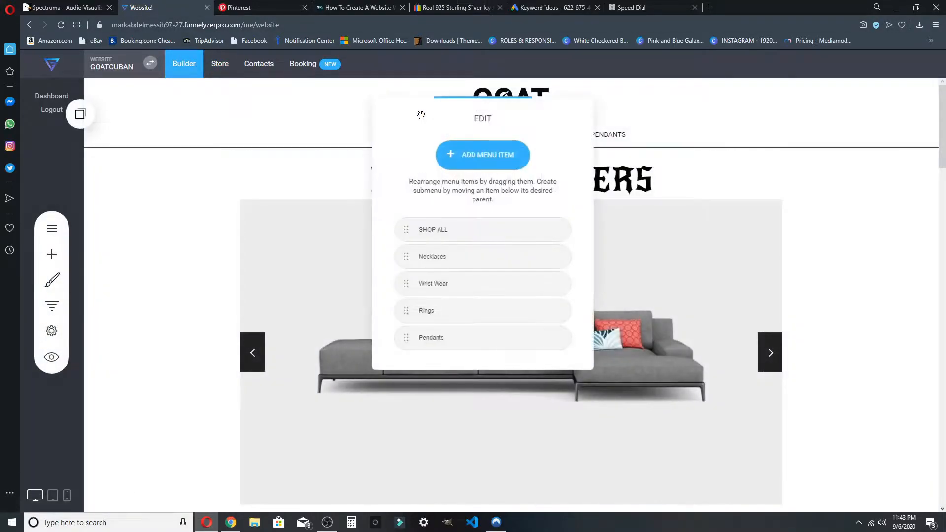
left_click(740, 194)
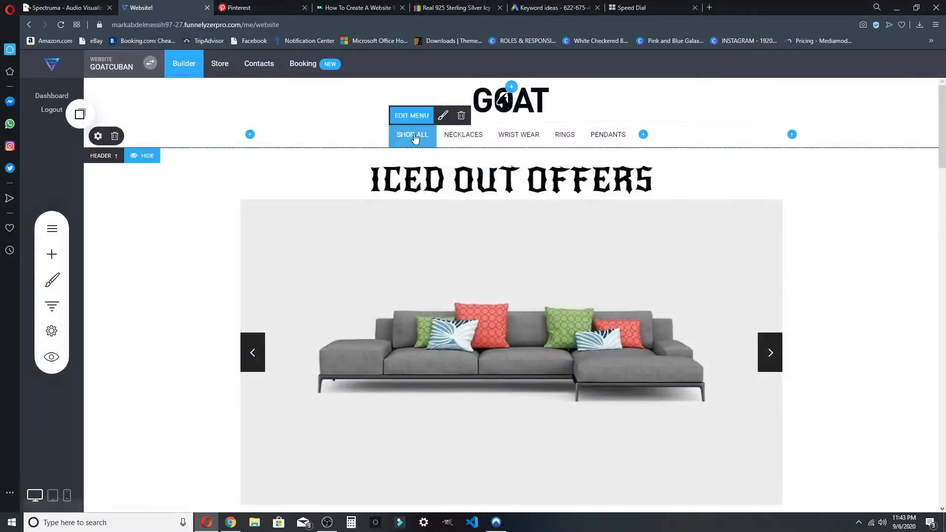
Try the header menu without uppercase items and in the vertical layout, restoring uppercase and the horizontal layout.
left_click(443, 117)
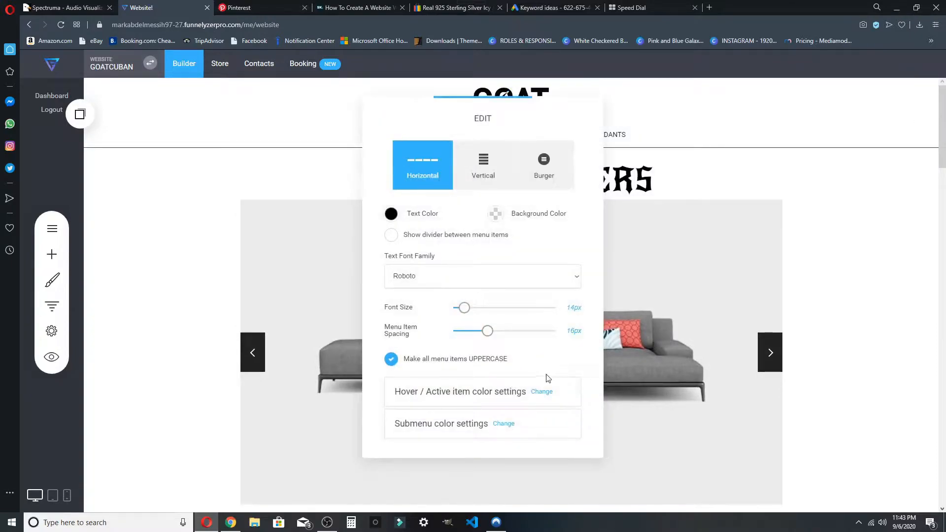
left_click_drag(549, 107, 274, 116)
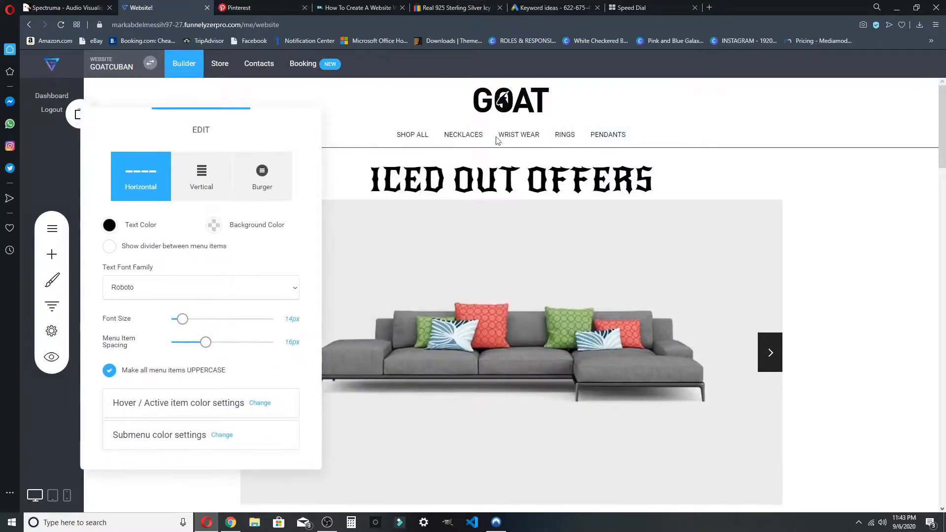
left_click(124, 374)
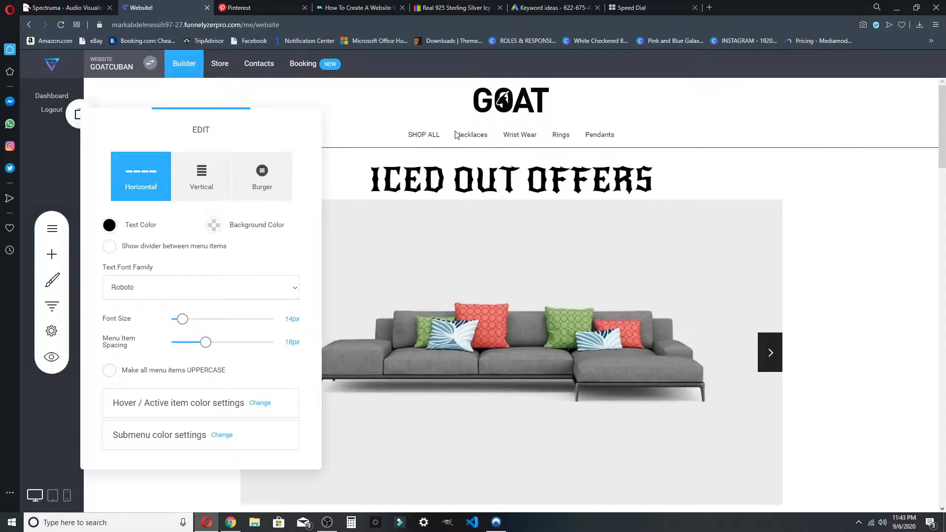
left_click(113, 376)
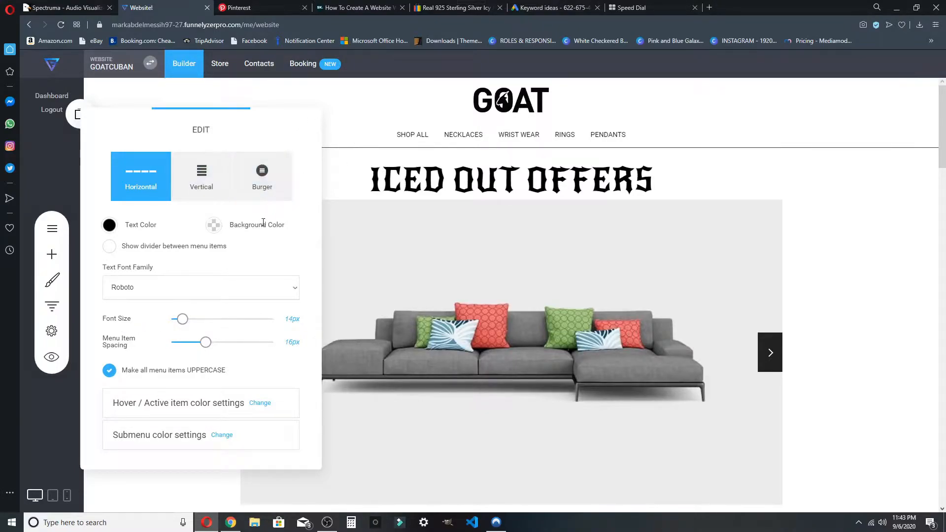
left_click(198, 191)
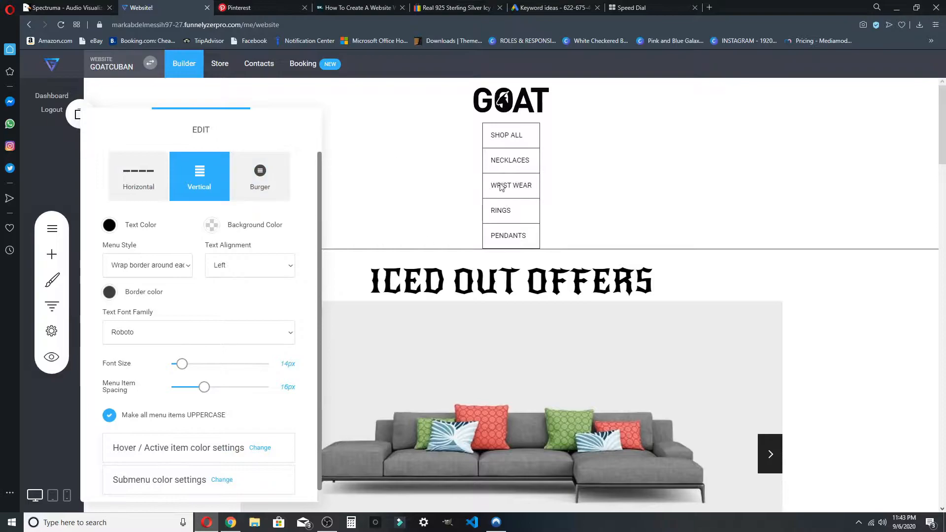
left_click(487, 156)
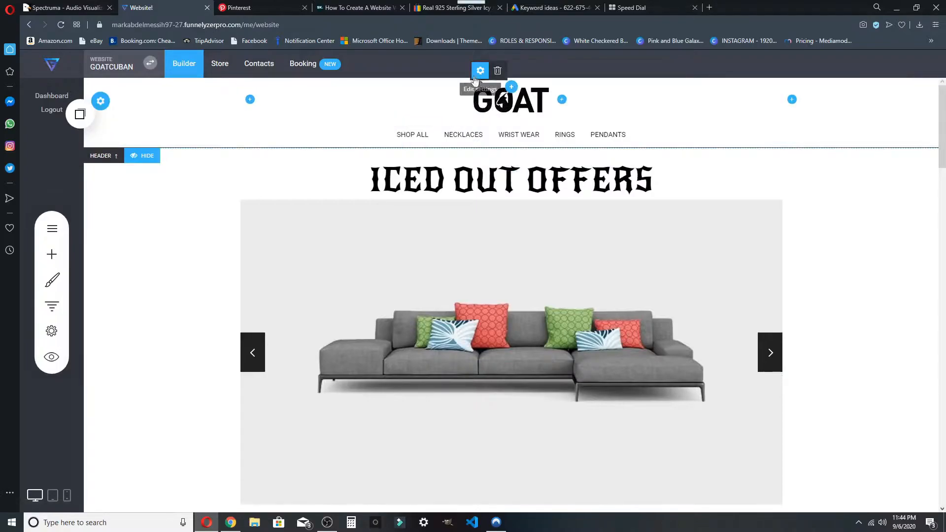
Check the header logo's image, text and maximum height settings.
left_click(479, 78)
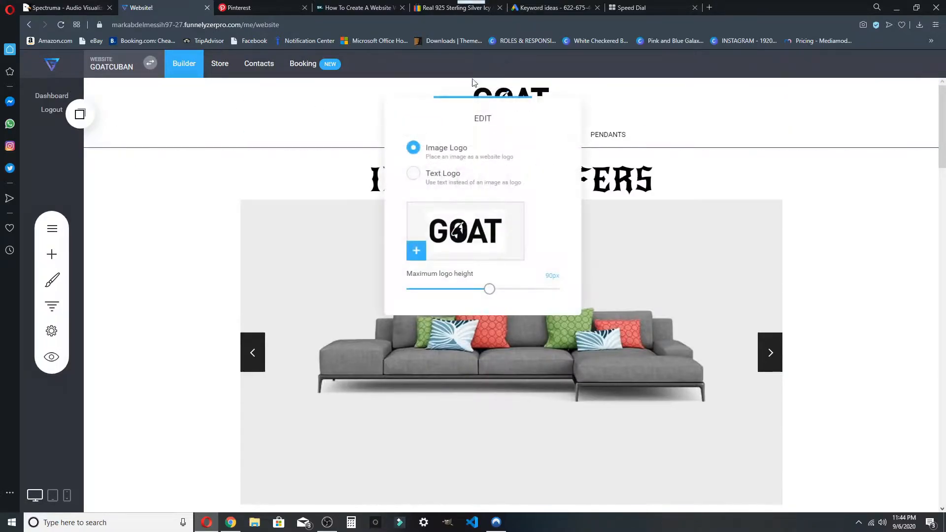
left_click(766, 98)
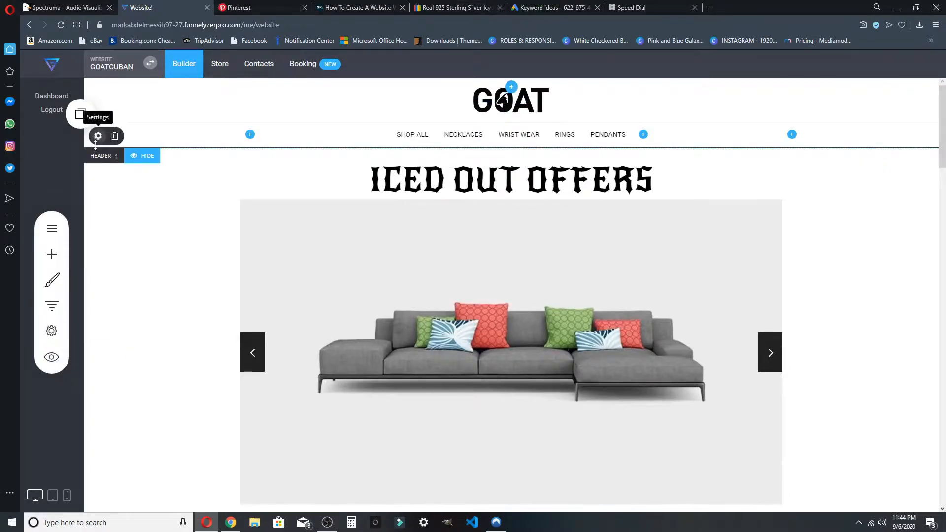
Check the header's background and bottom border settings, and open funnelyzerpro.com in a new Chrome tab.
left_click(98, 138)
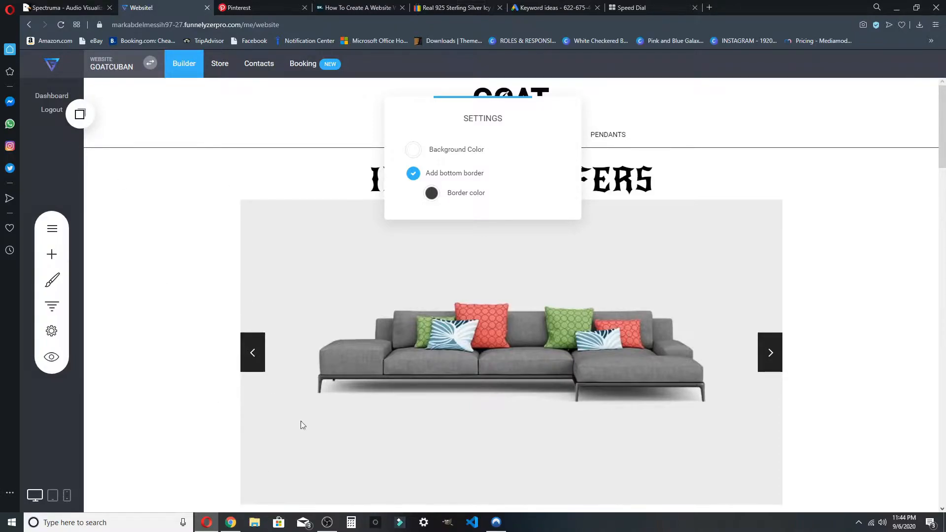
left_click(232, 524)
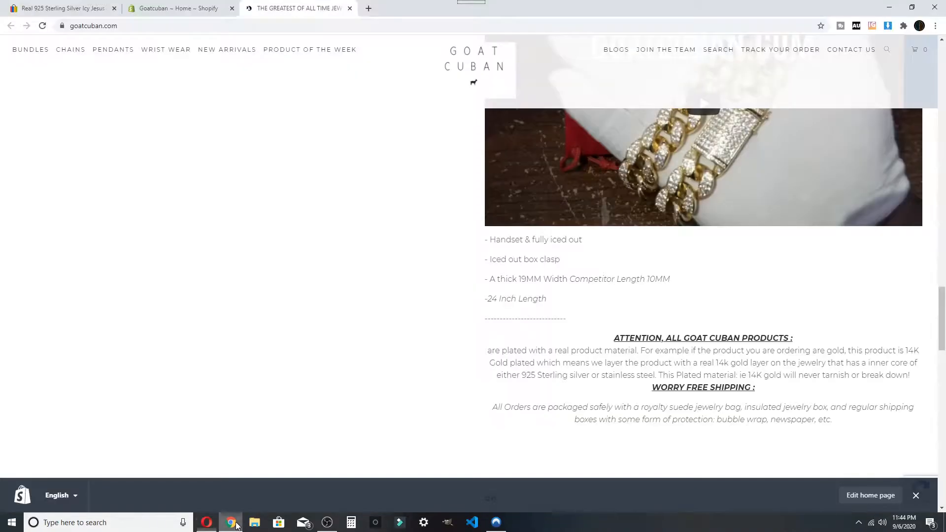
scroll(277, 93, "up", 5)
left_click(367, 9)
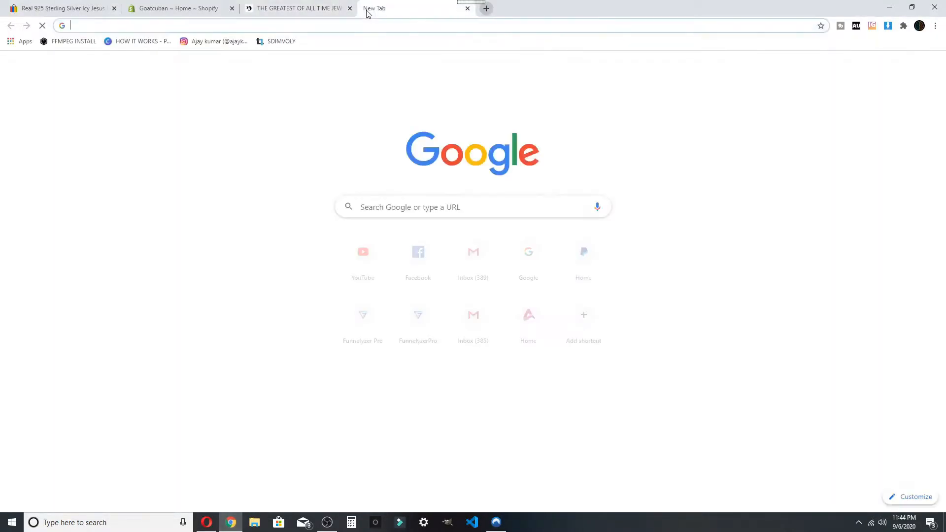
type("funnelyzerpro.com")
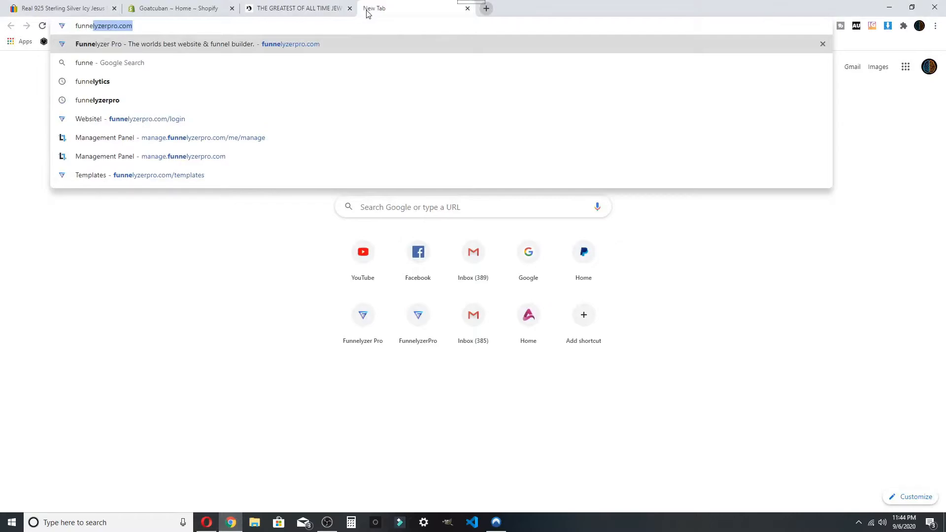
key("Return")
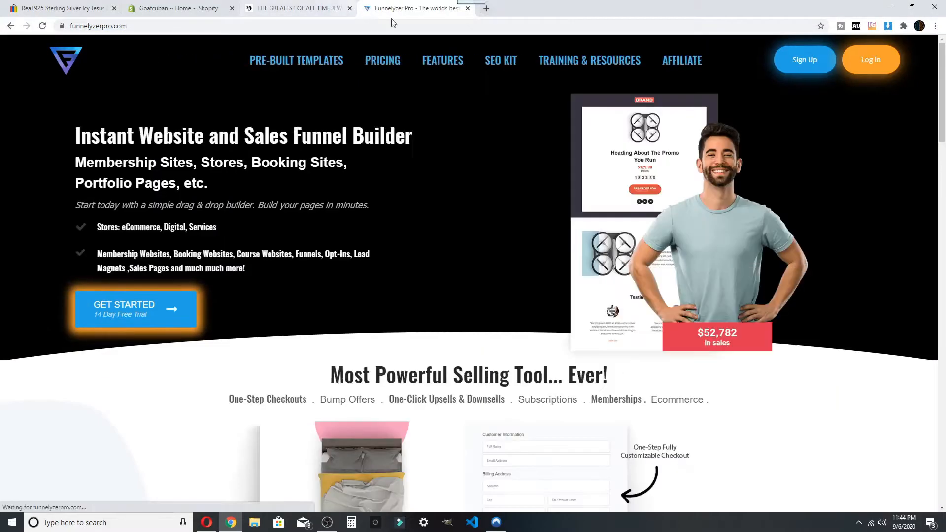
Browse the pre-built templates and preview the Consultant / Service 2 design with its vertical side menu, closing the preview when done.
left_click(296, 60)
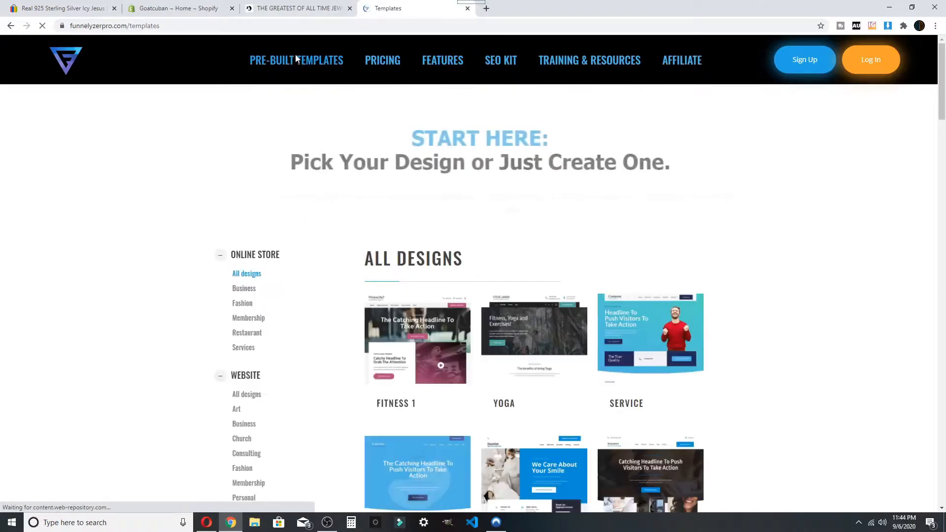
scroll(490, 258, "down", 15)
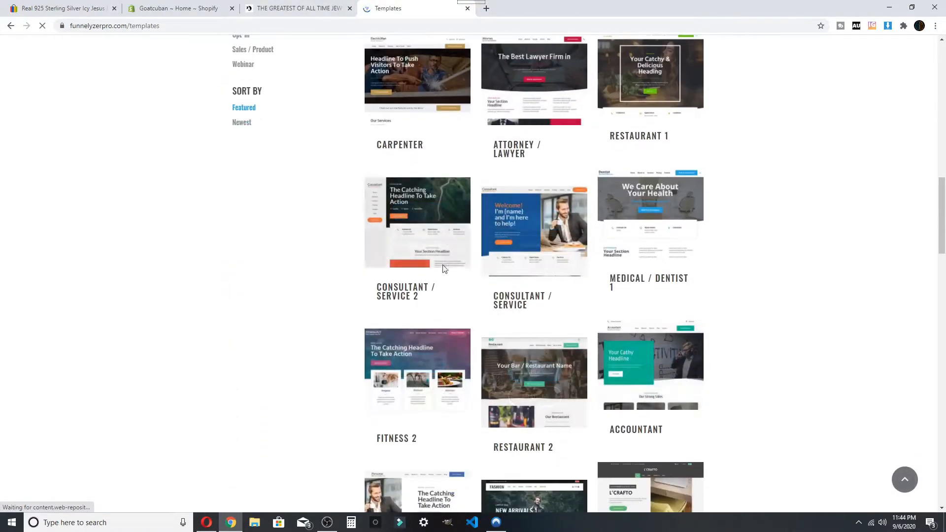
left_click(418, 209)
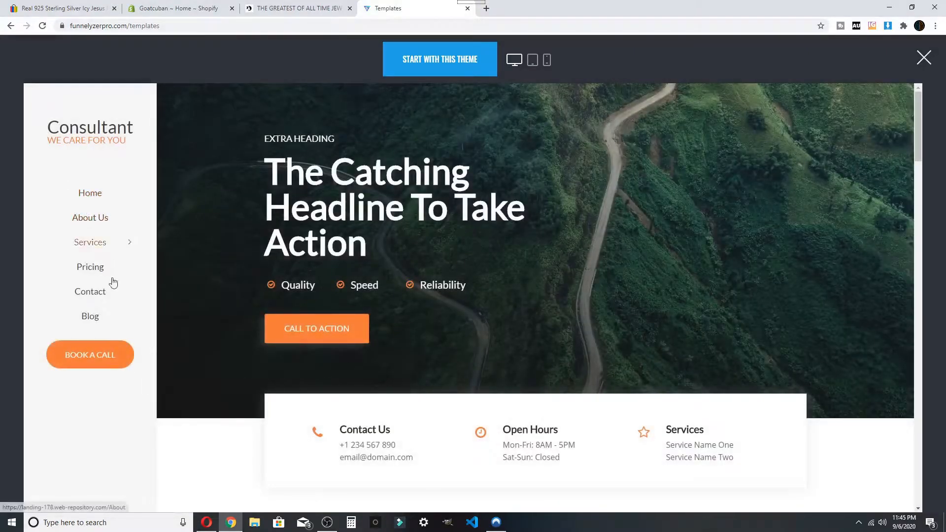
scroll(80, 163, "down", 5)
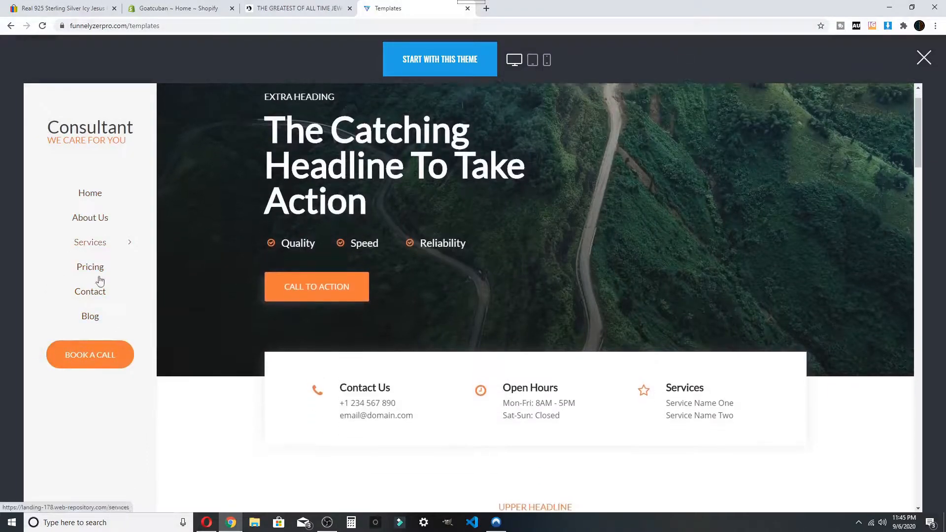
scroll(275, 293, "up", 5)
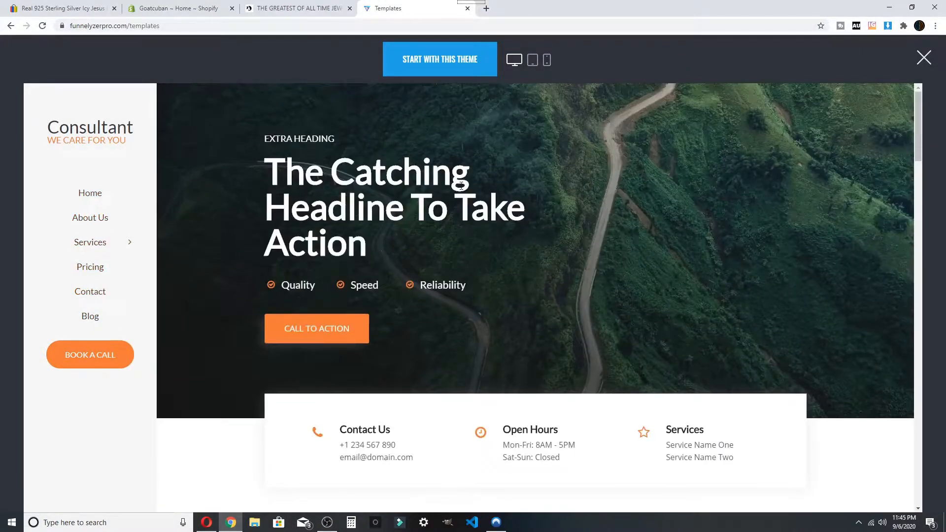
scroll(564, 205, "down", 15)
left_click(923, 58)
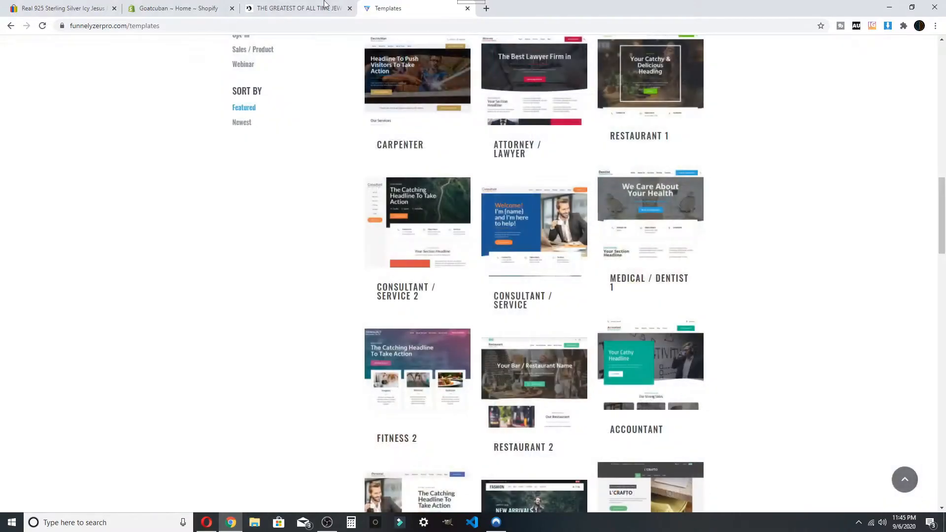
Return to the GOATCUBAN website builder in Opera and recheck the header section's settings.
left_click(208, 527)
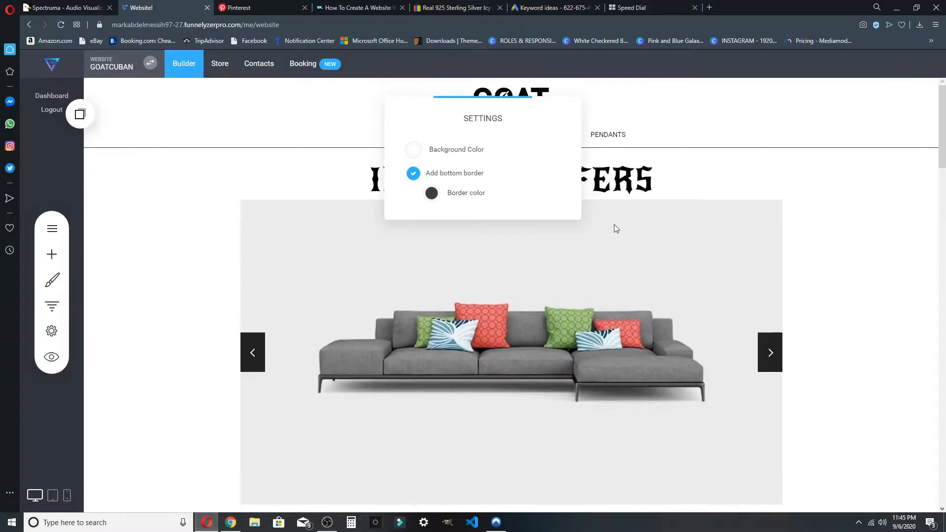
left_click(667, 200)
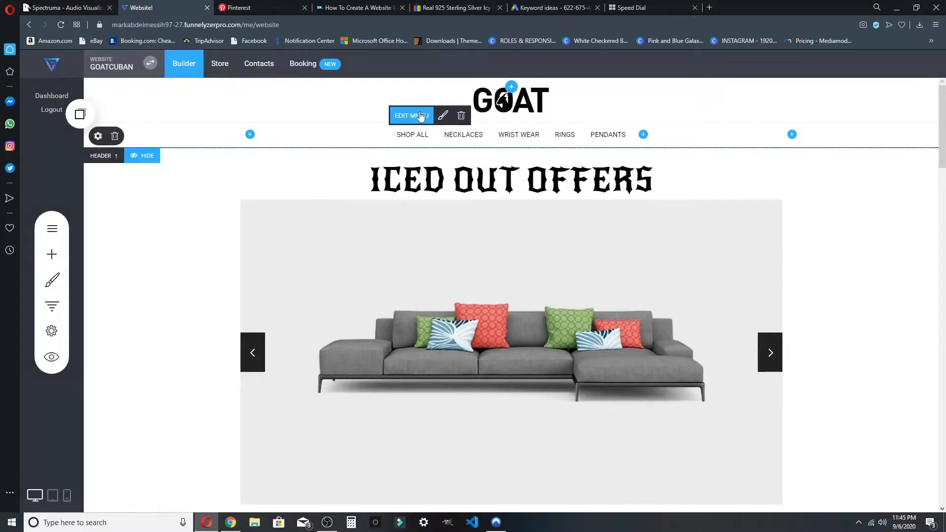
left_click(99, 137)
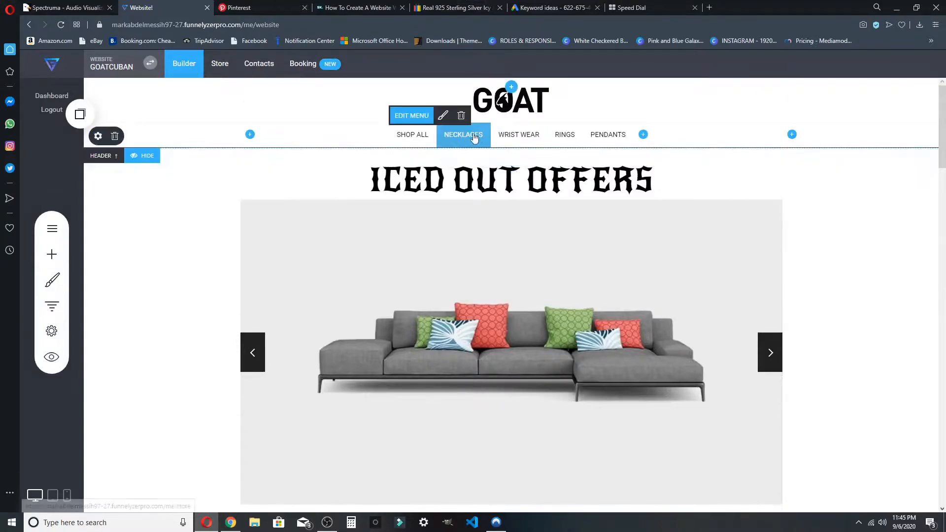
Open the website's global font settings and review the fonts already added.
left_click(58, 283)
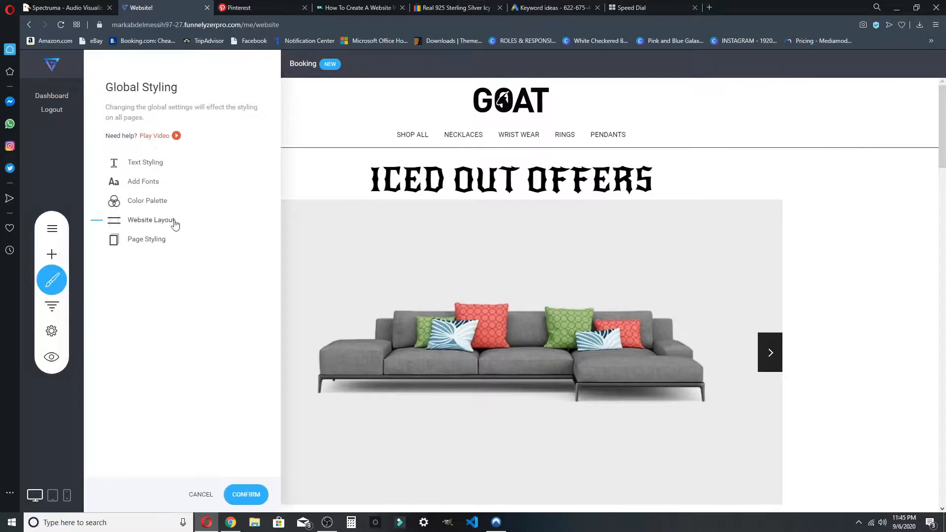
left_click(149, 185)
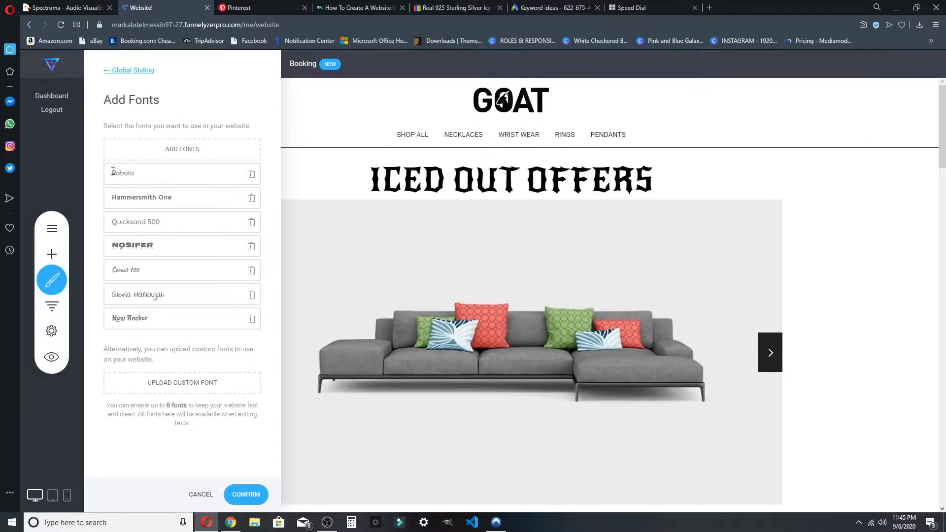
left_click_drag(113, 201, 171, 236)
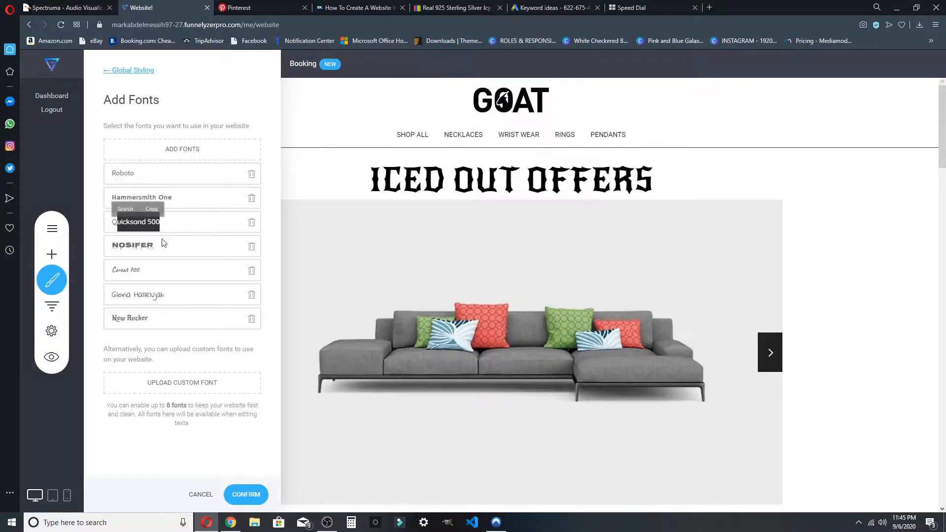
left_click_drag(115, 248, 159, 306)
left_click_drag(123, 334, 150, 319)
Start adding a font and browse the most popular Google Fonts for a suitable typeface.
left_click(193, 153)
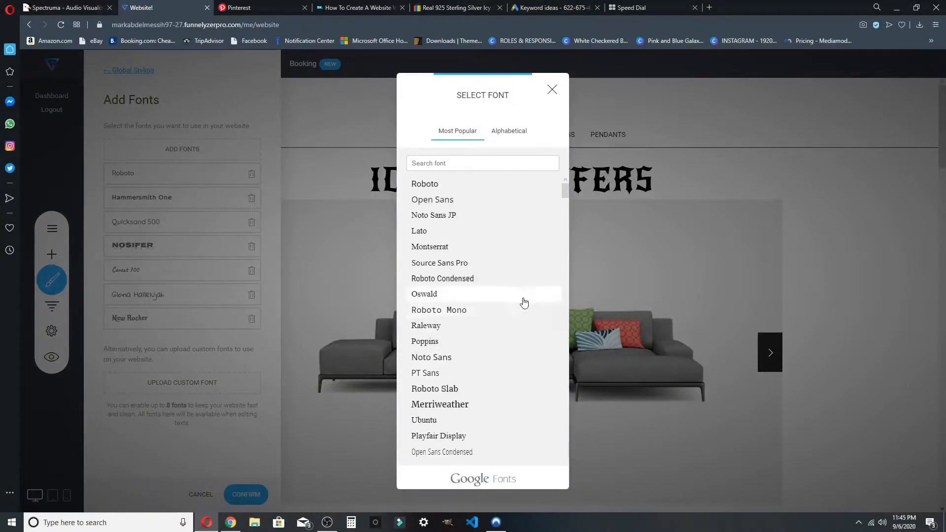
scroll(501, 252, "down", 10)
scroll(493, 254, "up", 10)
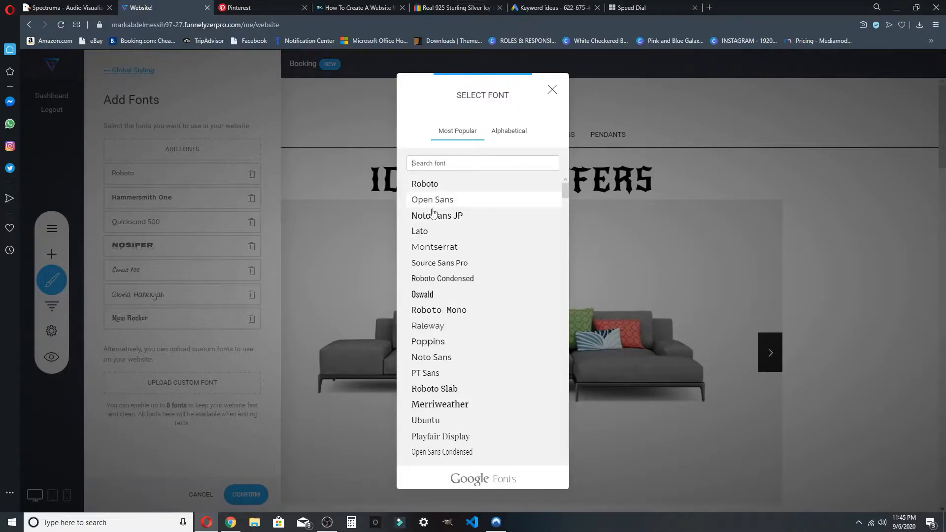
mouse_move(564, 188)
left_mouse_down()
mouse_move(566, 213)
mouse_move(568, 176)
left_mouse_up()
scroll(469, 338, "down", 4)
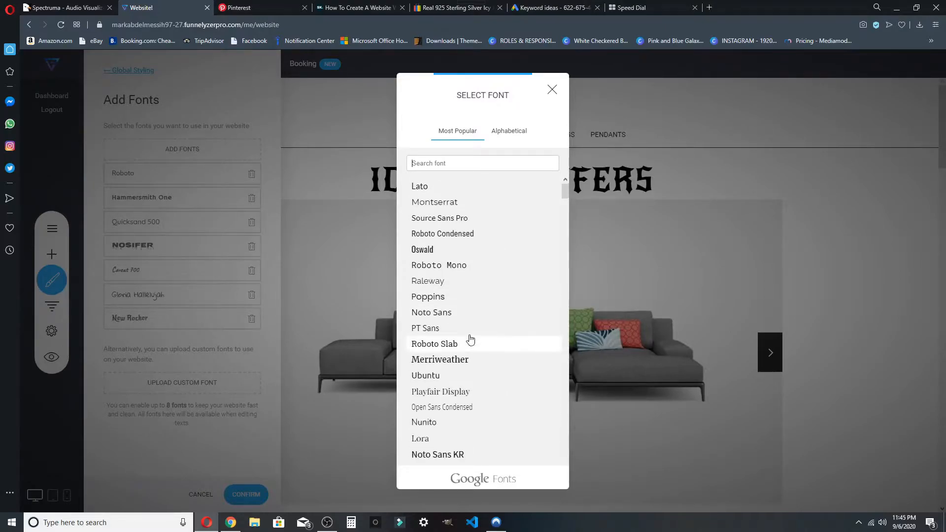
scroll(460, 232, "up", 3)
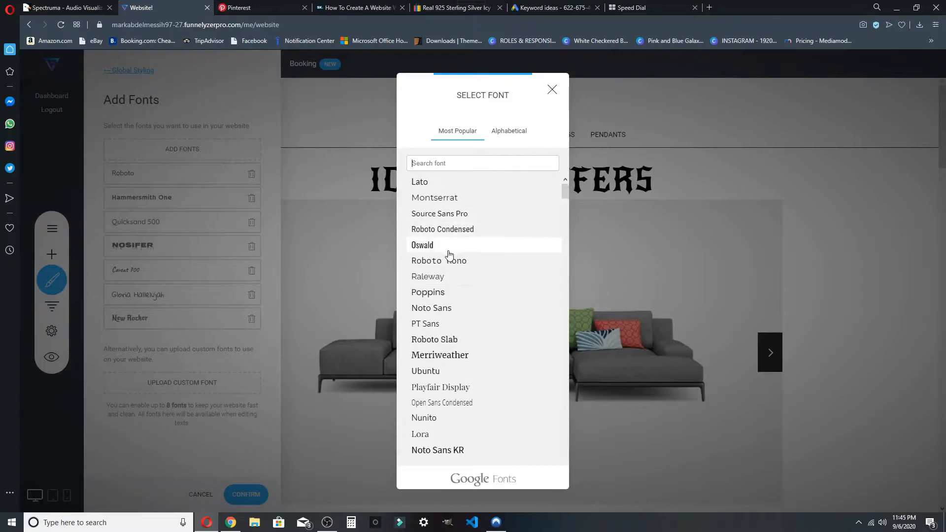
scroll(444, 325, "down", 7)
scroll(444, 329, "down", 10)
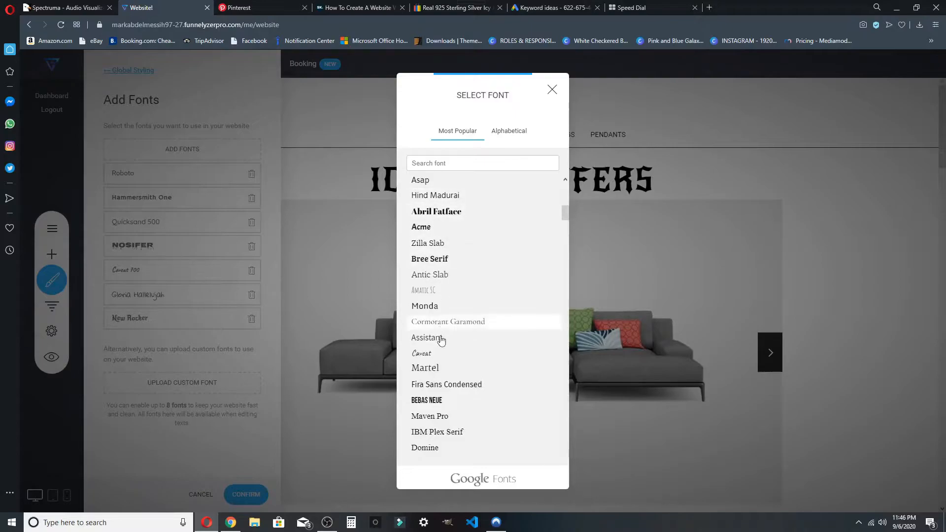
left_click_drag(565, 209, 565, 389)
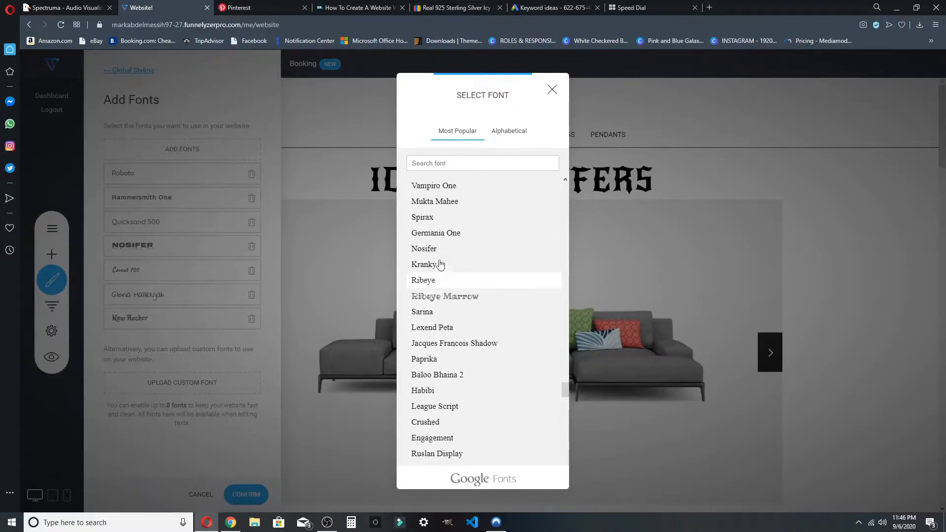
scroll(442, 217, "up", 3)
scroll(441, 229, "up", 5)
left_click_drag(565, 382, 565, 200)
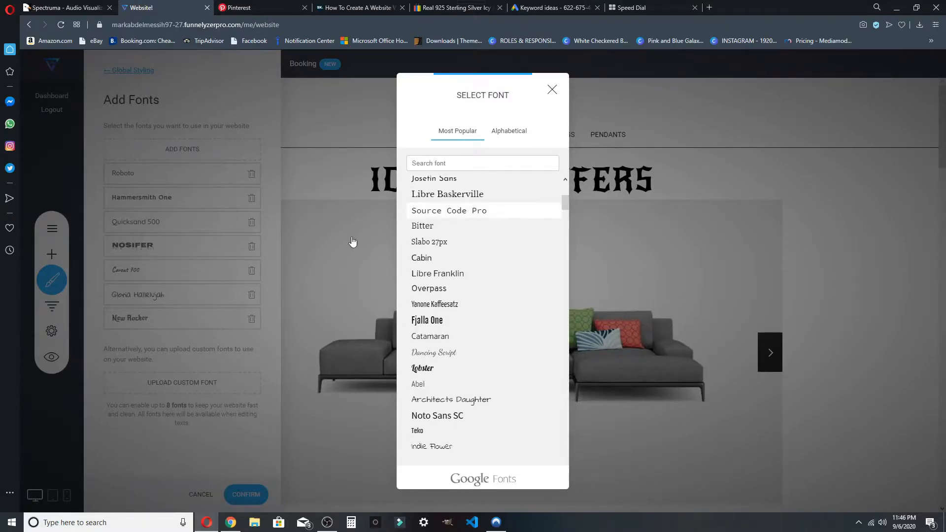
scroll(483, 347, "down", 5)
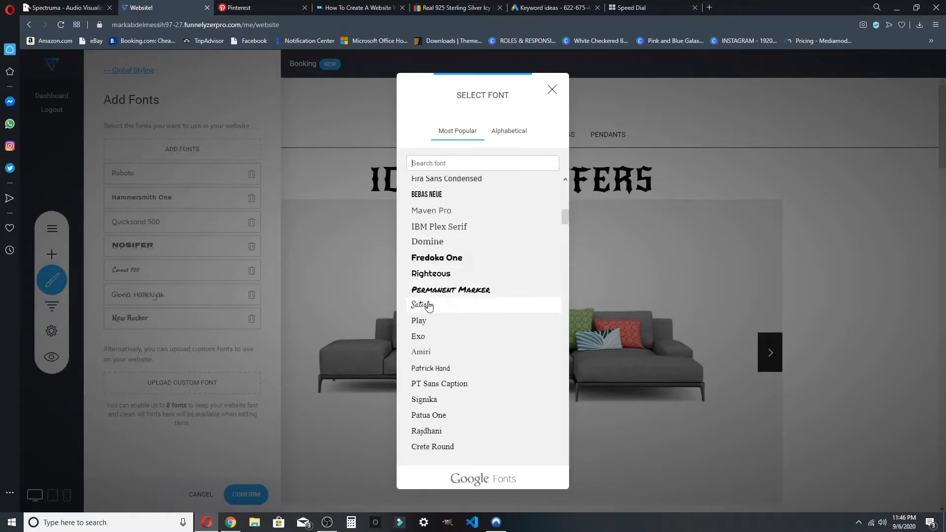
left_click_drag(566, 216, 561, 250)
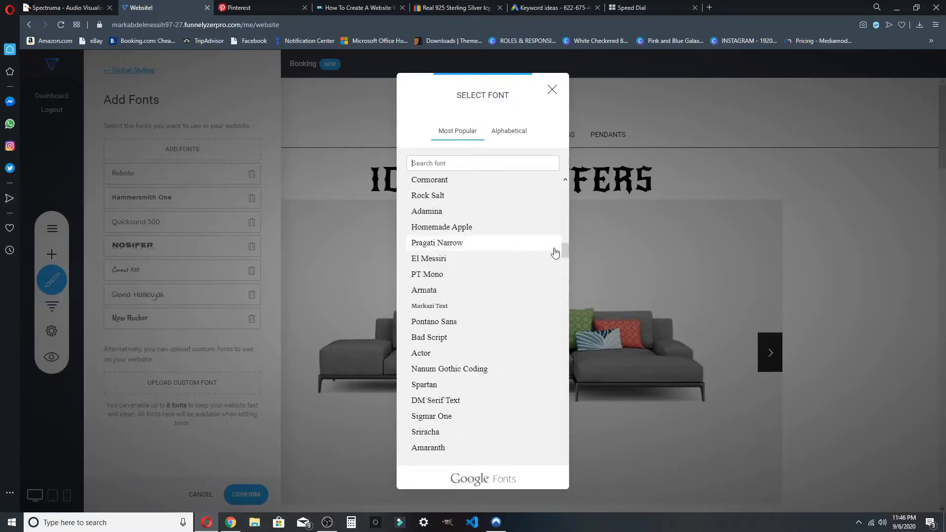
scroll(537, 254, "down", 1)
scroll(530, 253, "up", 12)
scroll(481, 282, "down", 1)
Examine the lettering styles in the most popular Google Fonts list, from Frank Ruhl Libre to IBM Plex Mono.
left_click_drag(489, 92, 465, 71)
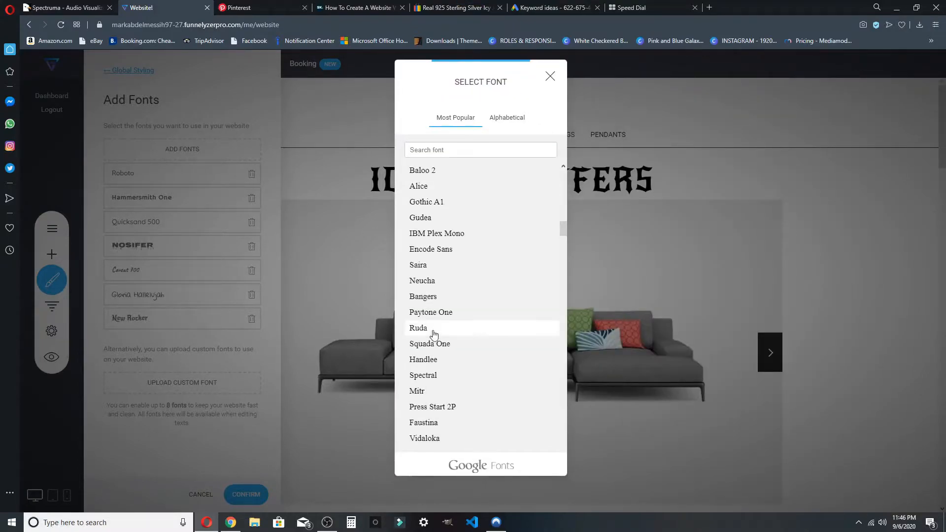
scroll(430, 332, "down", 5)
scroll(430, 332, "up", 10)
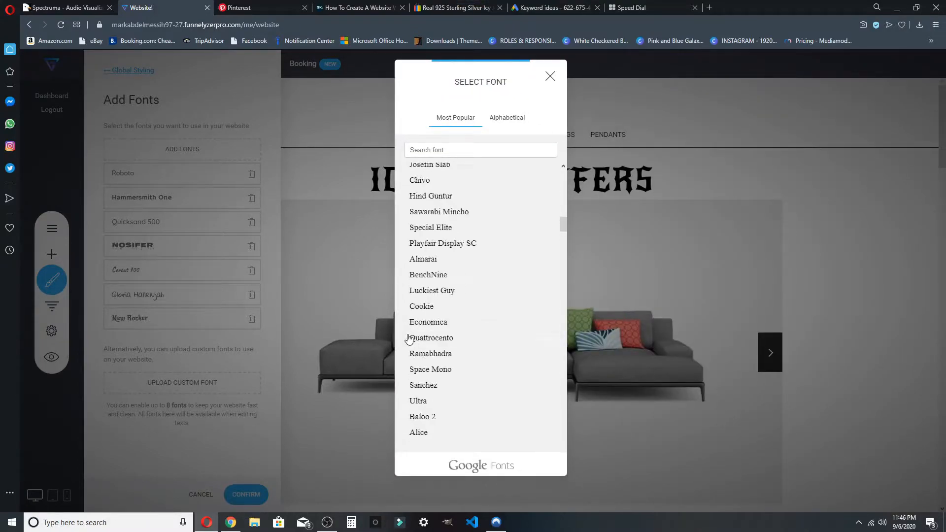
scroll(465, 334, "up", 10)
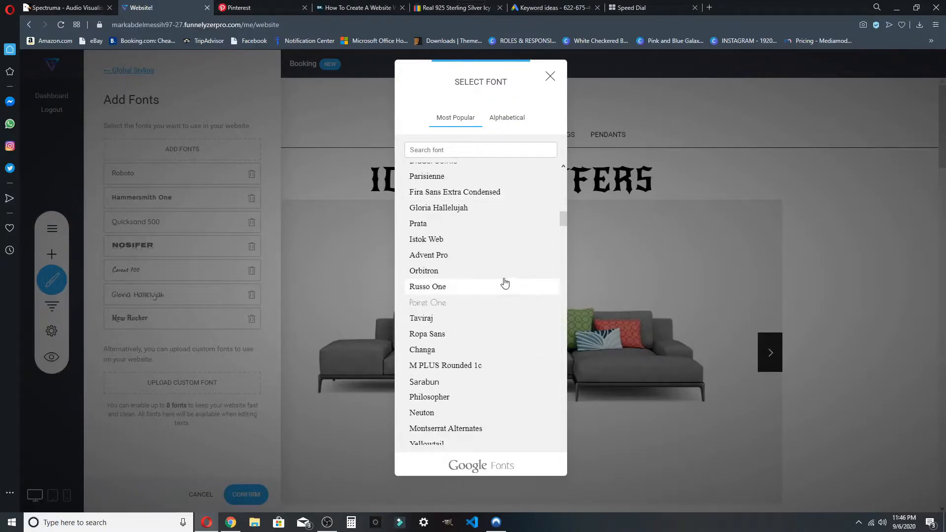
scroll(443, 323, "down", 3)
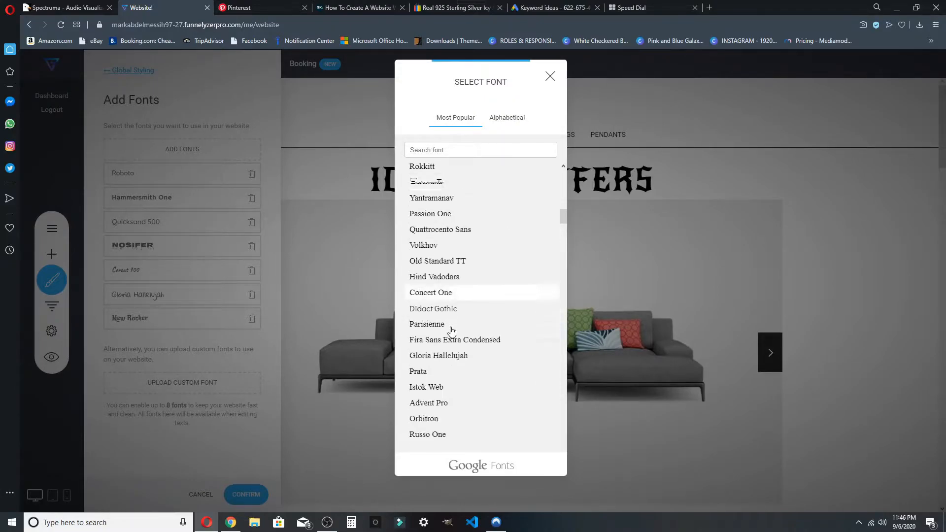
scroll(454, 262, "up", 4)
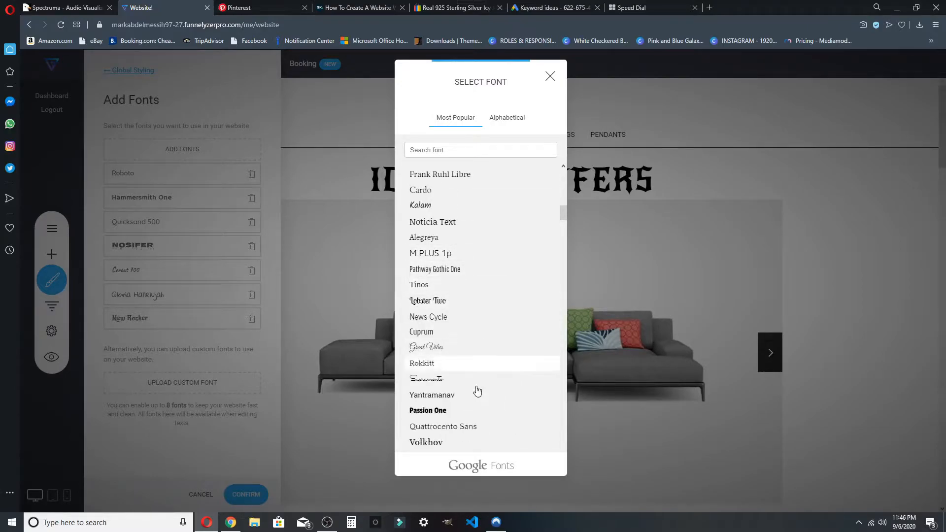
scroll(481, 397, "down", 3)
scroll(478, 399, "down", 4)
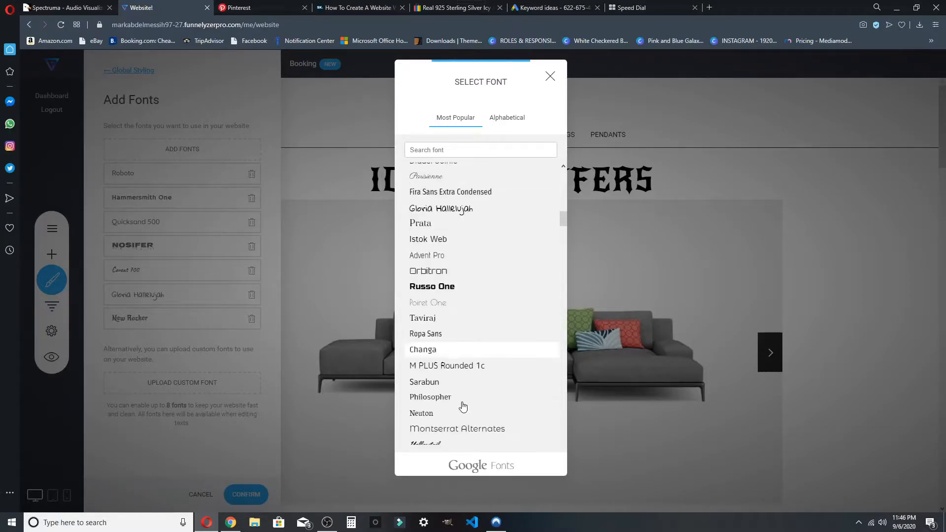
scroll(451, 330, "down", 5)
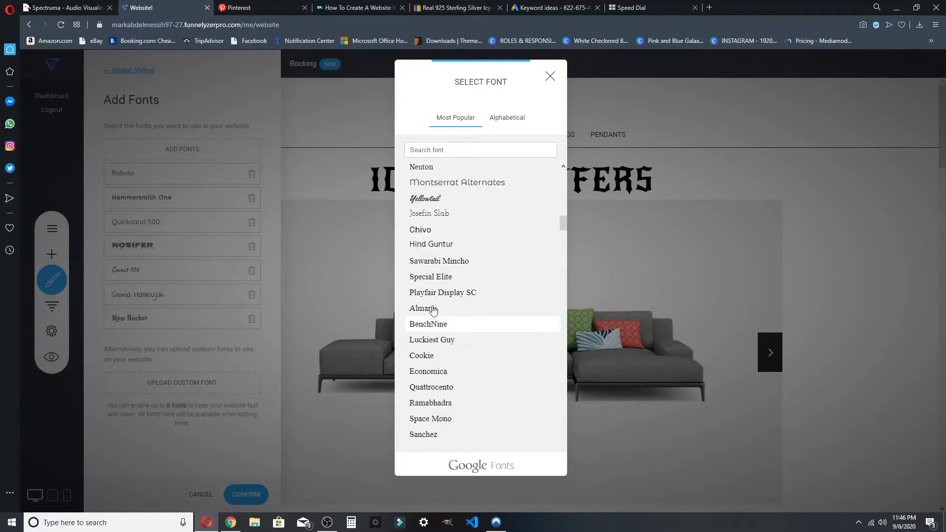
scroll(460, 311, "up", 4)
scroll(459, 320, "down", 6)
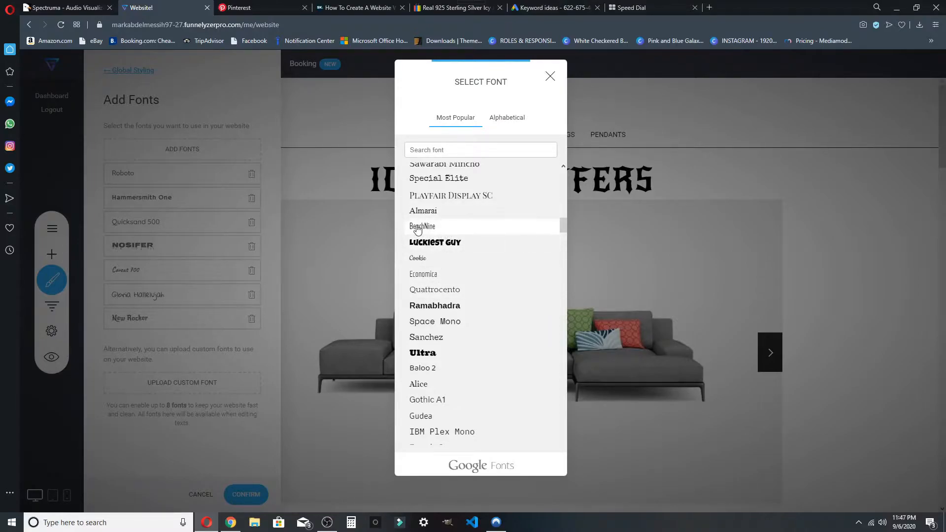
Move the font selection dialog aside, look further through the popular fonts and add Staatliches to the website's fonts.
left_click_drag(435, 77, 664, 99)
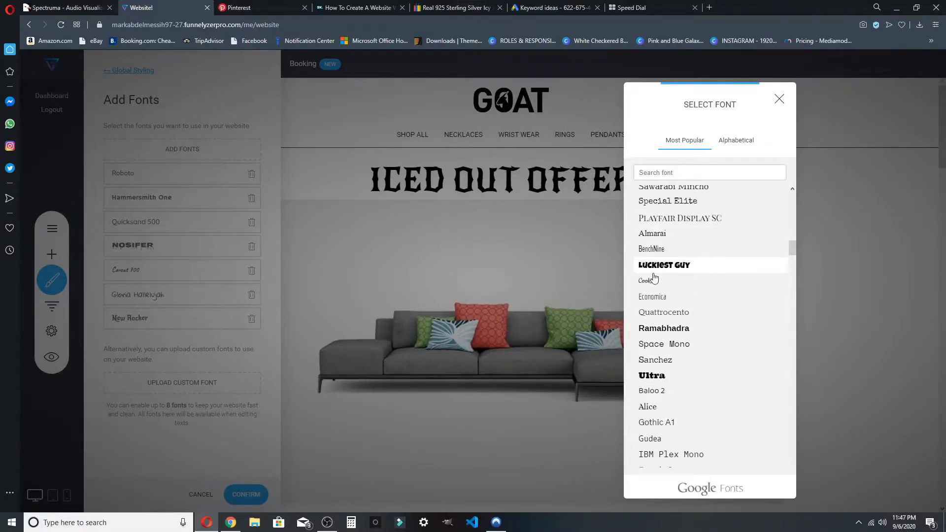
scroll(661, 293, "down", 3)
scroll(661, 302, "down", 2)
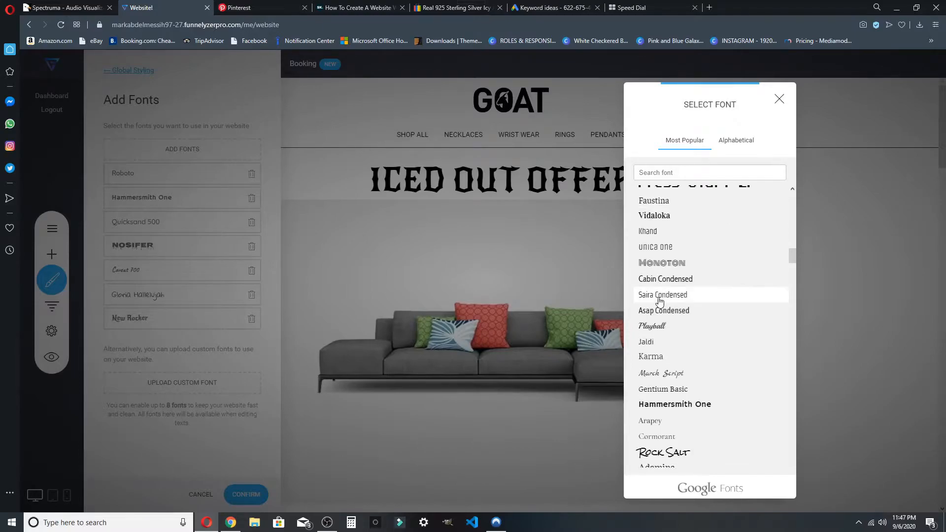
scroll(661, 301, "down", 4)
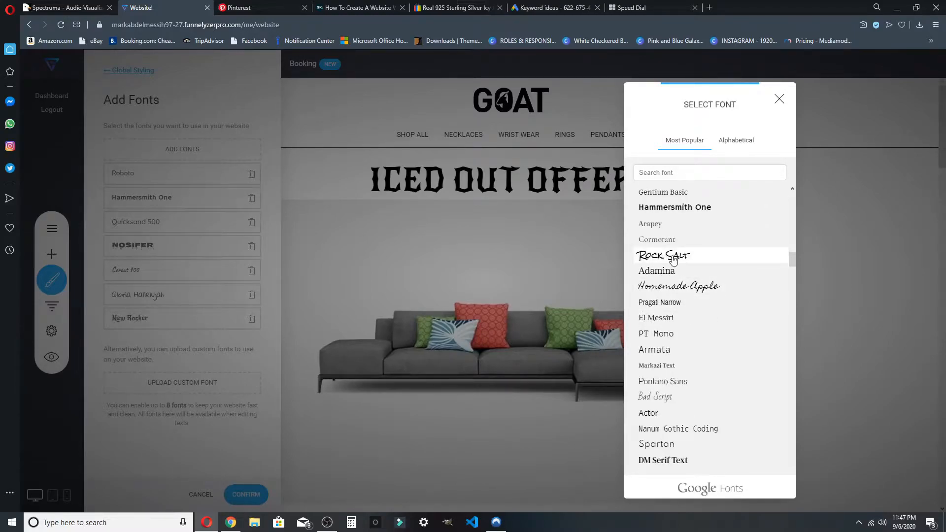
scroll(673, 262, "down", 10)
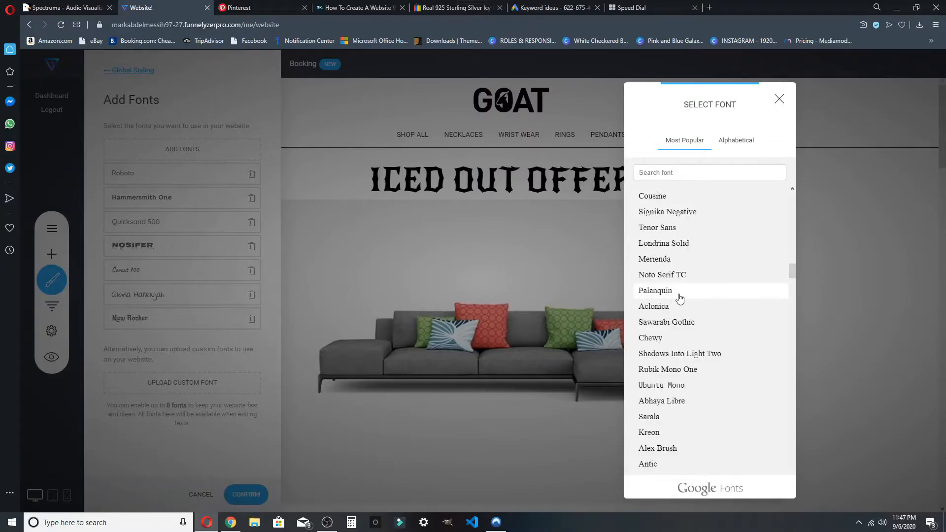
scroll(670, 301, "up", 5)
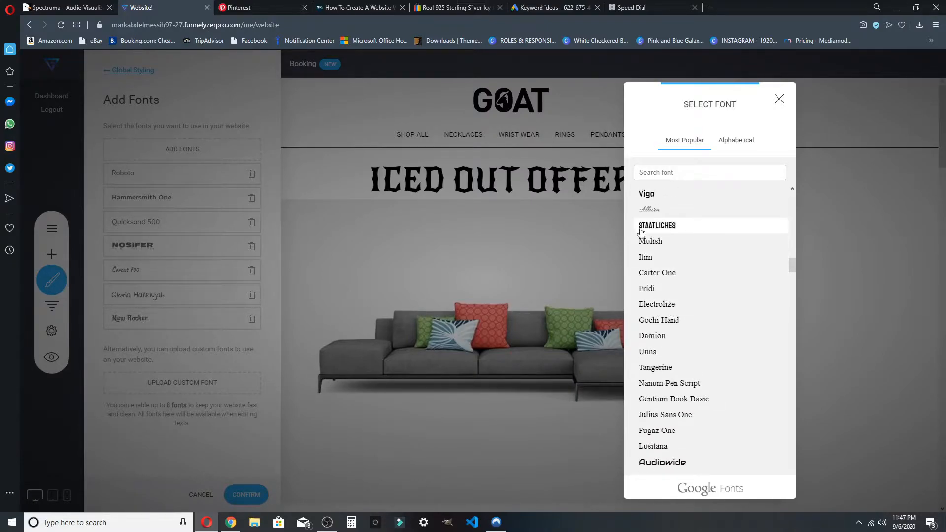
scroll(664, 240, "up", 3)
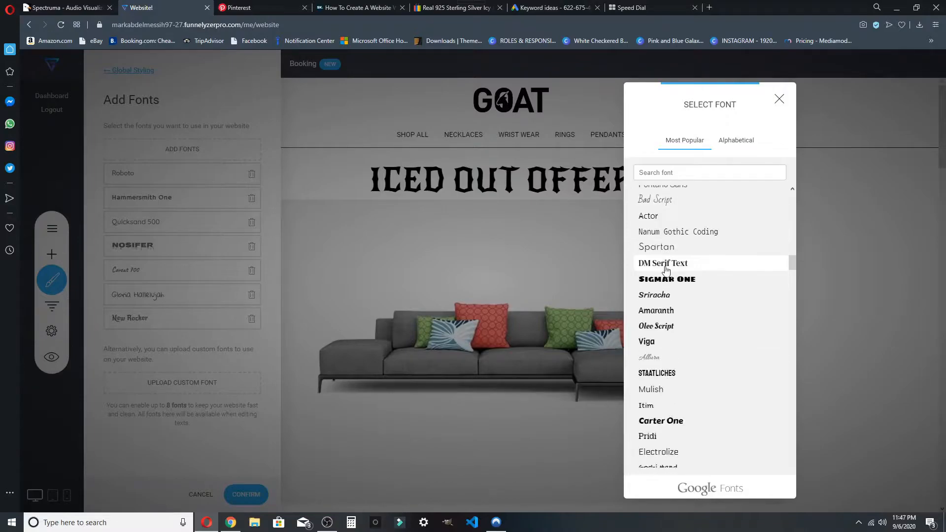
scroll(673, 375, "down", 1)
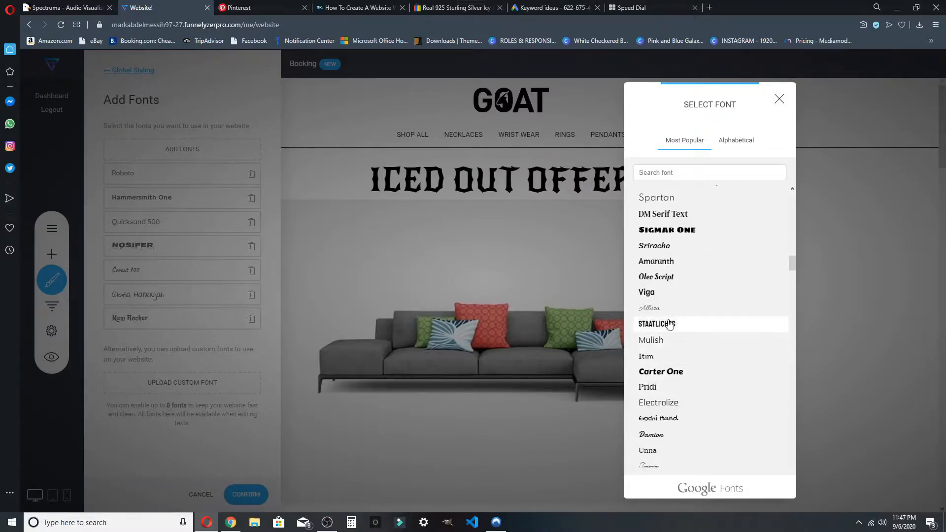
left_click(668, 326)
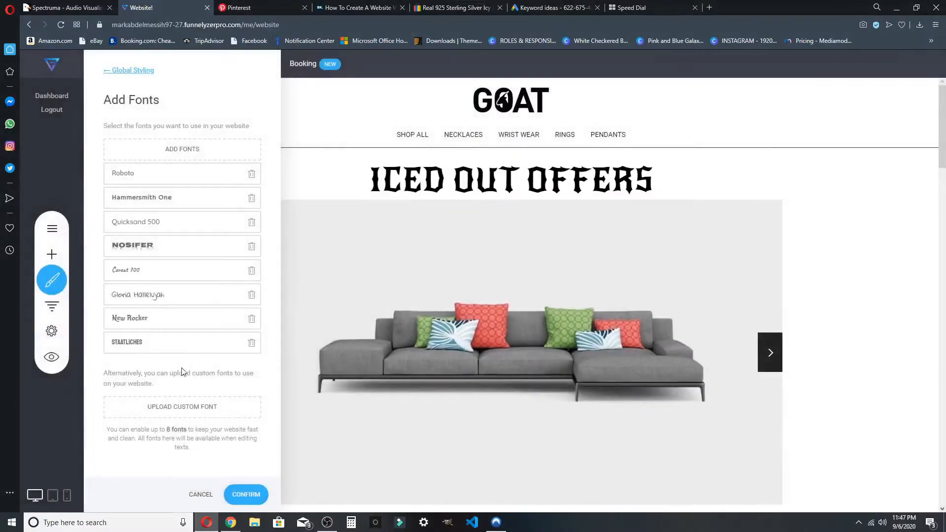
Try to add another font to the website's font list alongside Staatliches.
left_click(210, 159)
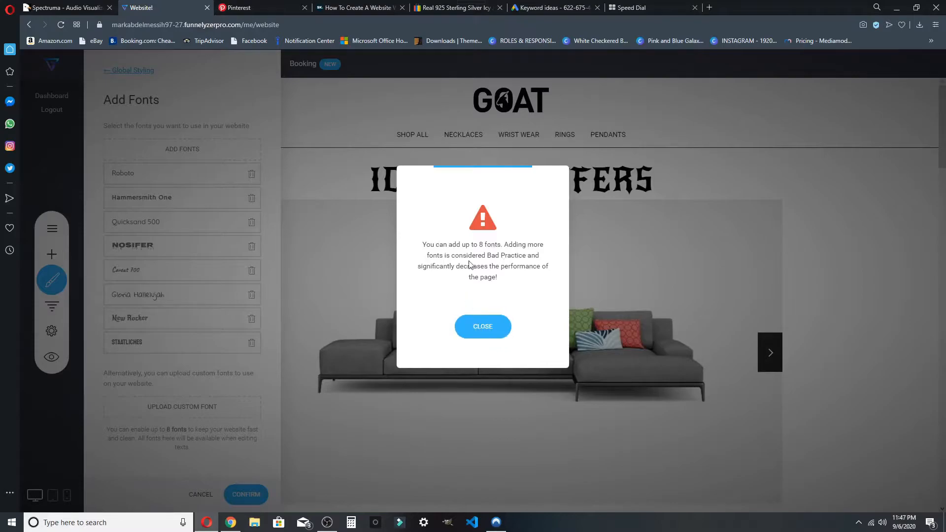
left_click_drag(431, 265, 497, 301)
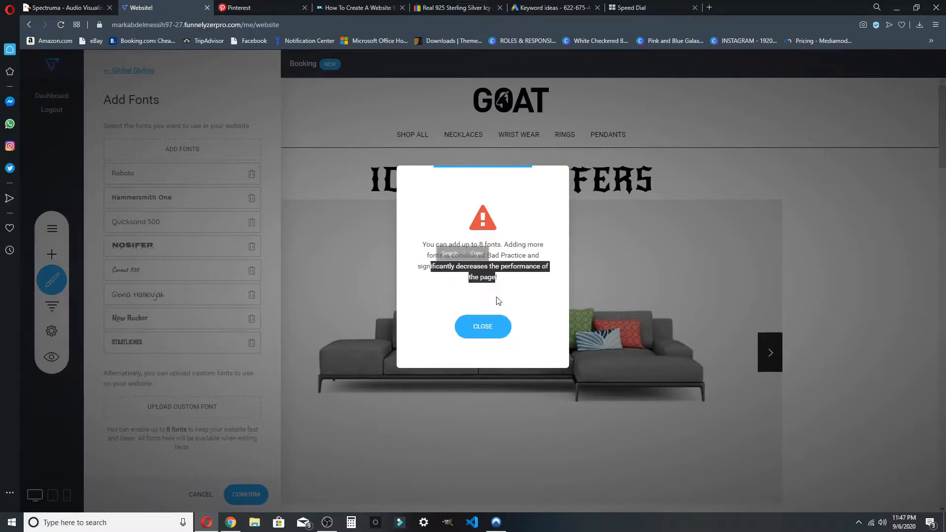
left_click(483, 325)
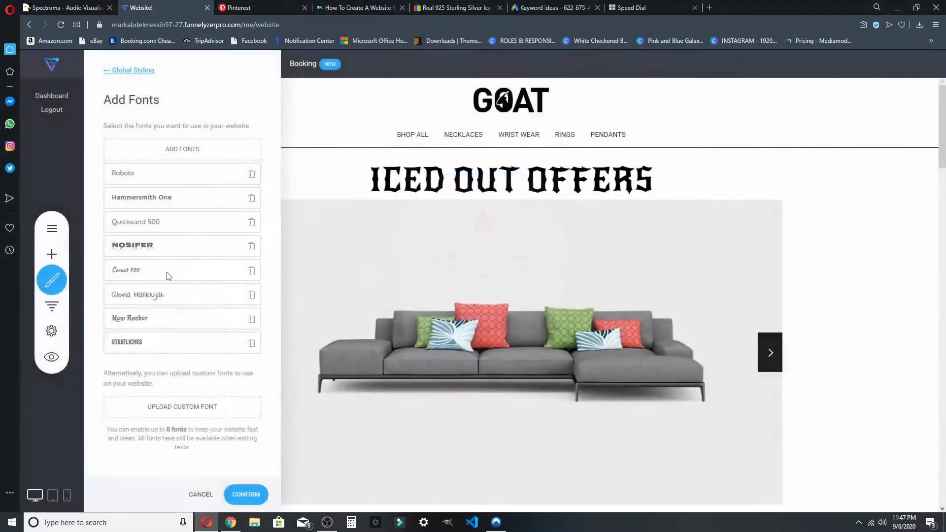
left_click(207, 146)
left_click(461, 325)
Remove Nosifer and New Rocker from the website's fonts, then search for "rock", add Rock Salt and confirm the font list.
left_click(252, 248)
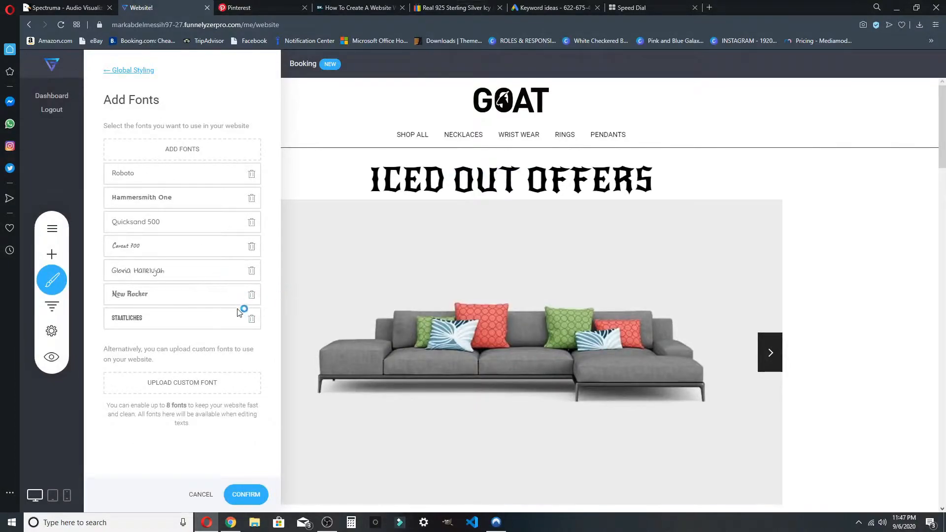
left_click(252, 295)
left_click(159, 152)
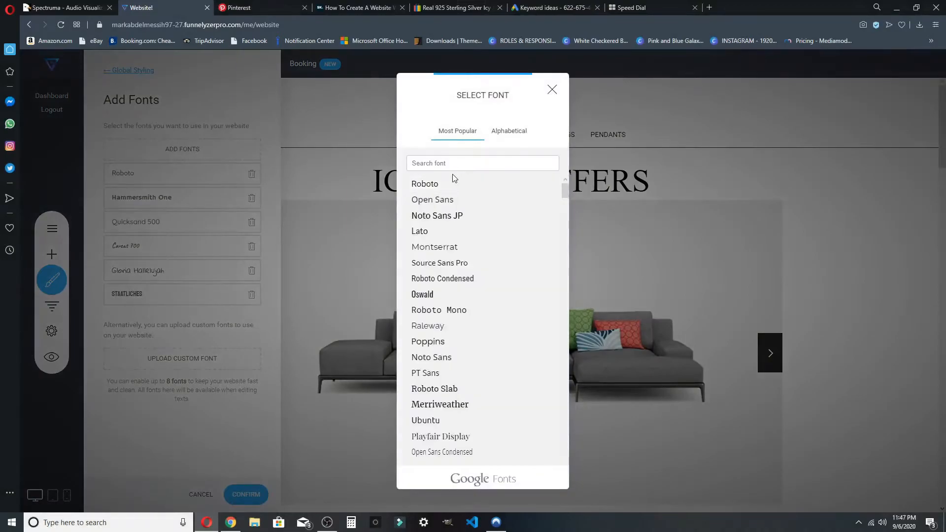
left_click(457, 163)
type("rock")
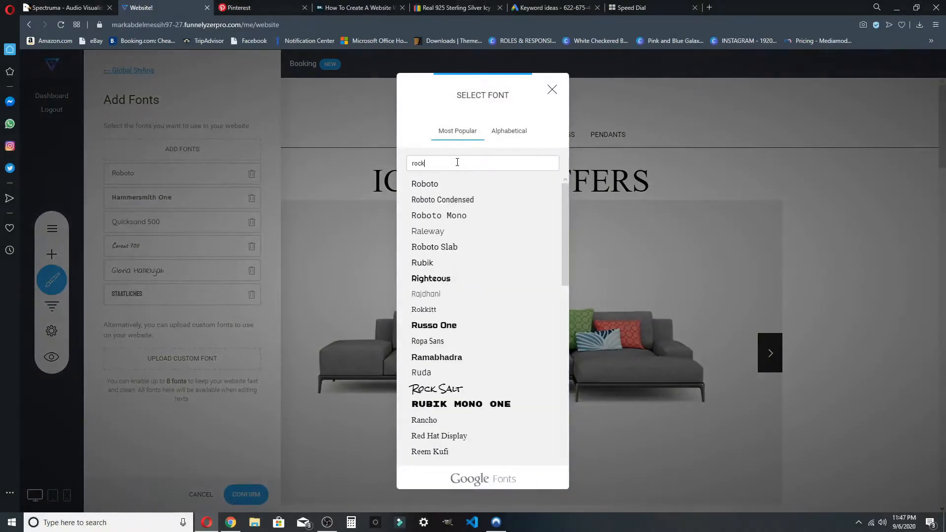
left_click_drag(455, 184, 453, 186)
left_click(463, 186)
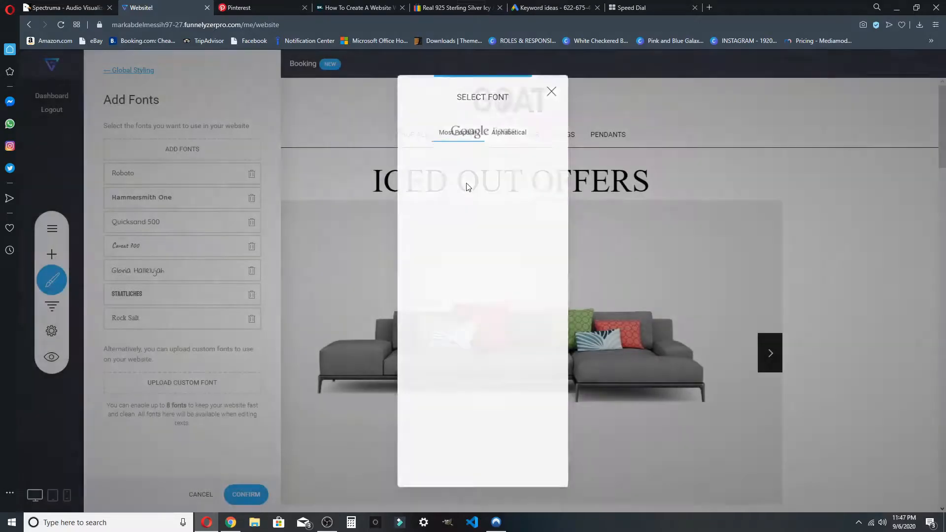
left_click(235, 495)
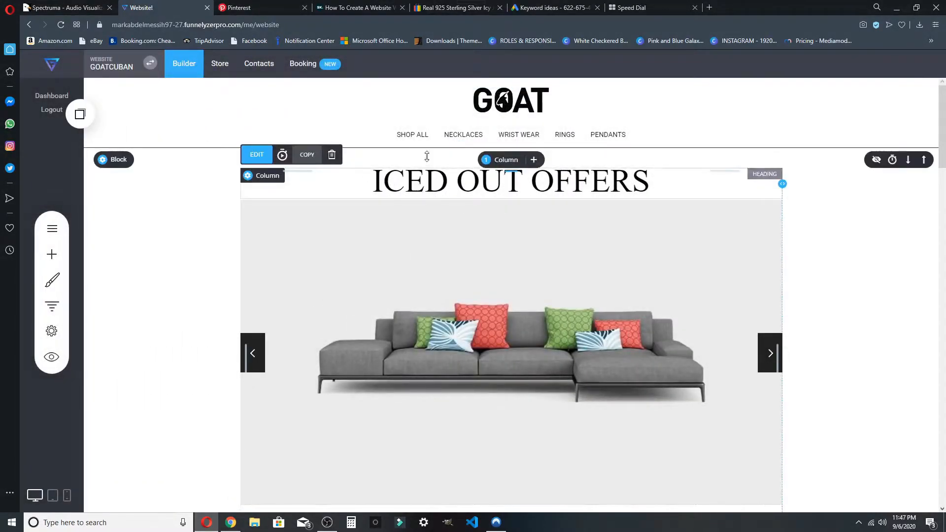
Review the website's font list and the custom font upload form, leaving both without adding a custom font.
left_click(58, 291)
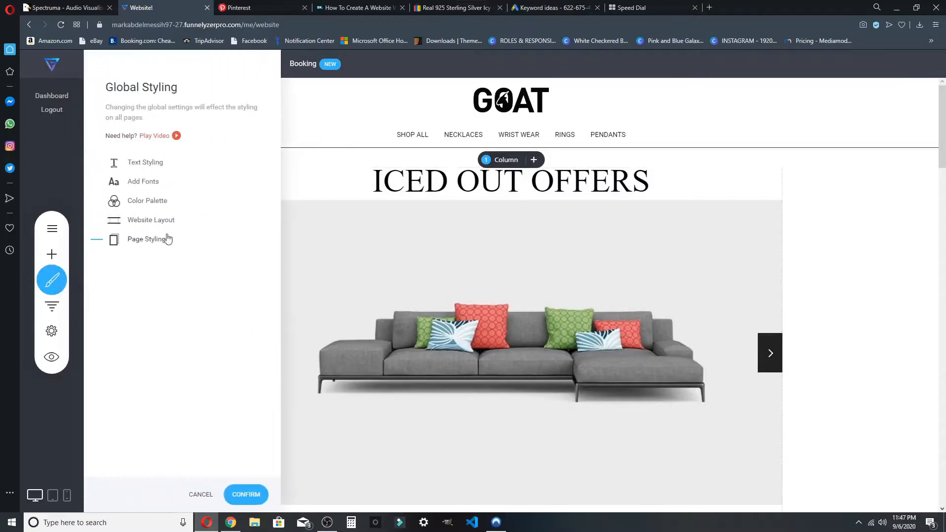
left_click(145, 182)
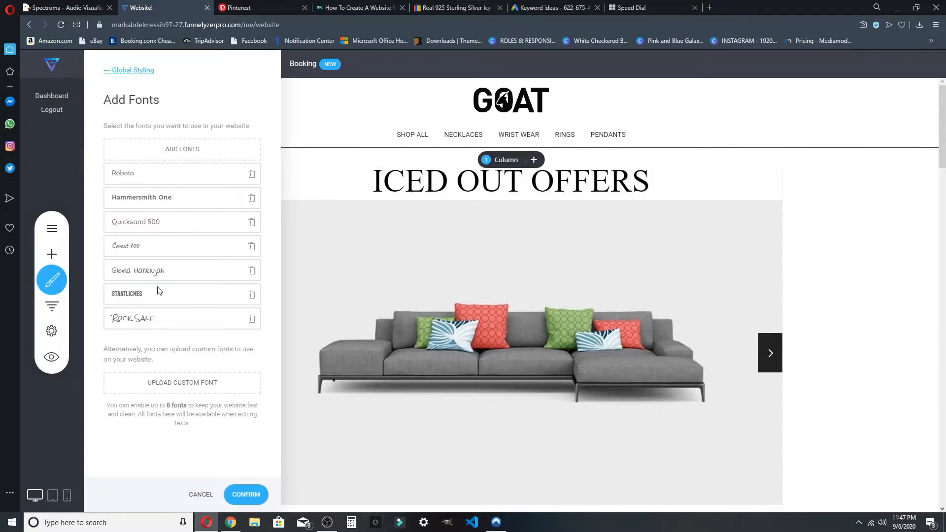
left_click(174, 383)
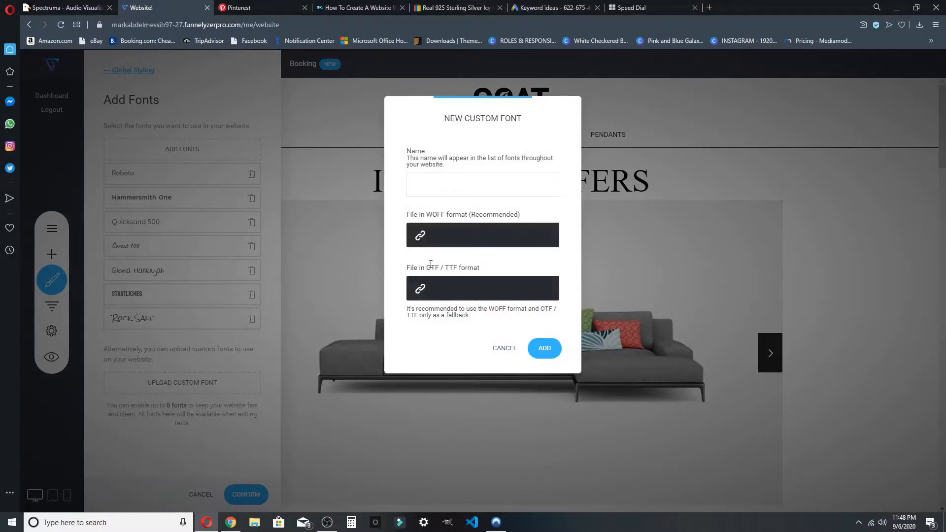
left_click(504, 348)
left_click(388, 223)
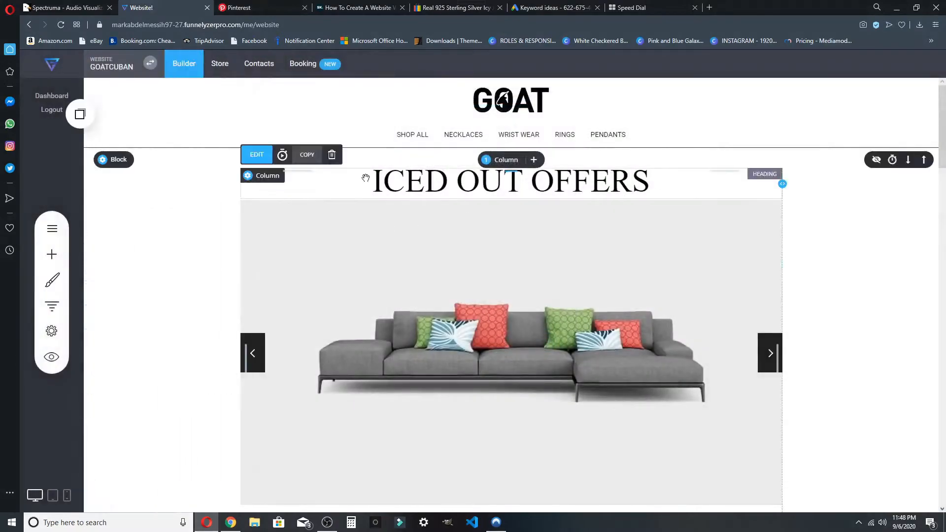
Reload the builder page and apply the Rock Salt font to the ICED OUT OFFERS heading.
right_click(702, 107)
left_click(721, 142)
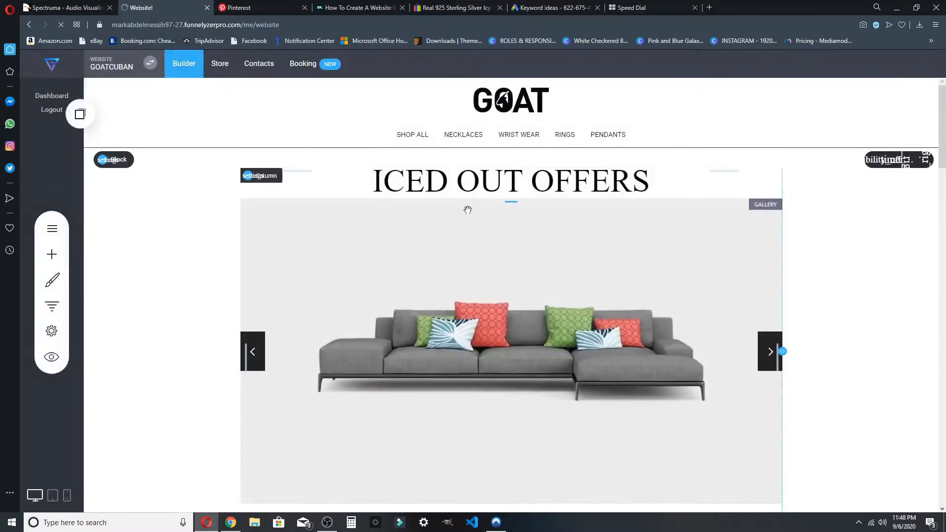
left_click(438, 184)
left_click_drag(367, 182, 665, 191)
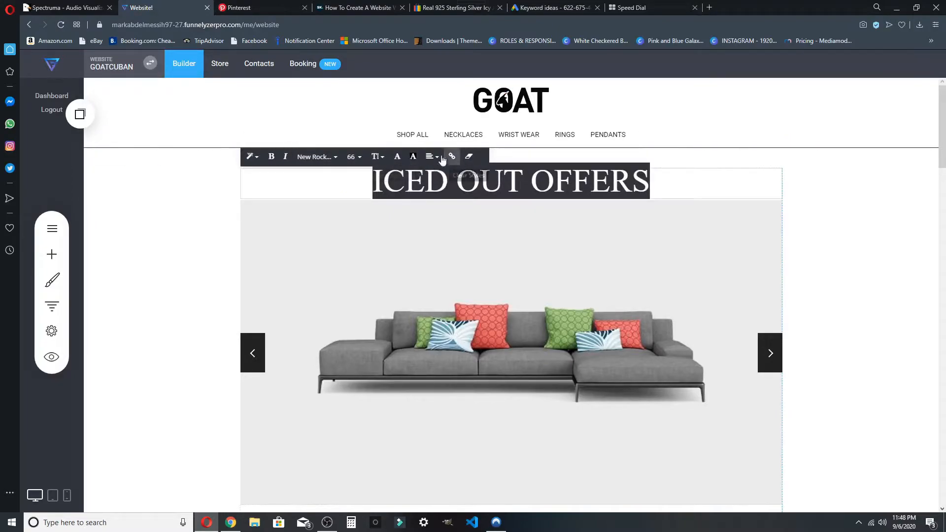
left_click(311, 157)
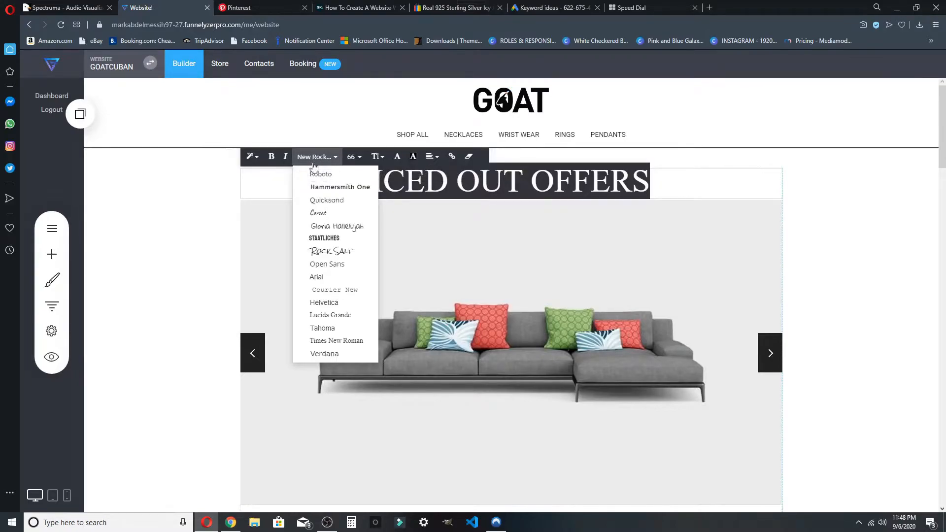
left_click(336, 252)
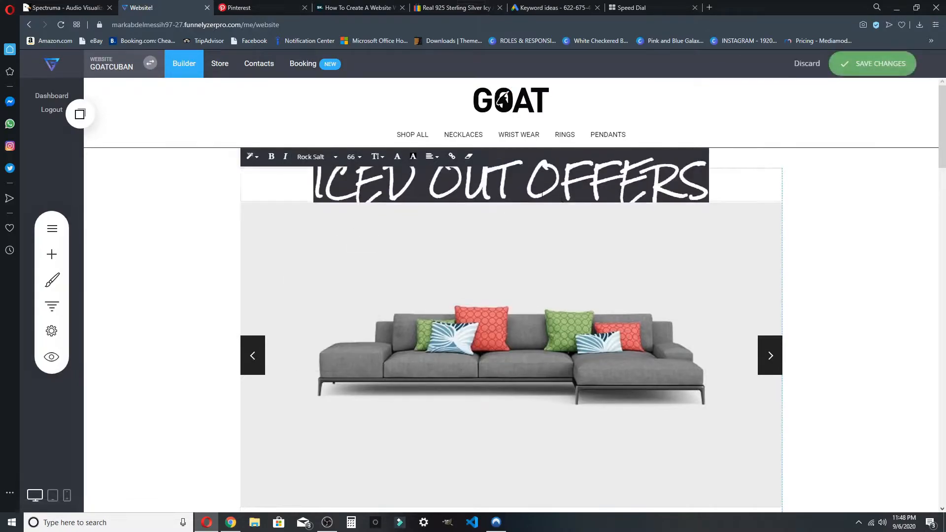
Change the ICED OUT OFFERS heading's font to Staatliches and finish editing its text.
left_click(311, 158)
left_click(327, 240)
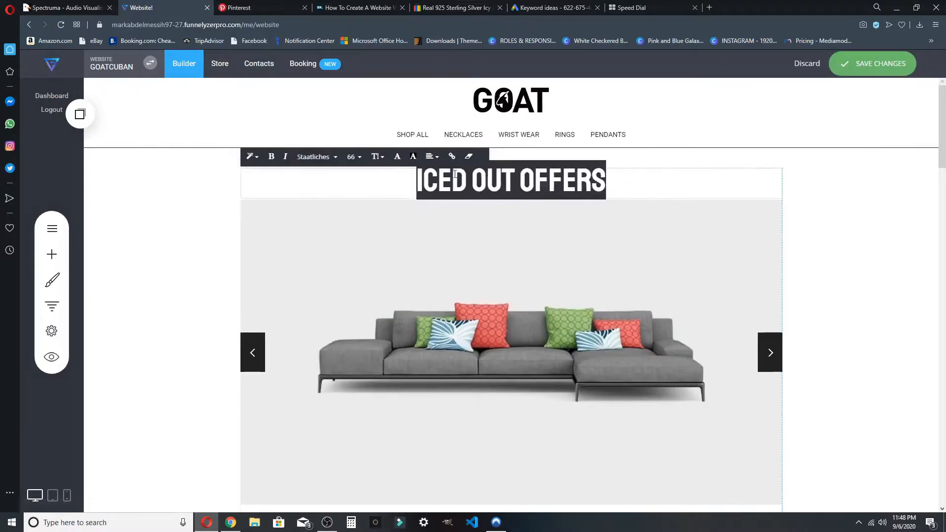
left_click(313, 157)
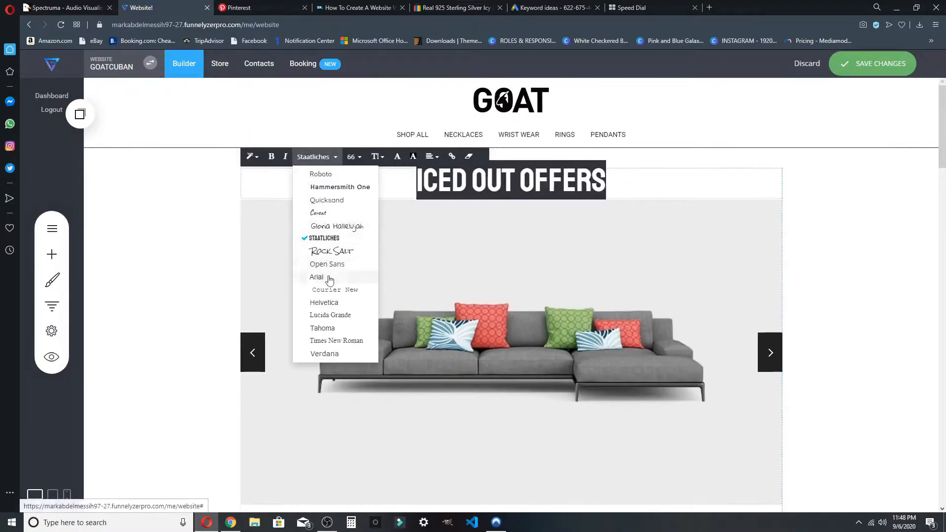
left_click(814, 178)
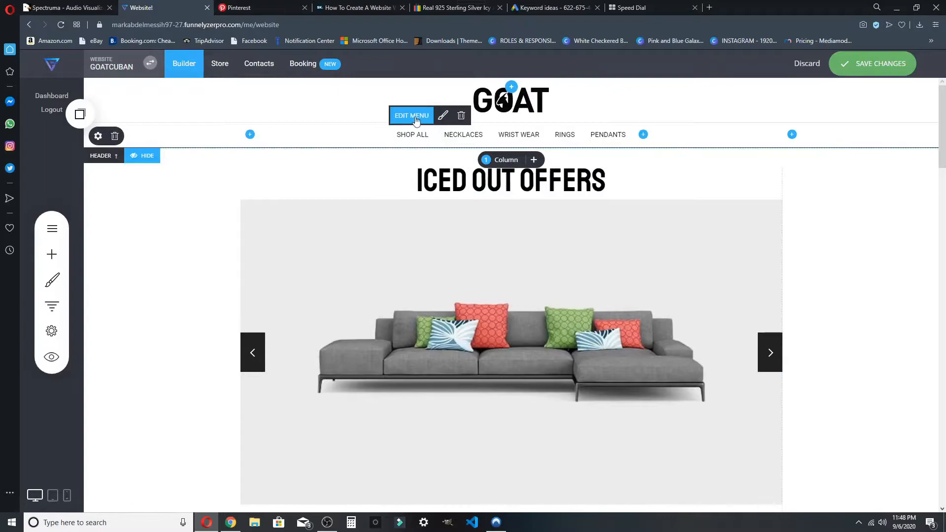
Change the header menu's text font to Caveat and set its font size to 31px.
left_click(443, 116)
left_click(469, 276)
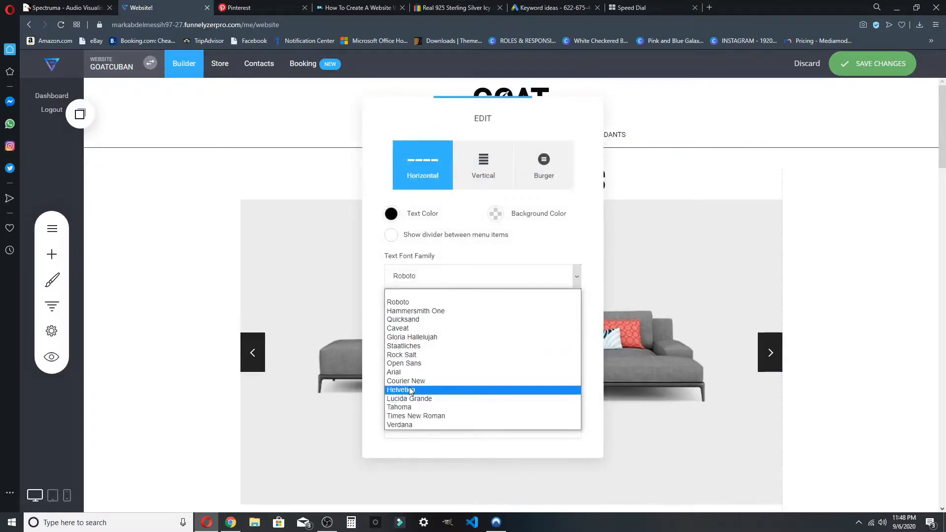
left_click(400, 330)
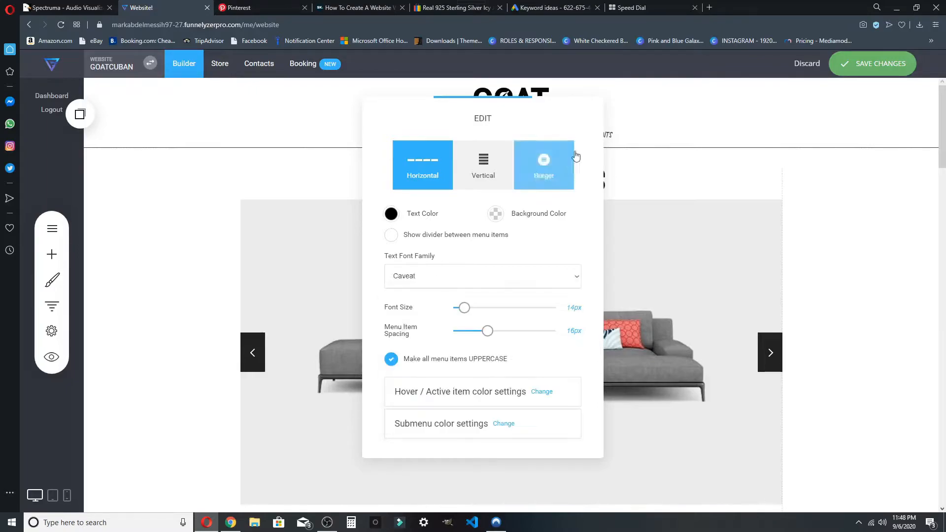
left_click_drag(468, 112, 318, 115)
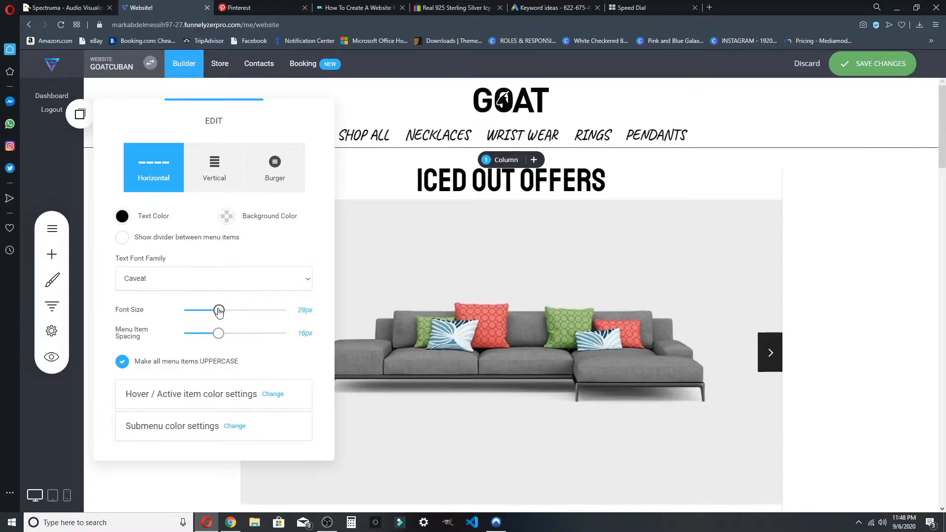
left_click_drag(220, 312, 224, 312)
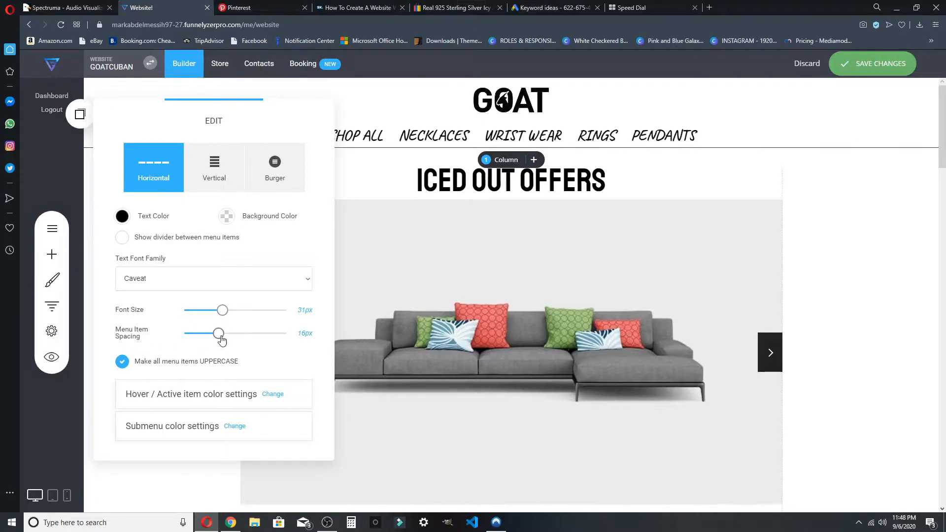
Set the header menu's item spacing to 32px, close its settings and save the changes.
left_click_drag(213, 338, 212, 339)
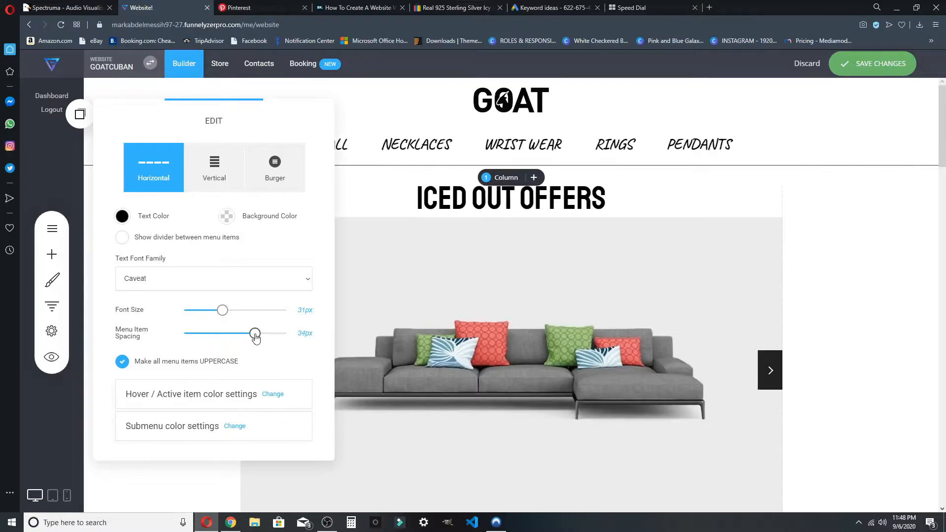
left_click_drag(253, 336, 251, 337)
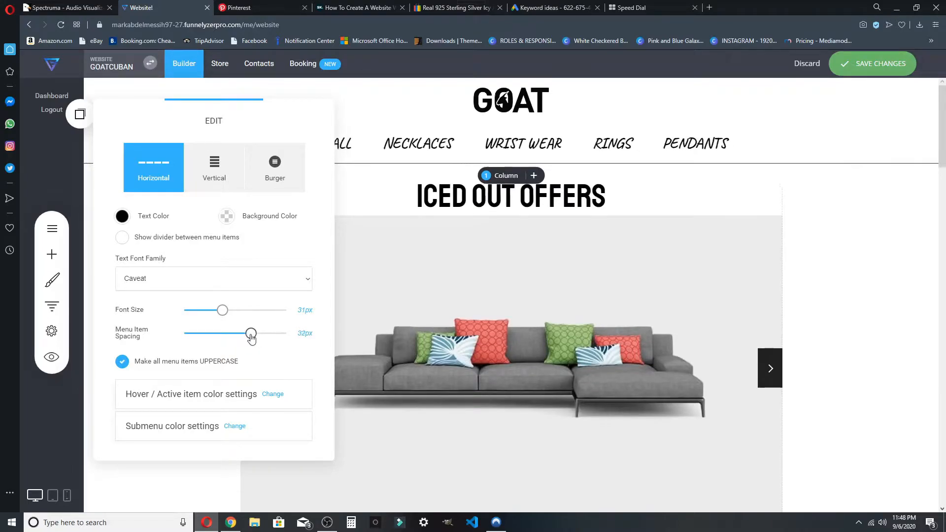
left_click(549, 156)
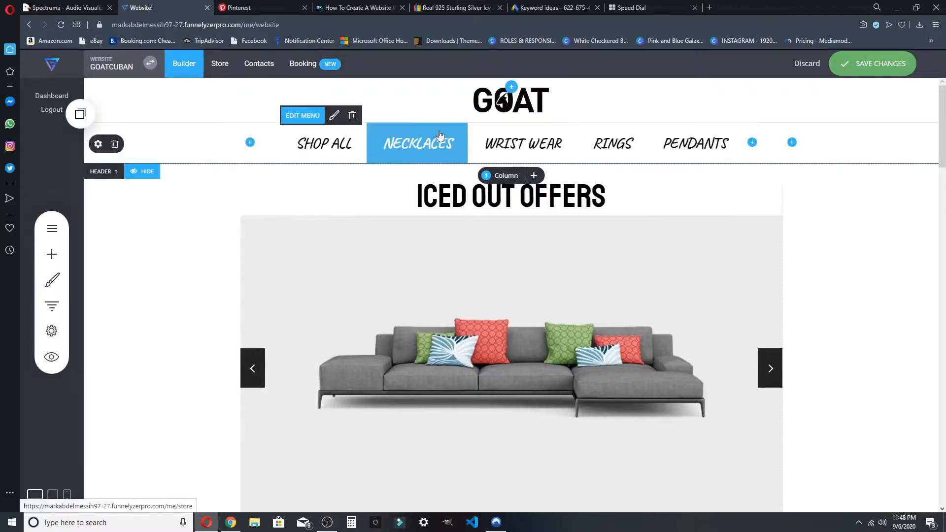
left_click(870, 64)
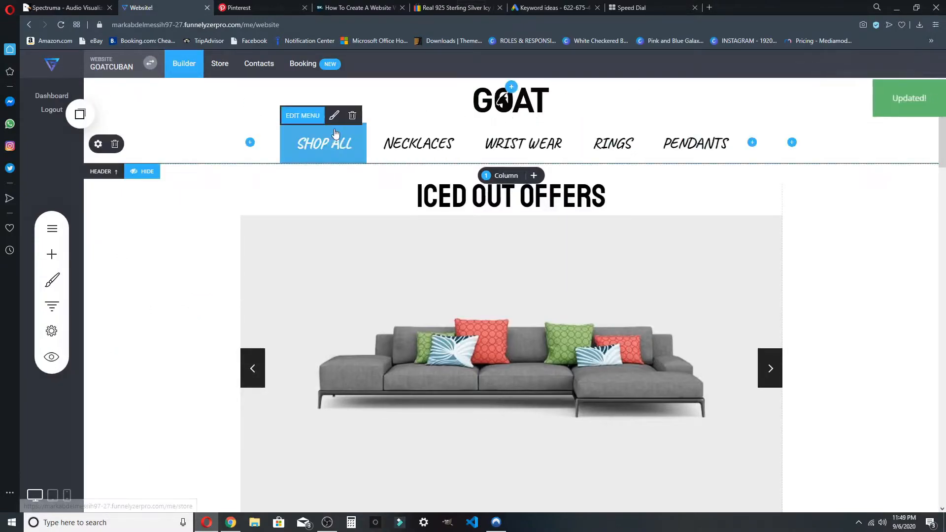
Enable dividers between the header menu items and save the changes.
left_click(334, 116)
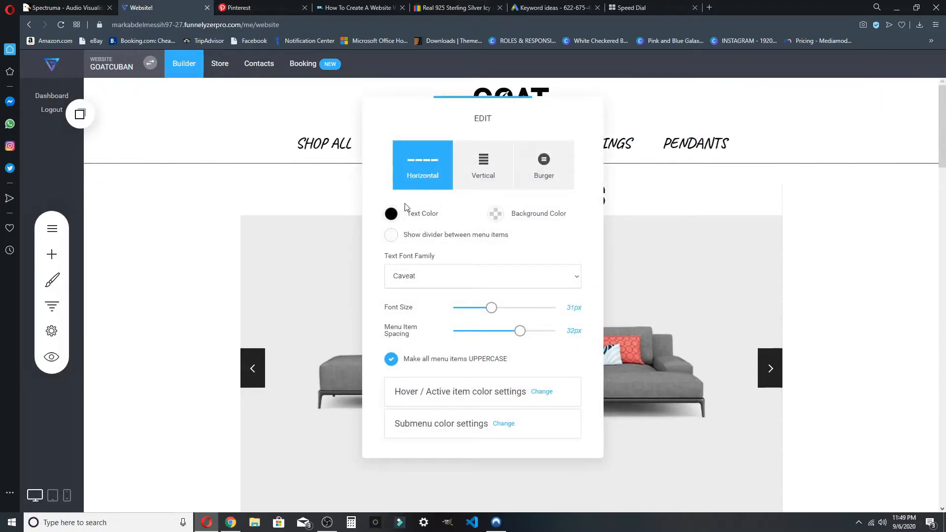
left_click(389, 236)
left_click_drag(417, 107, 759, 81)
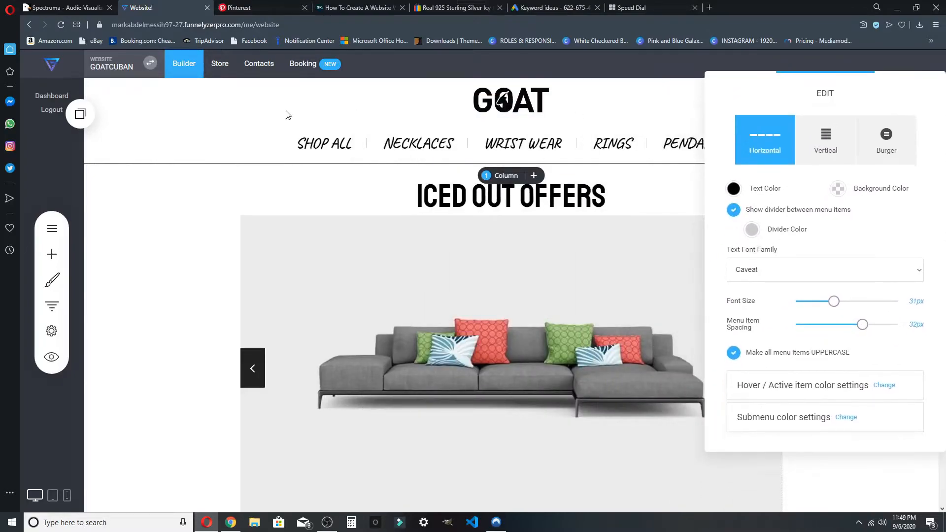
left_click_drag(834, 102, 816, 126)
left_click_drag(793, 95, 777, 88)
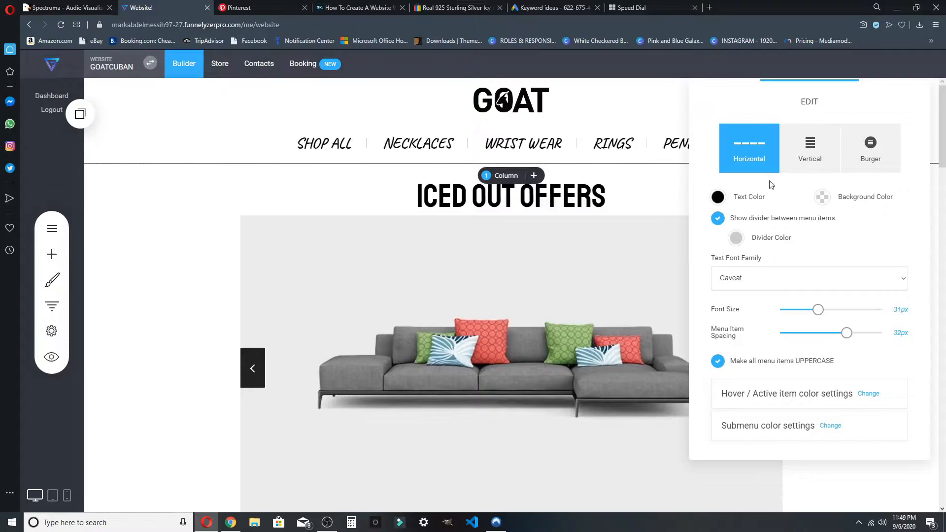
left_click(866, 64)
Preview the homepage in phone and desktop layouts, check the opened mobile menu, and return to desktop editing.
left_click(67, 495)
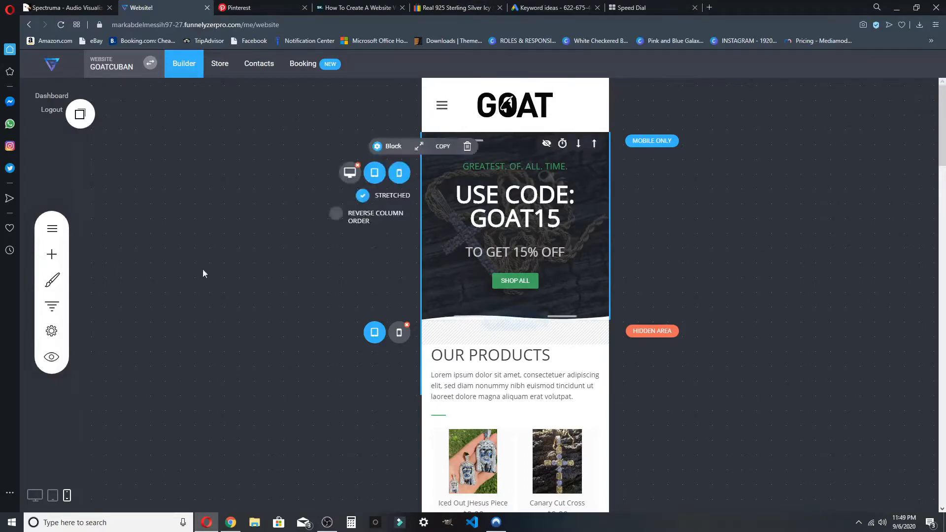
left_click(52, 357)
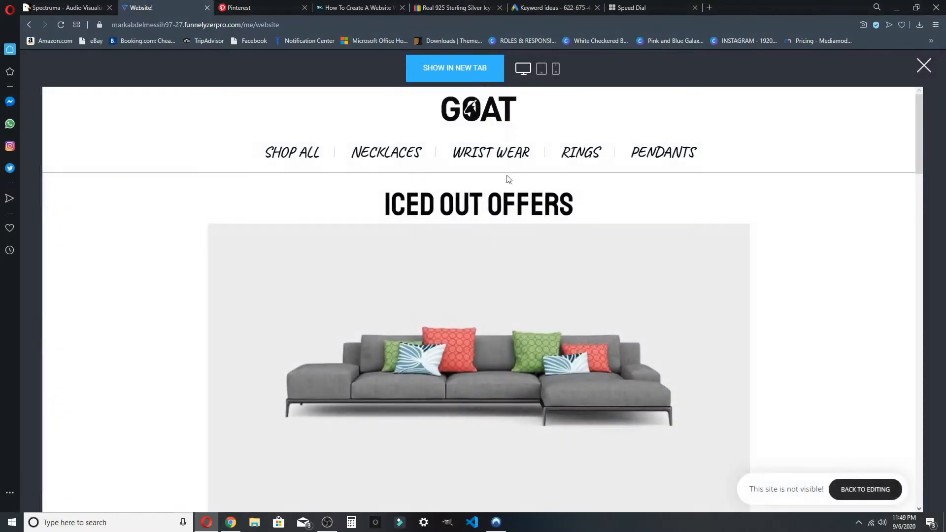
left_click(555, 68)
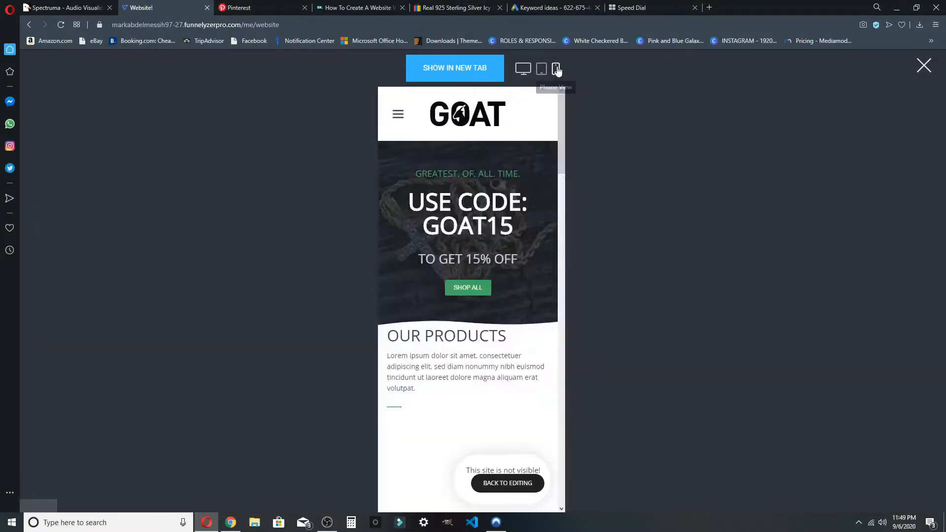
left_click(394, 117)
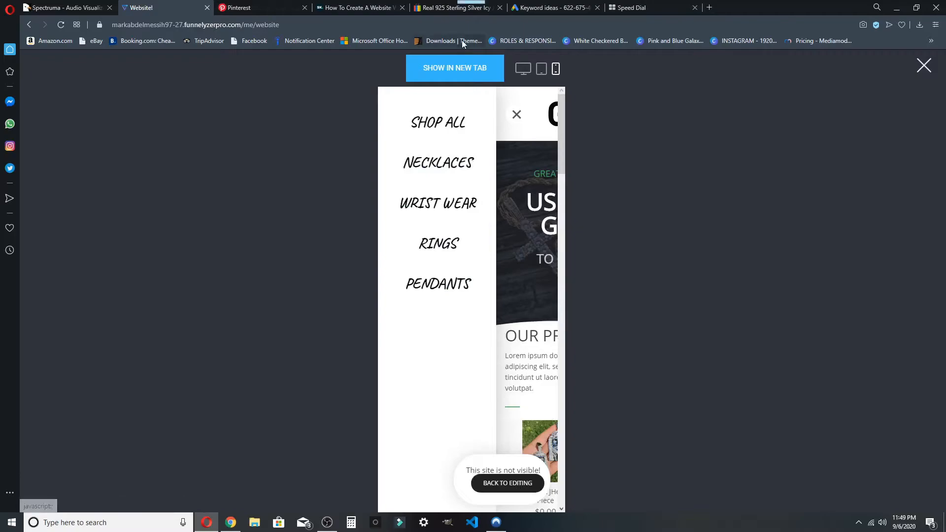
left_click(517, 115)
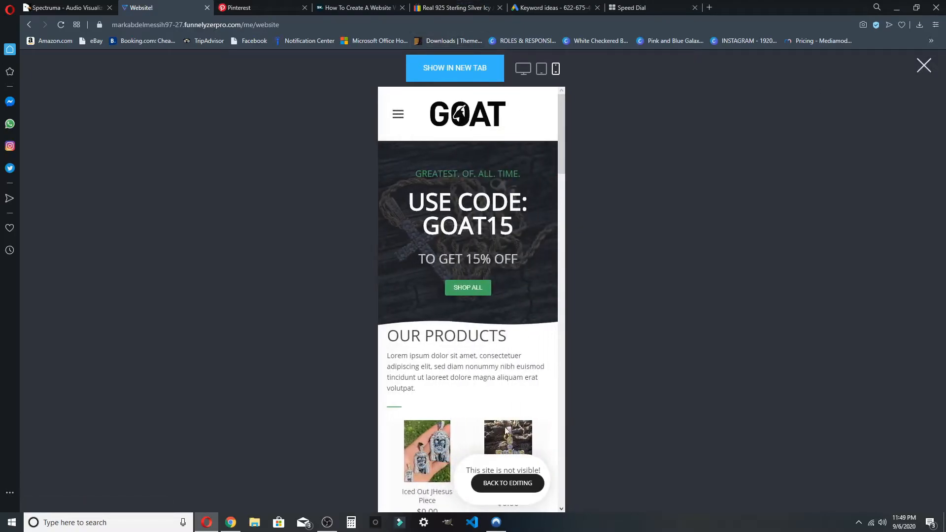
left_click(495, 485)
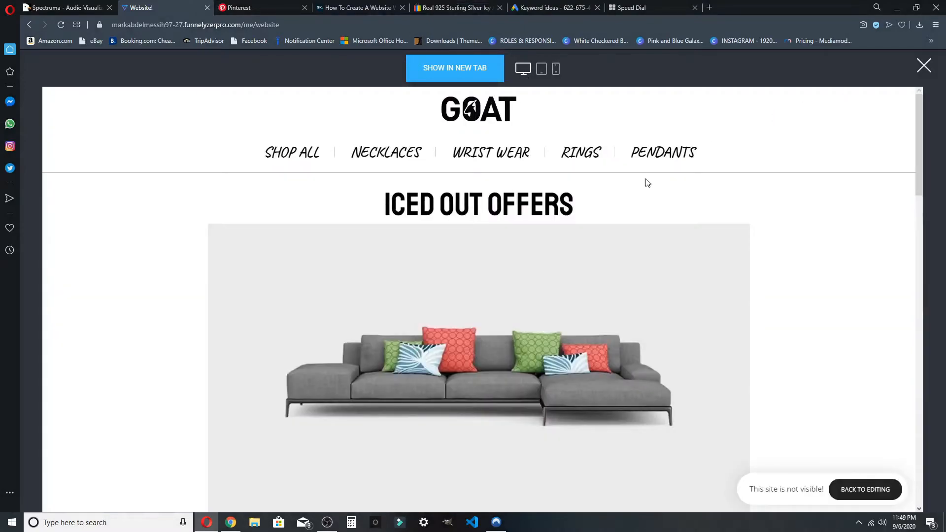
scroll(648, 183, "down", 3)
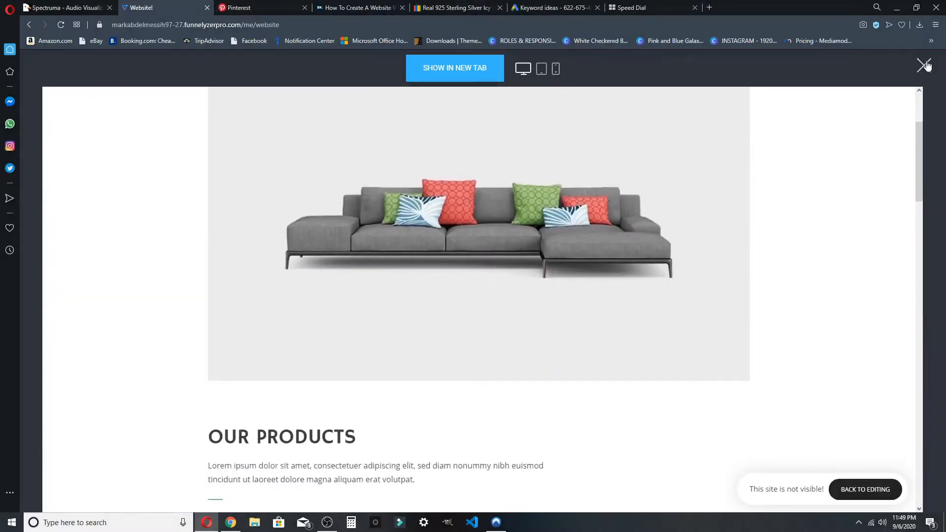
left_click(925, 66)
left_click(34, 499)
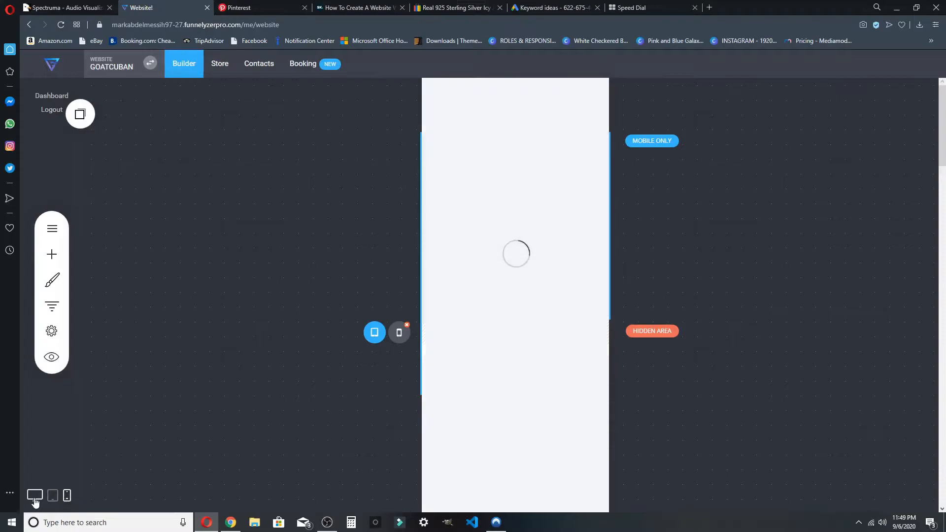
Start adding a block directly above the homepage footer and look through the Hero block templates.
scroll(495, 272, "down", 8)
scroll(495, 272, "up", 10)
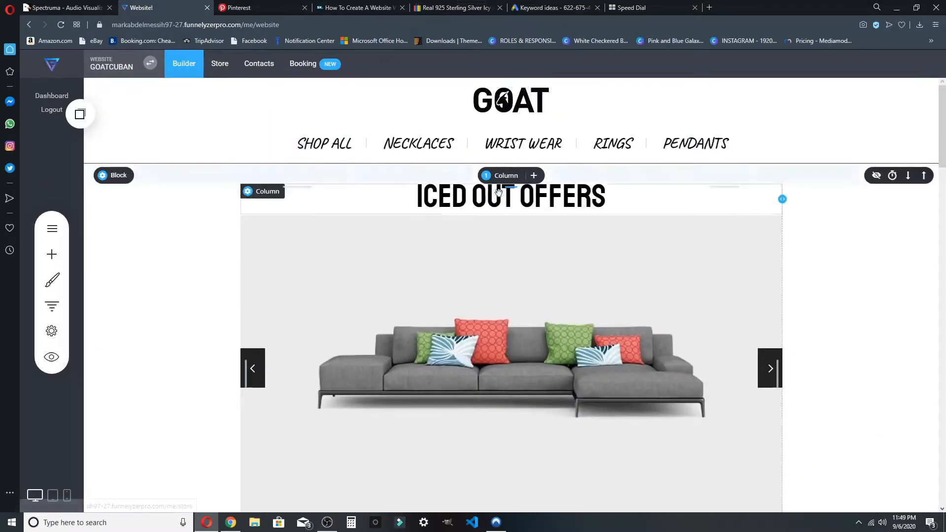
scroll(443, 217, "down", 10)
scroll(440, 225, "down", 10)
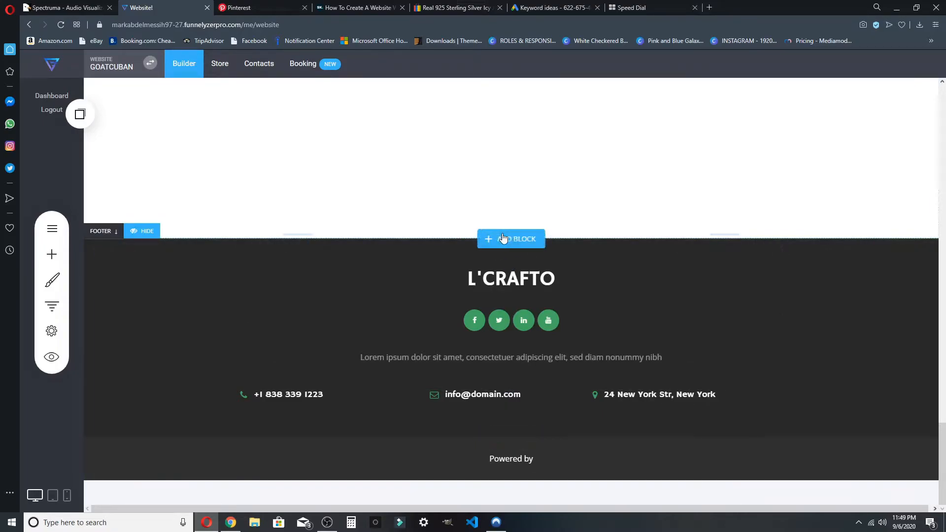
left_click(513, 239)
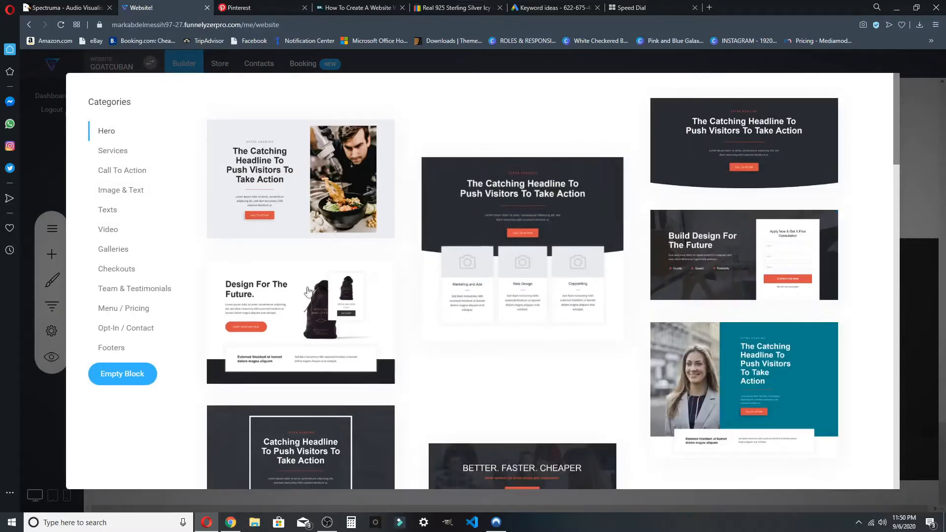
scroll(414, 202, "down", 10)
scroll(395, 207, "down", 7)
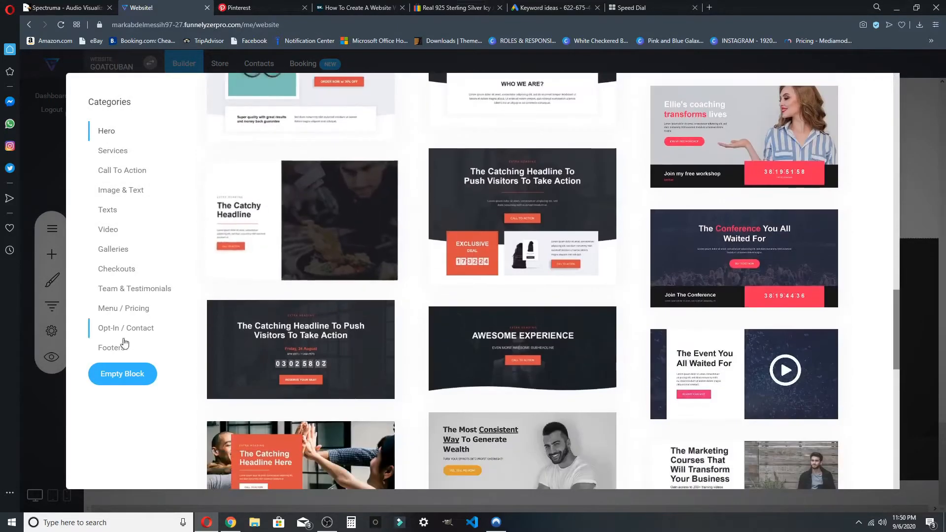
left_click(327, 522)
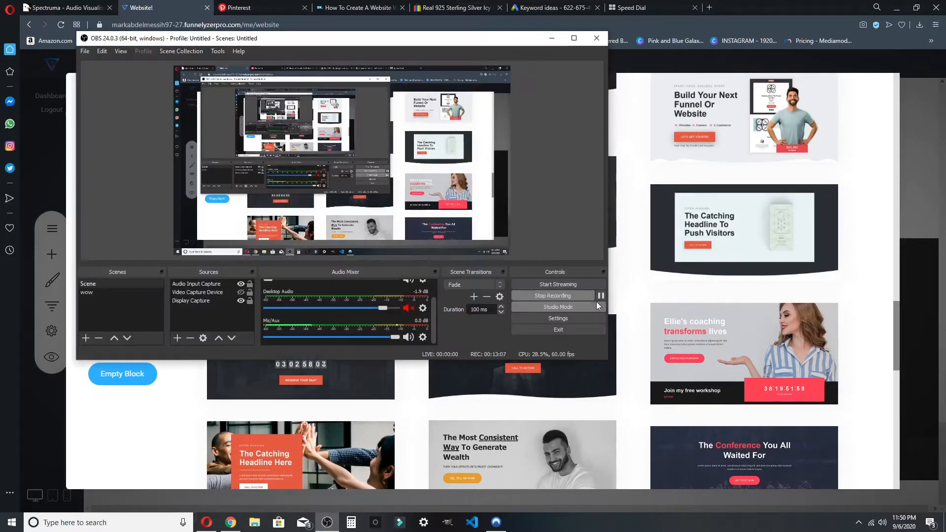
left_click(857, 240)
scroll(352, 272, "down", 5)
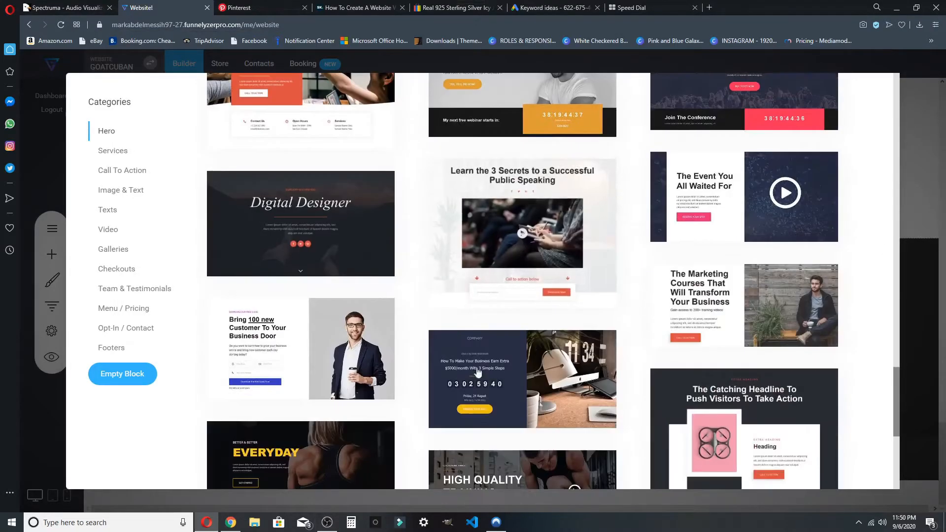
Insert the dark Footers template with the orange logo panel, three link columns and a copyright bar.
left_click(122, 350)
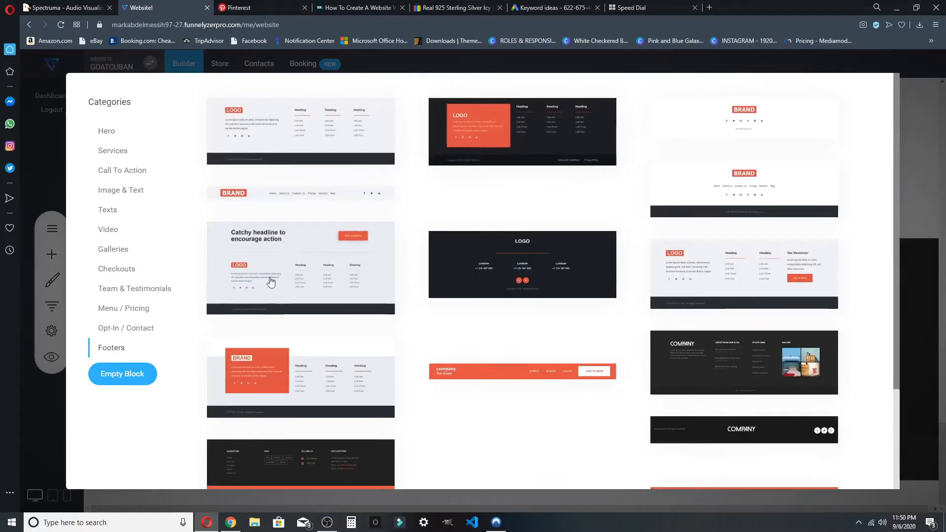
scroll(404, 335, "down", 2)
scroll(322, 148, "up", 2)
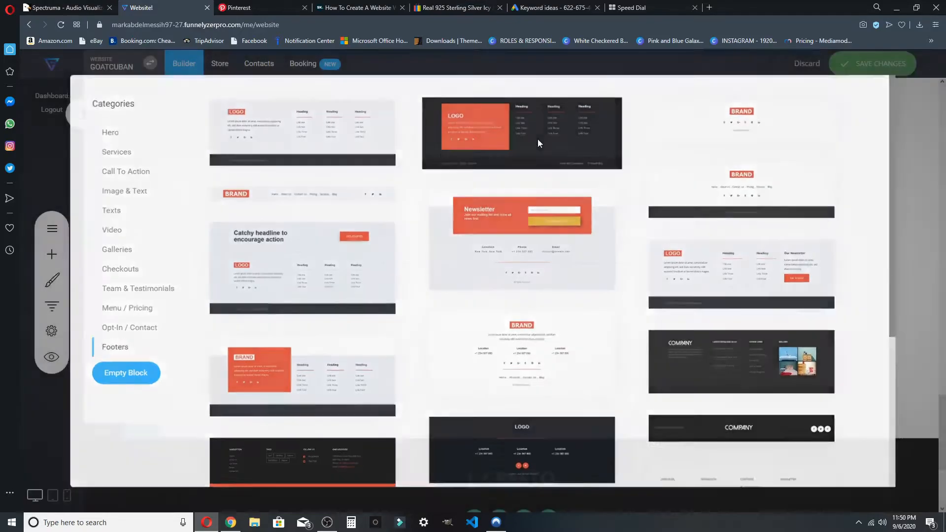
left_click(538, 140)
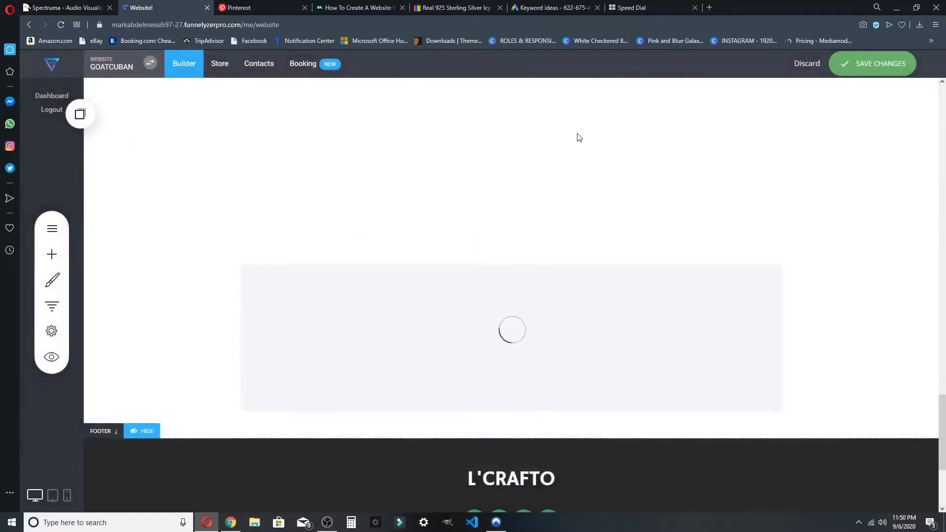
Move the new logo-and-links block down past the copyright bar and below the L'CRAFTO footer block.
scroll(193, 322, "down", 1)
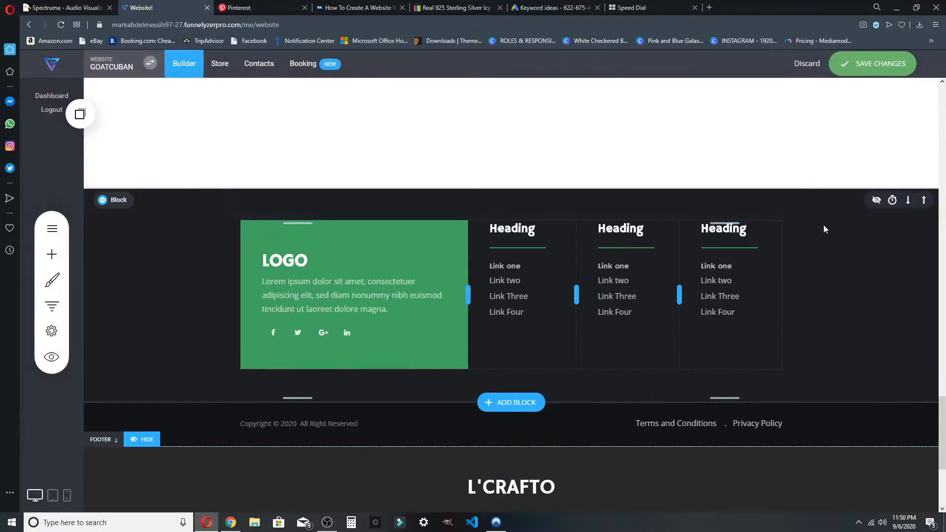
left_click(910, 201)
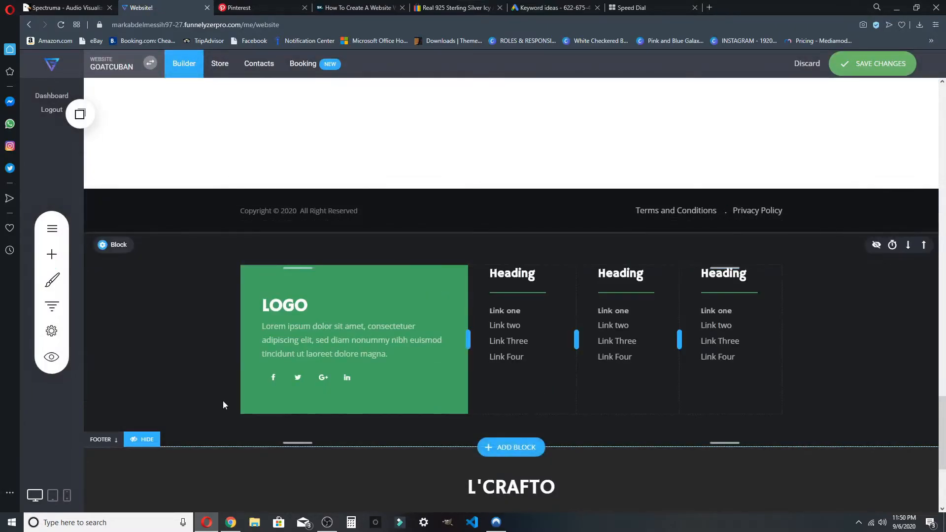
scroll(317, 501, "down", 4)
scroll(909, 164, "up", 3)
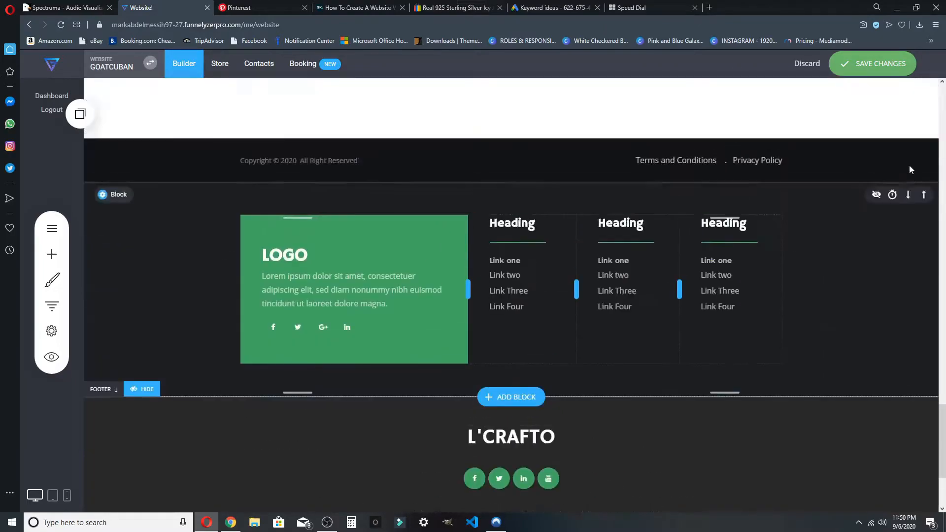
left_click(908, 198)
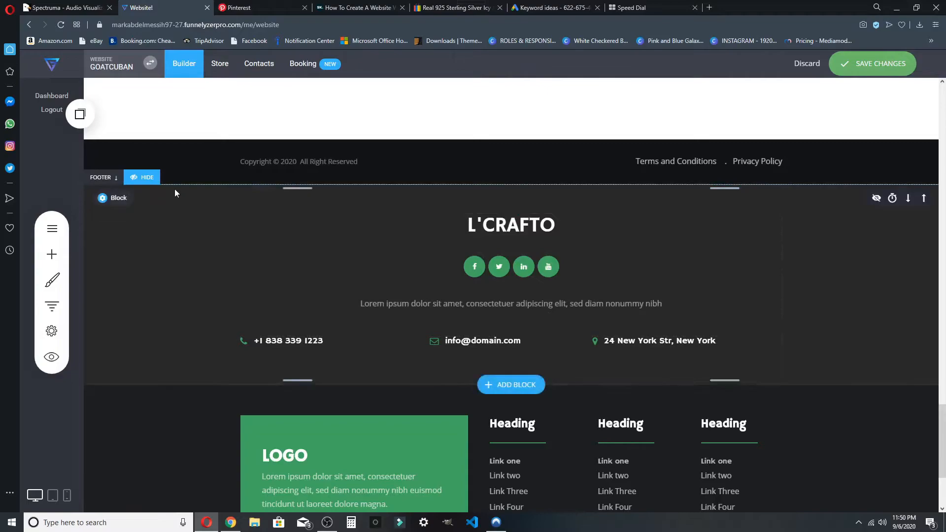
Delete the old L'CRAFTO contact block from the footer and confirm the deletion.
scroll(155, 249, "down", 3)
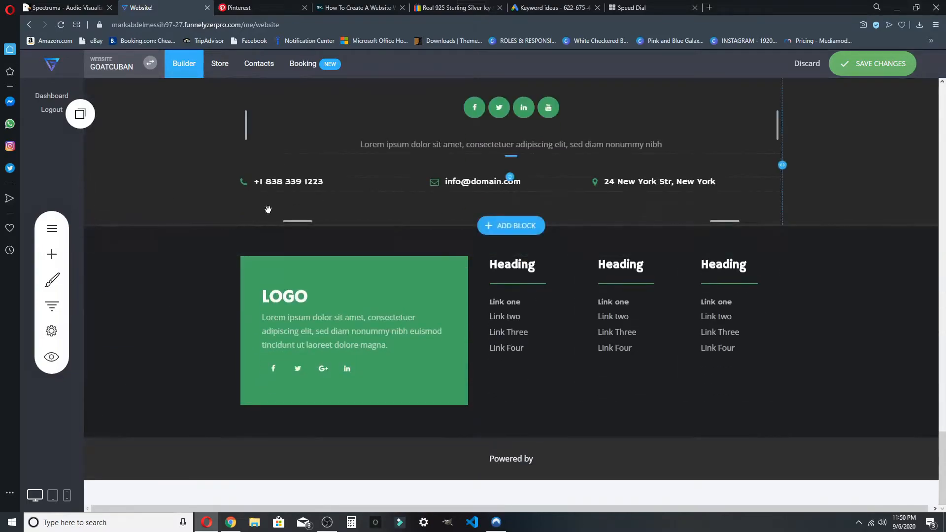
scroll(87, 239, "up", 3)
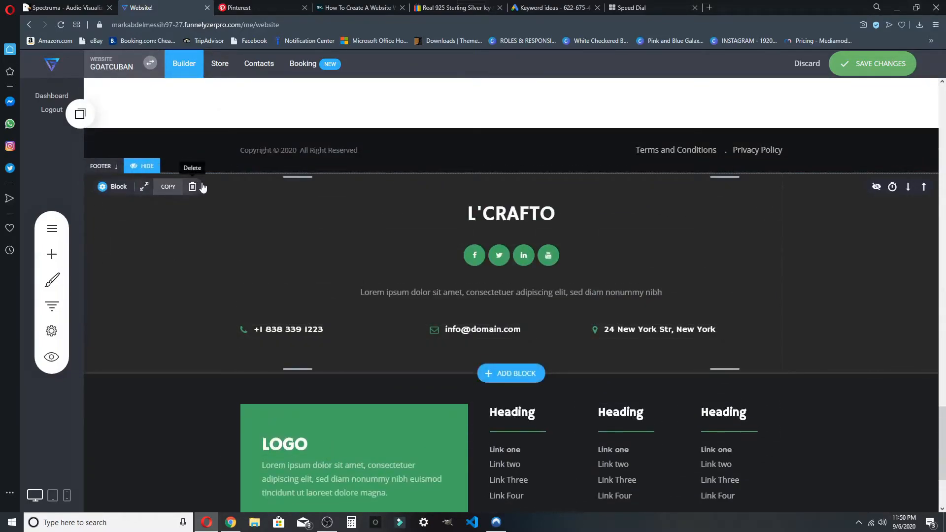
left_click(192, 187)
left_click(491, 269)
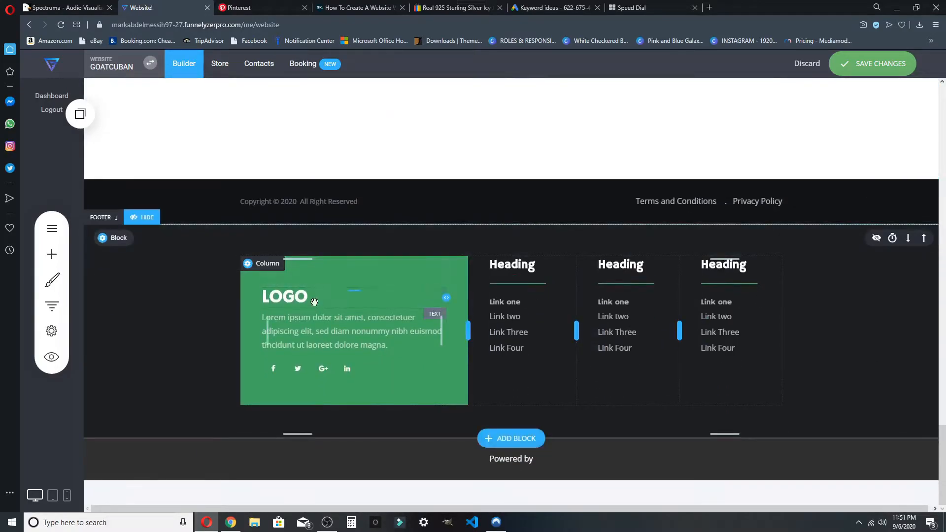
Make the green footer logo column's background transparent and delete its LOGO text.
left_click(251, 268)
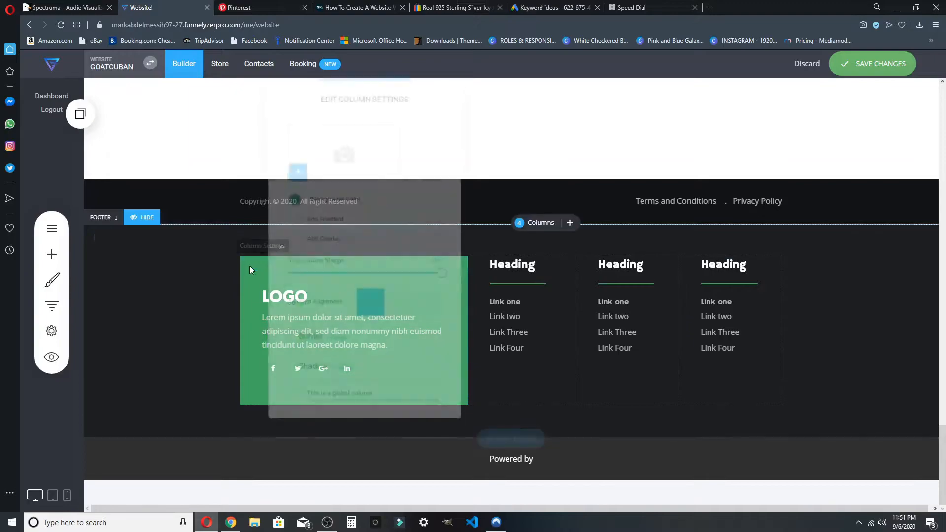
left_click(290, 196)
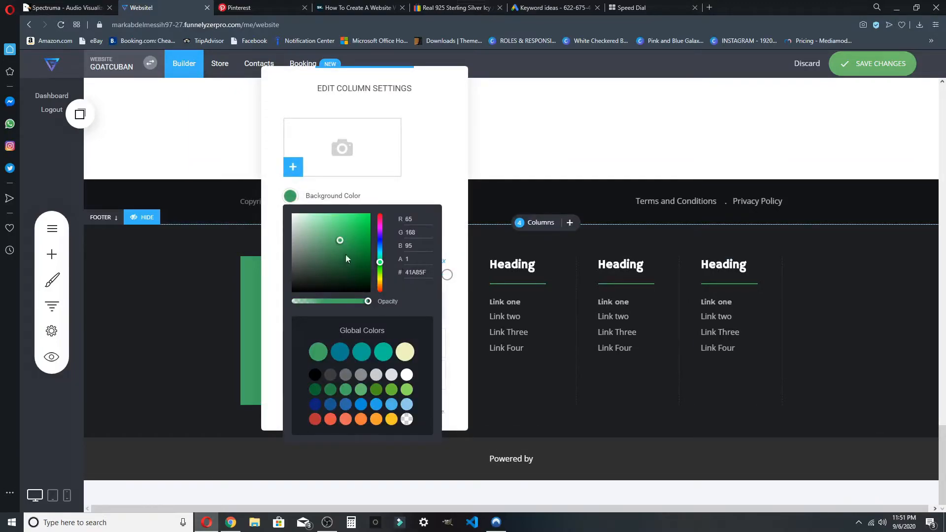
left_click(407, 420)
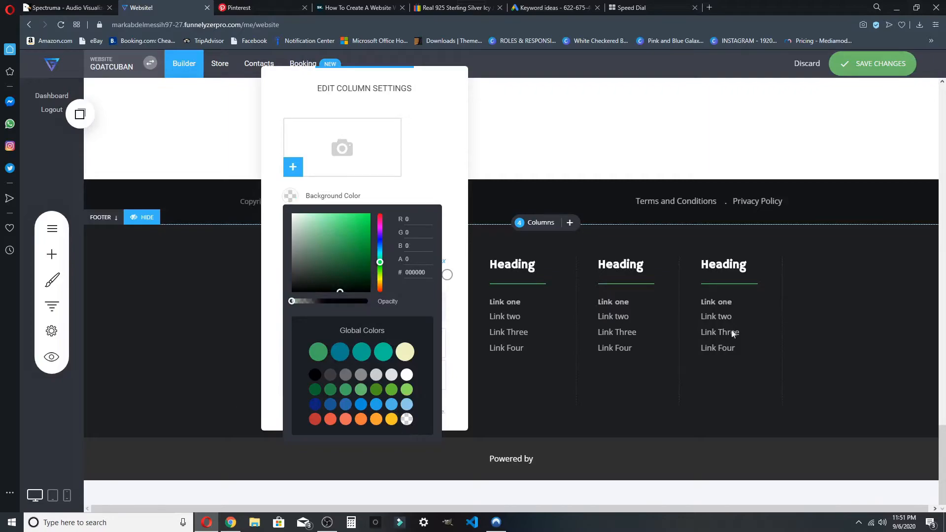
left_click(700, 328)
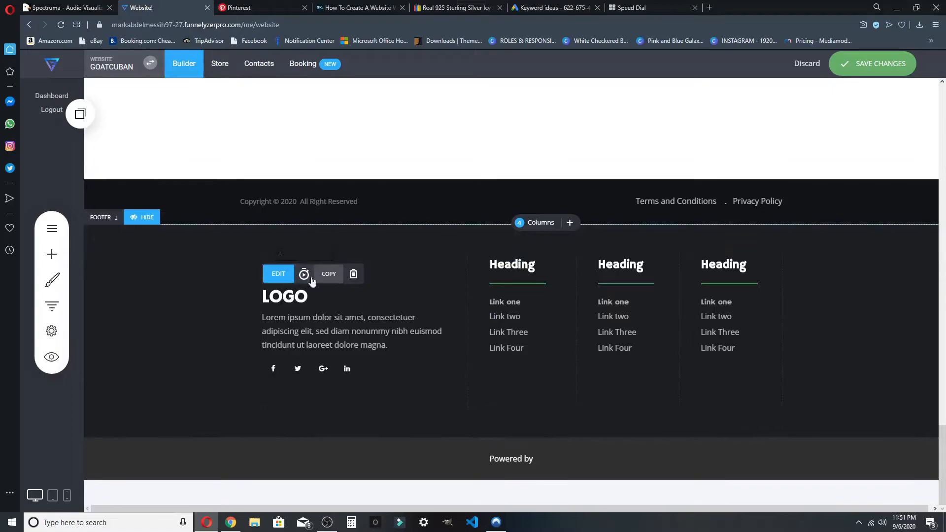
left_click(353, 273)
left_click(515, 270)
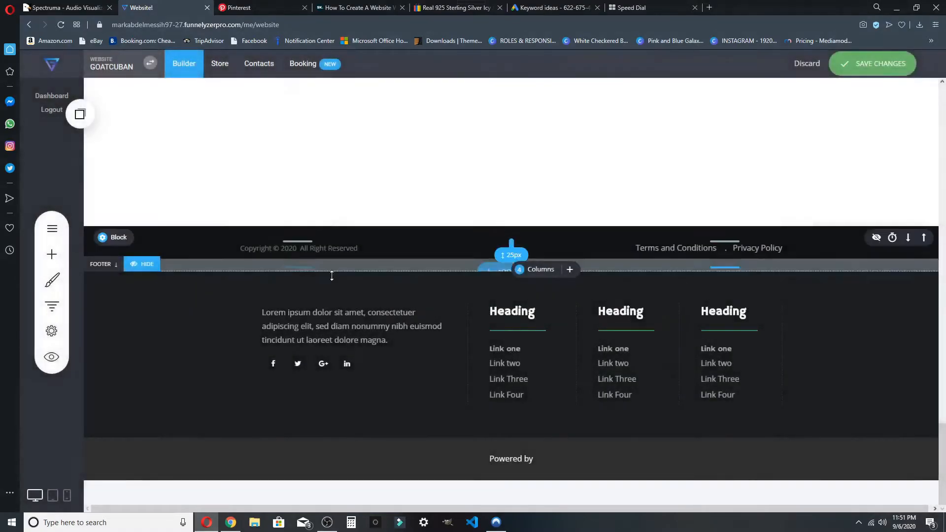
left_click(53, 255)
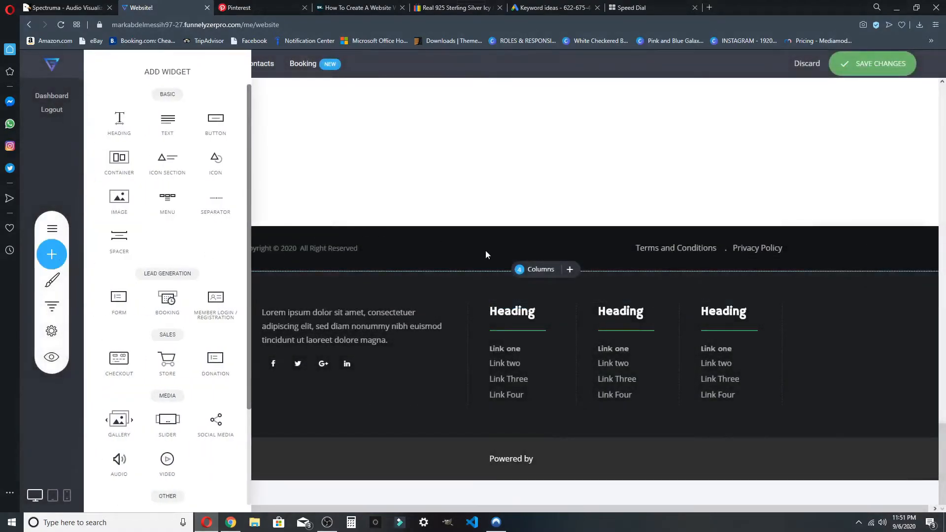
left_click(483, 223)
scroll(495, 245, "up", 15)
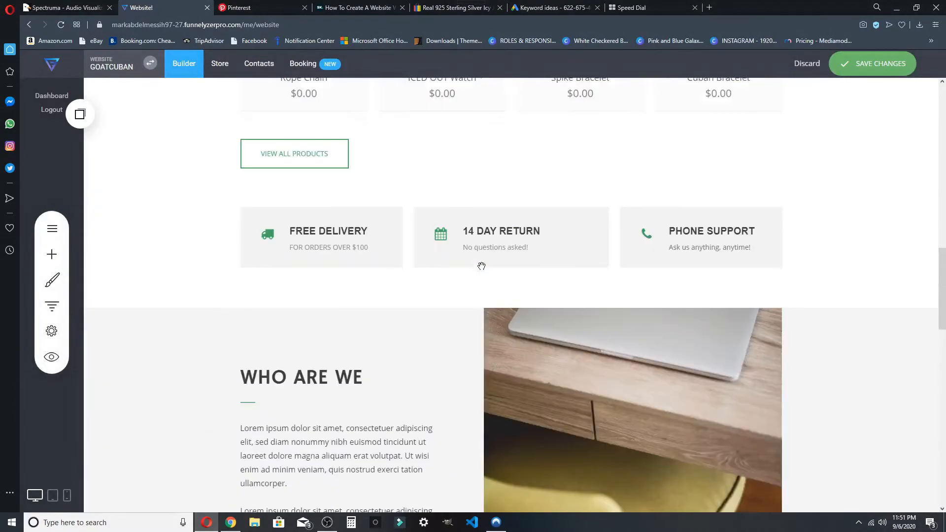
scroll(495, 245, "up", 10)
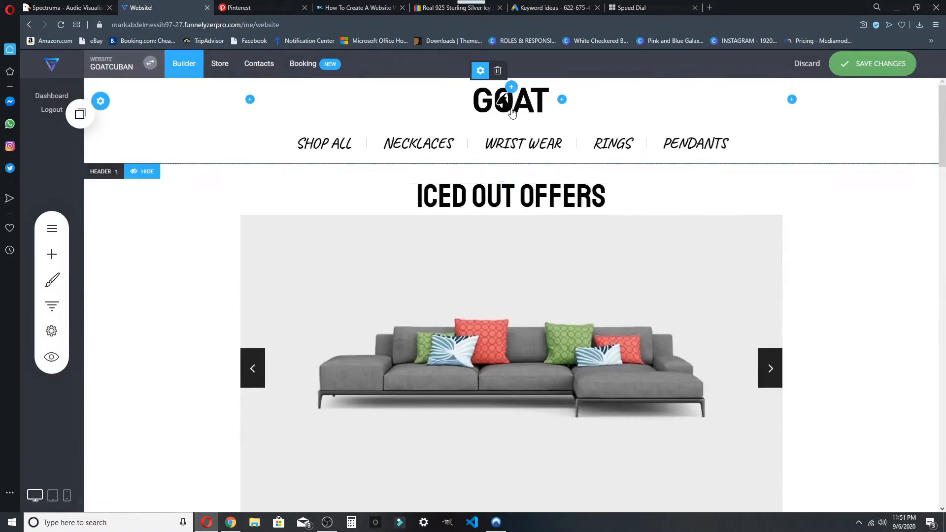
scroll(512, 113, "down", 15)
scroll(420, 305, "down", 2)
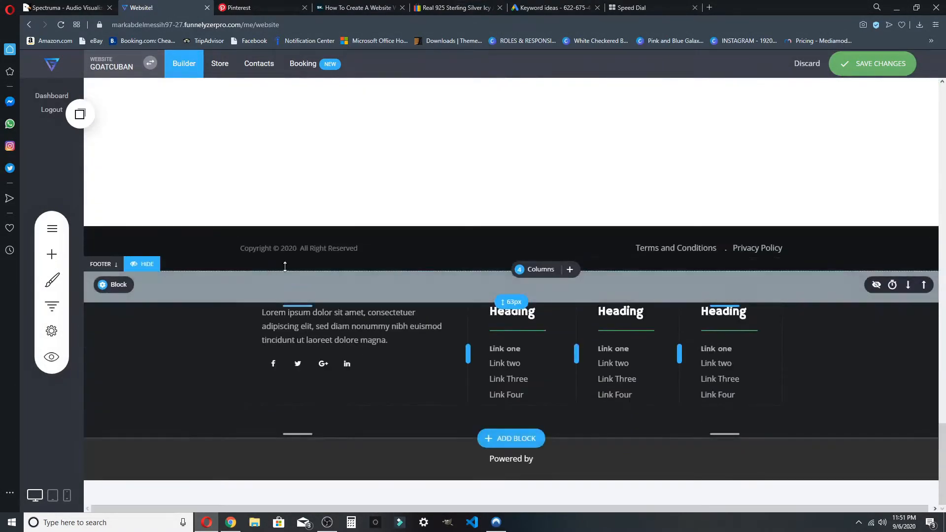
Add a Heading widget above the footer's Lorem ipsum paragraph with the text GOATCUBAN.COM.
left_click(52, 254)
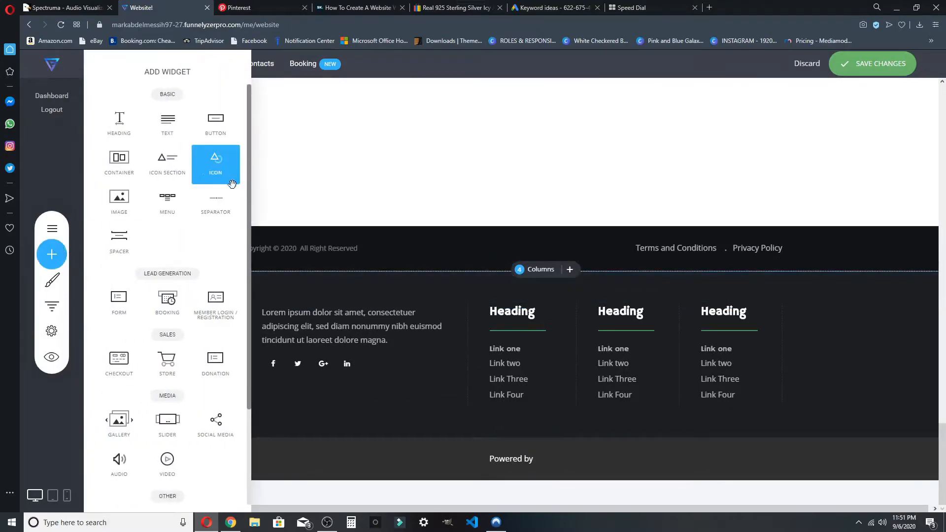
left_click_drag(129, 123, 244, 295)
left_click(278, 289)
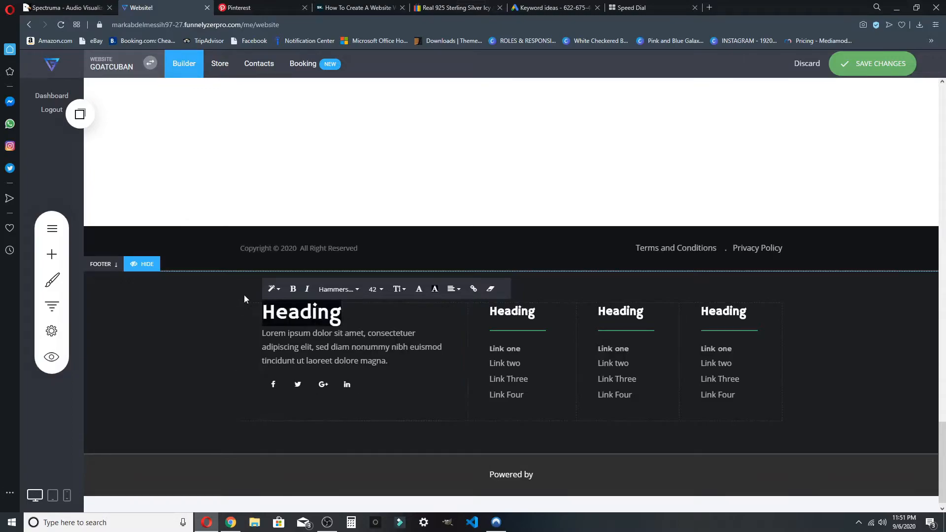
key("BackSpace")
type("GOATCUBAN.COM")
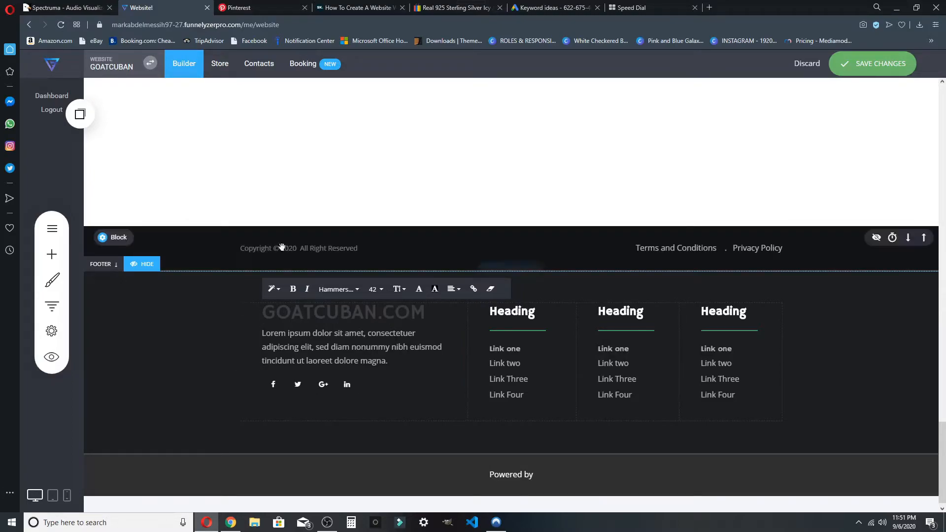
left_click(766, 279)
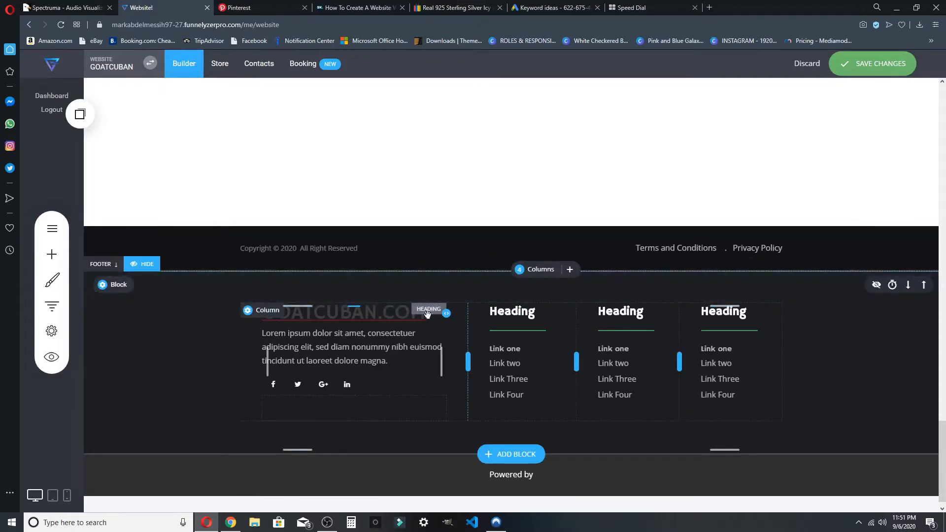
Delete the Lorem ipsum paragraph under the GOATCUBAN.COM heading and remove the left inner spacing of that footer column.
left_click(393, 318)
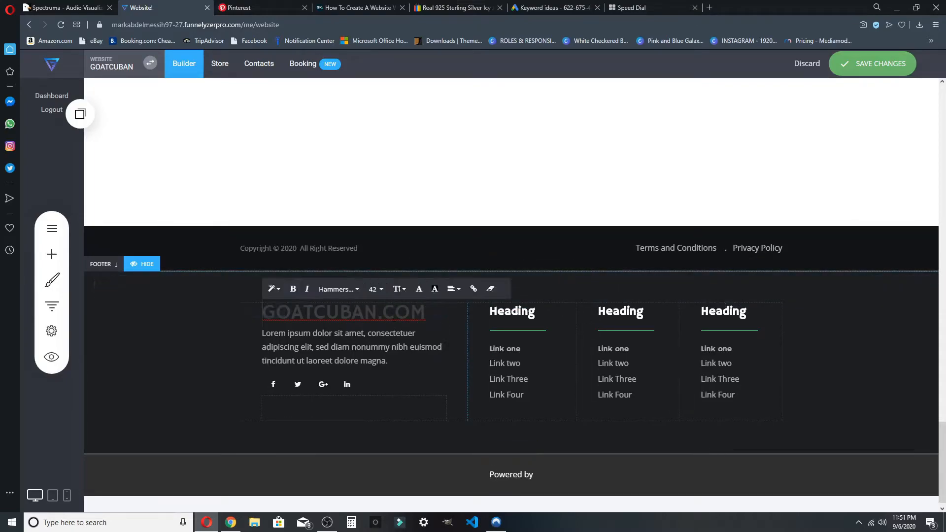
left_click(330, 341)
left_click_drag(389, 362, 229, 337)
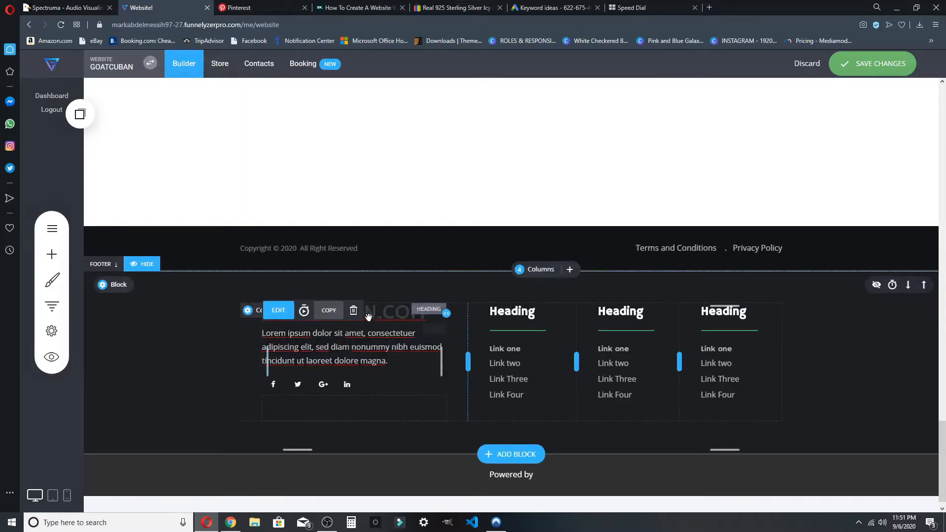
left_click(353, 310)
left_click(516, 269)
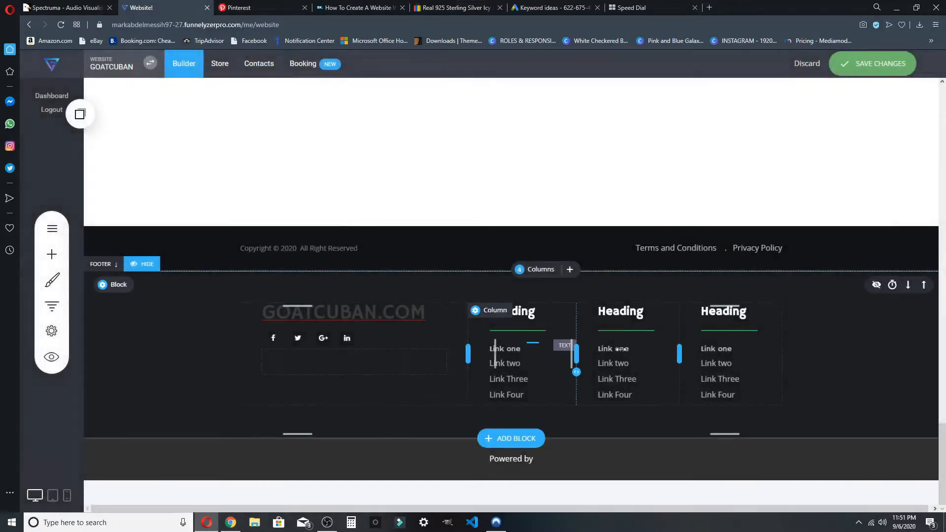
left_click_drag(256, 341, 188, 336)
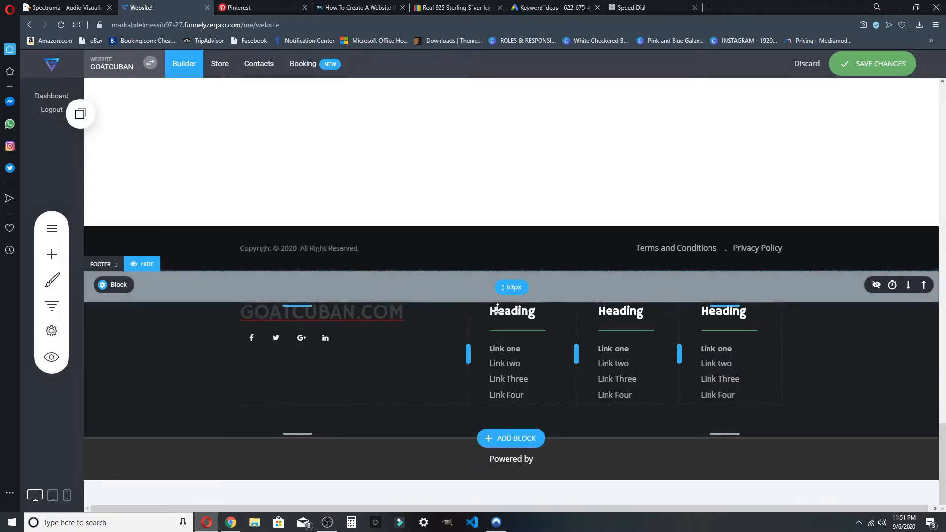
Rename the heading of the footer's first link column to SHOP.
left_click(518, 269)
left_click(473, 308)
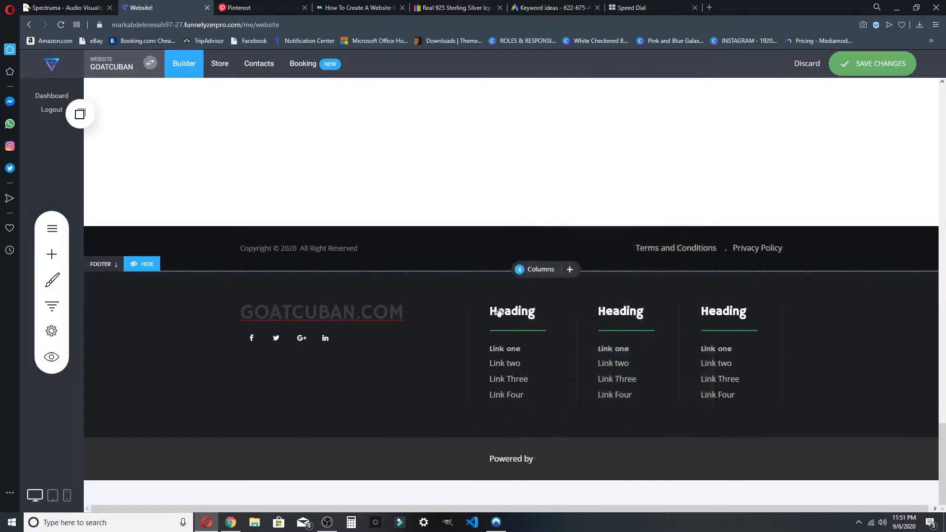
left_click(537, 313)
left_click_drag(500, 319, 474, 314)
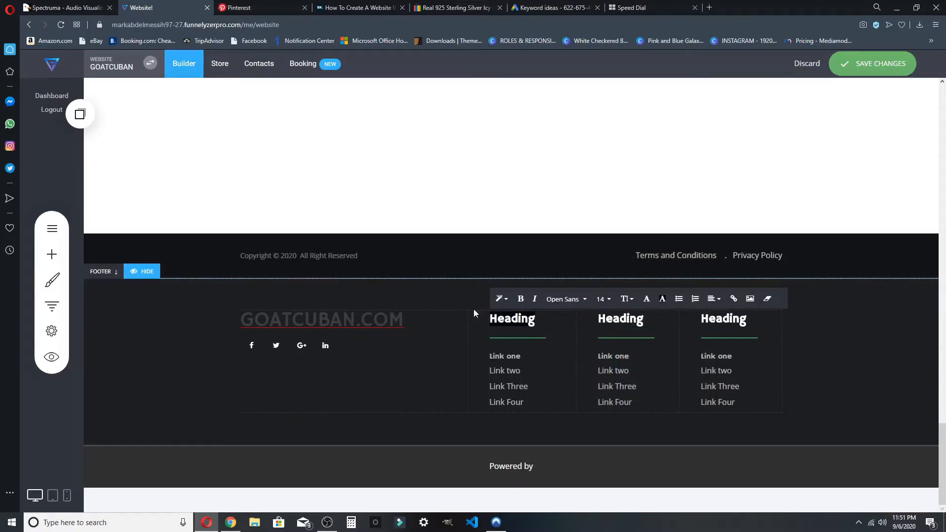
type("SHOP")
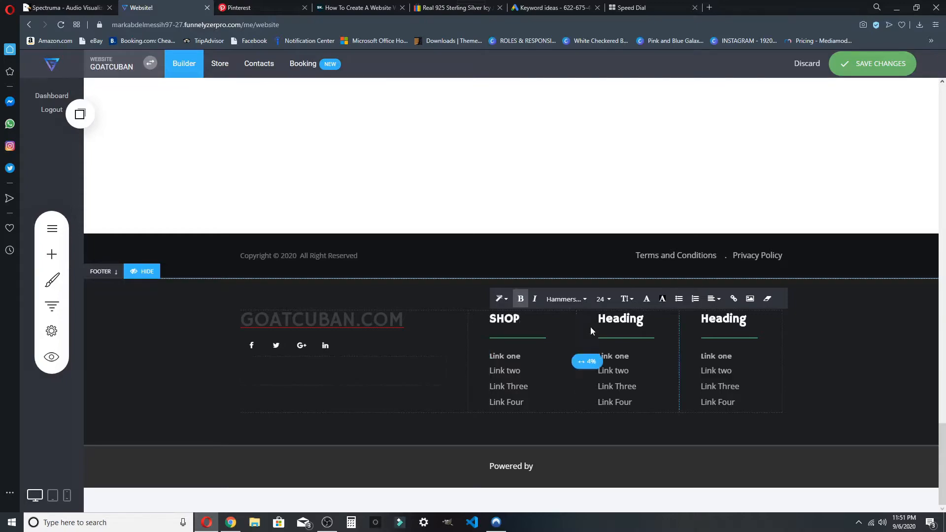
Rename the second and third footer link column headings to EXTRA and OTHER, and save the website changes.
left_click(587, 335)
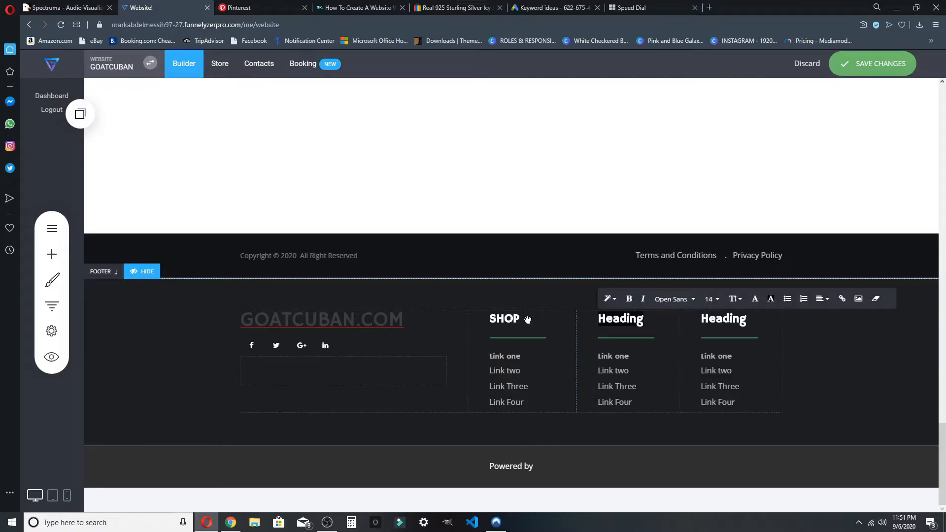
key("BackSpace")
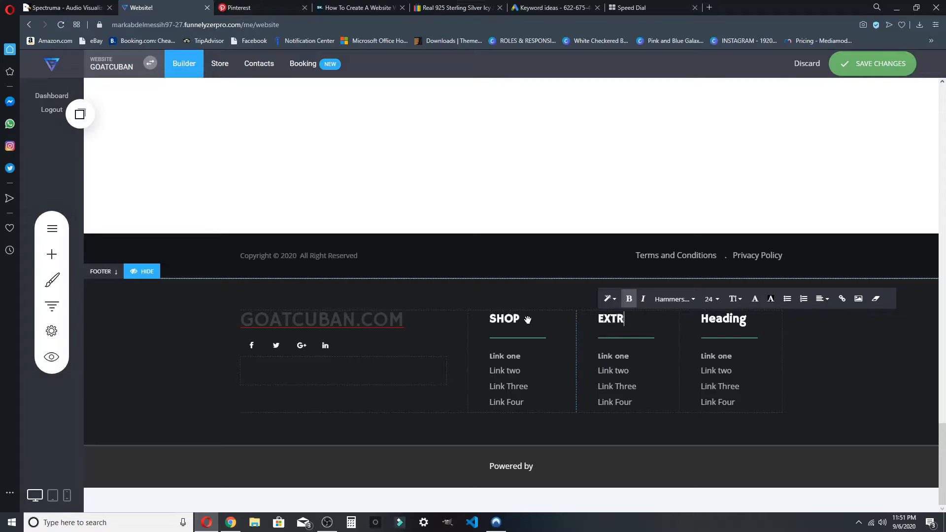
left_click(723, 320)
double_click(722, 319)
key("BackSpace")
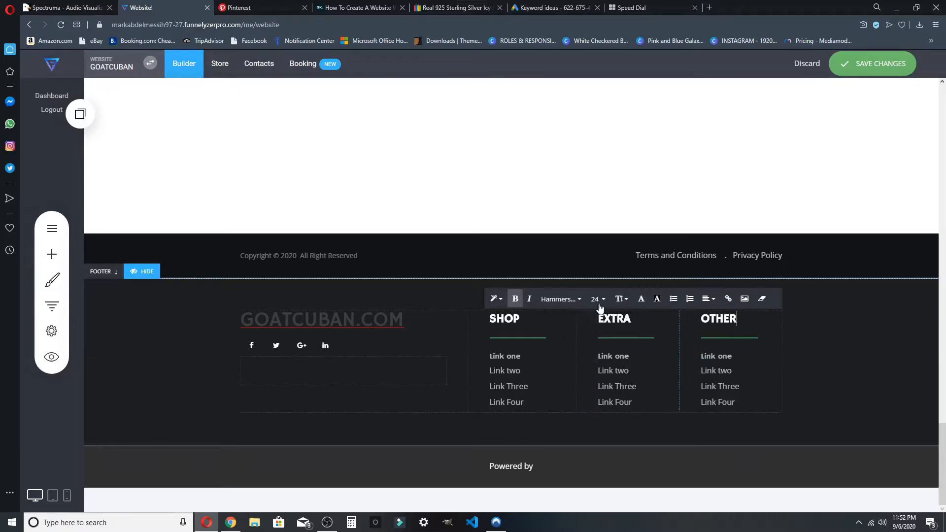
left_click(866, 65)
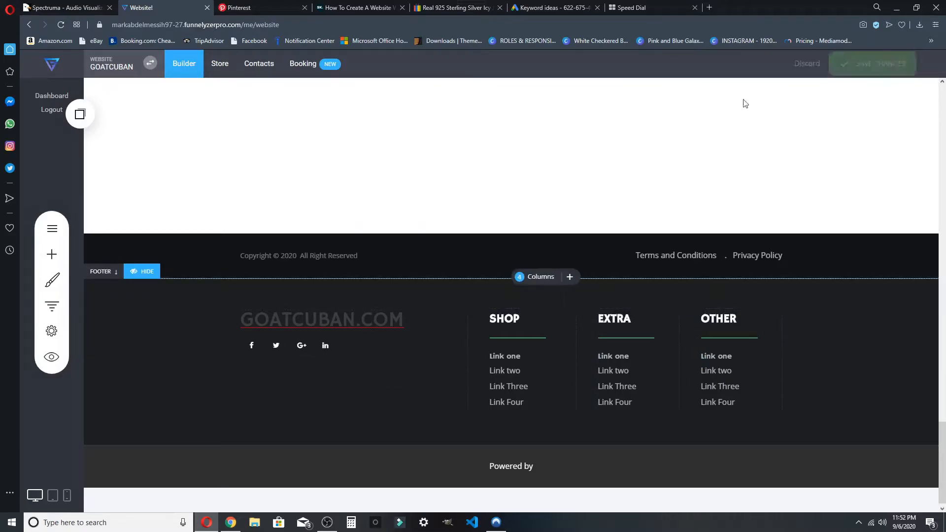
Delete the placeholder links text under the EXTRA footer heading and confirm the deletion.
left_click(620, 363)
left_click(624, 370)
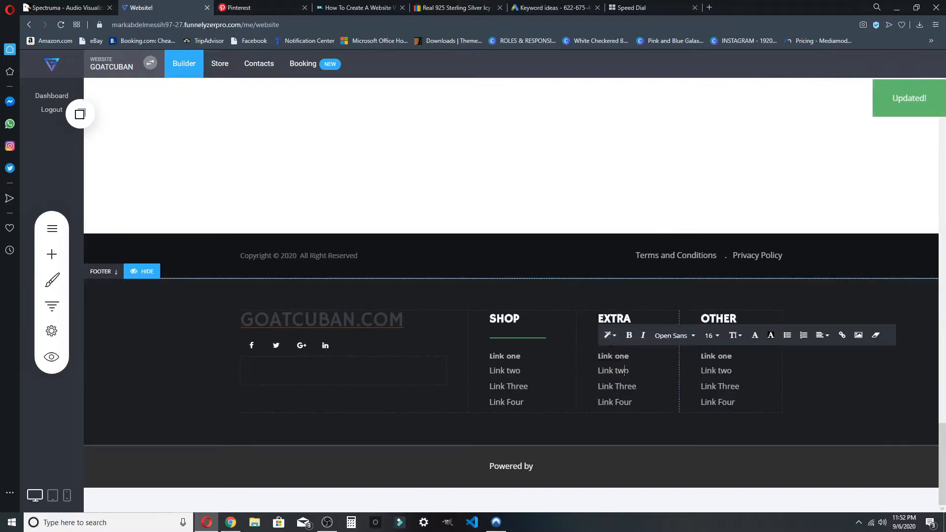
left_click(620, 358)
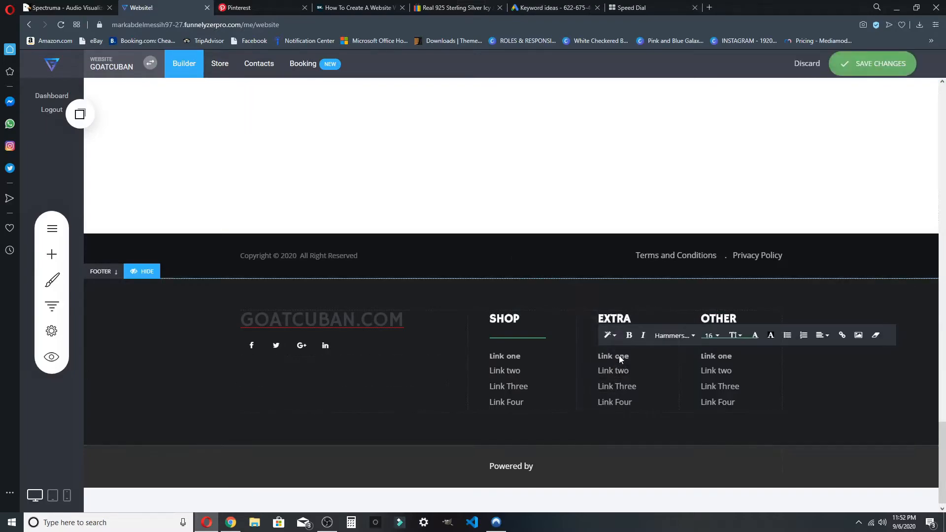
mouse_move(631, 375)
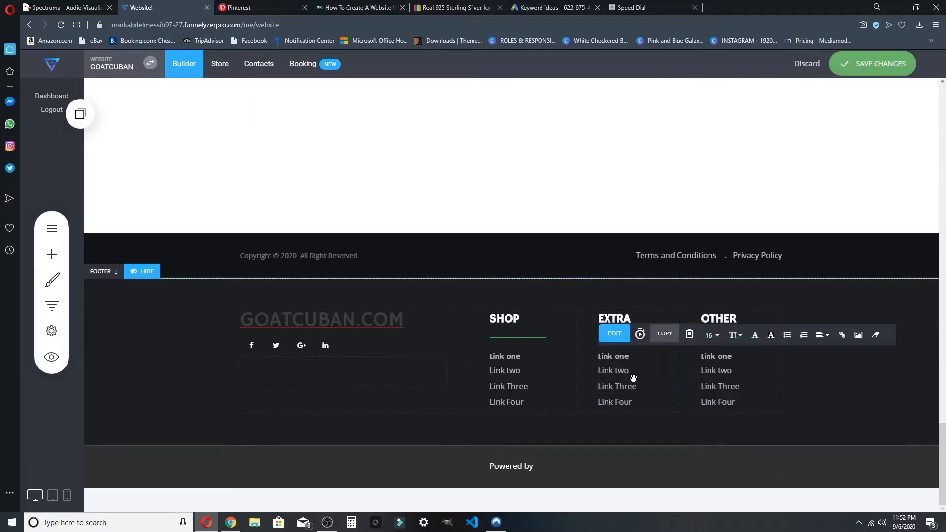
left_click(690, 334)
left_click(516, 268)
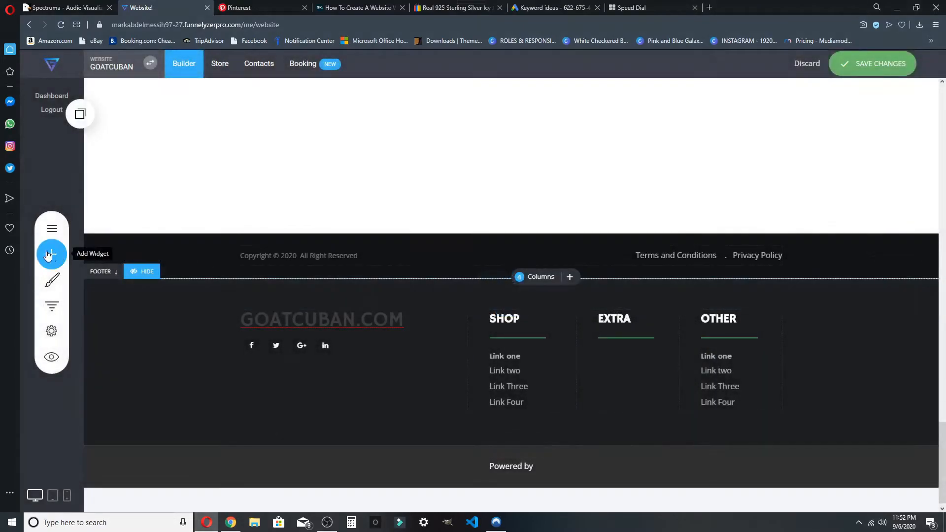
Place a Menu widget under the EXTRA footer heading and add a menu item linking to the News page group.
left_click(52, 255)
left_click_drag(167, 202, 656, 372)
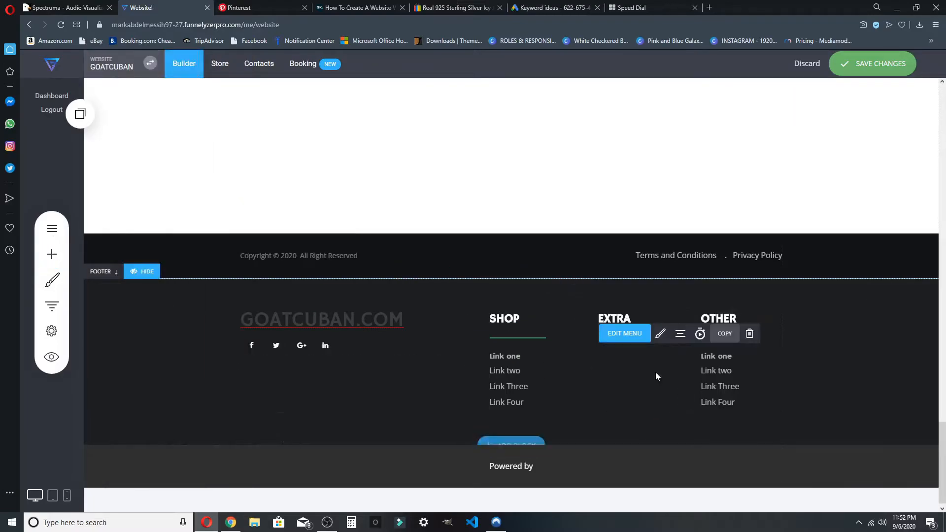
left_click(789, 338)
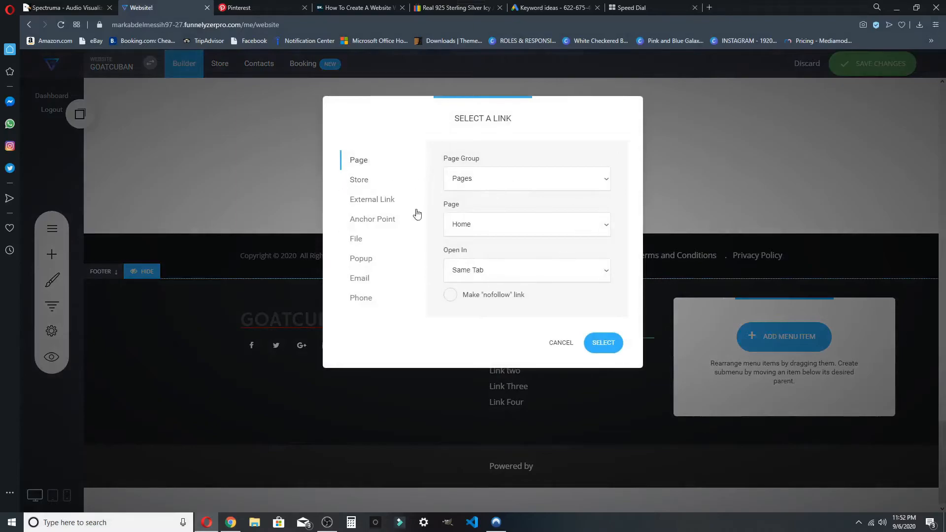
left_click_drag(536, 127, 399, 150)
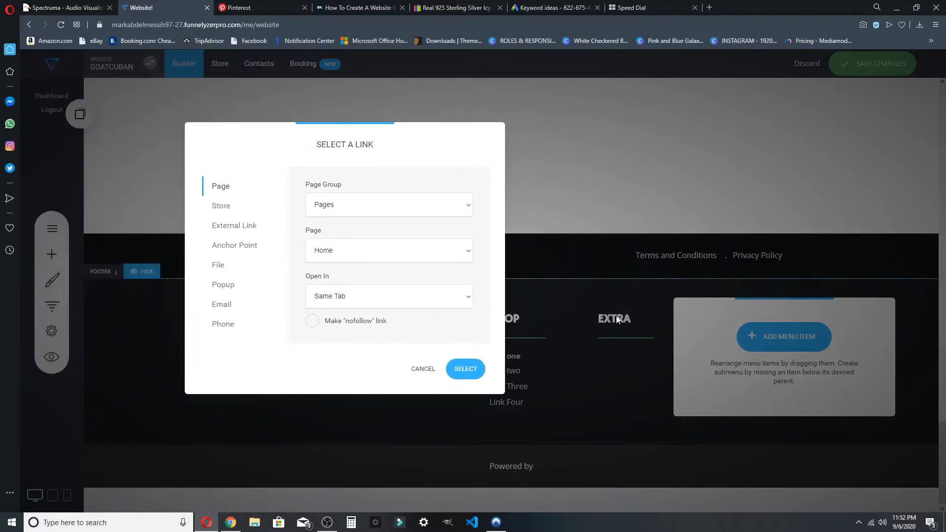
left_click(352, 210)
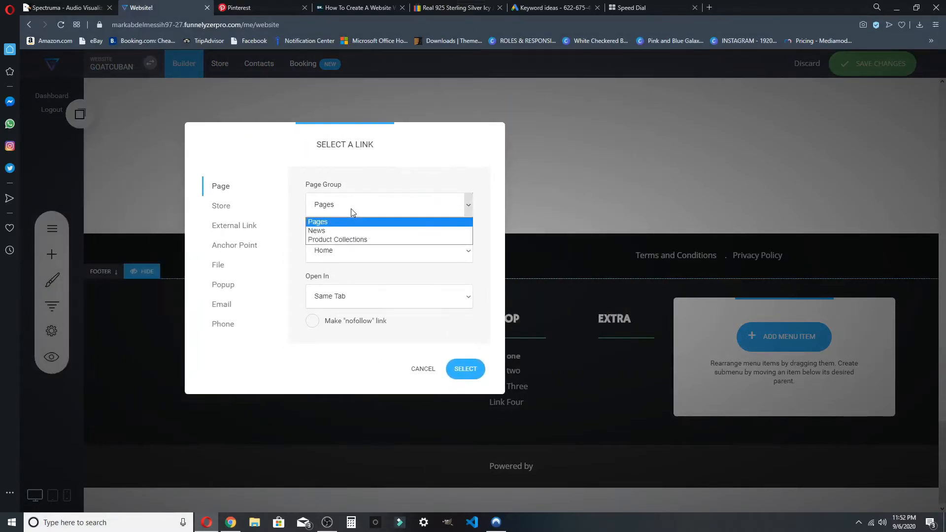
left_click(328, 231)
left_click(465, 369)
Add a menu item linking to the Contact us page to the menu under the EXTRA footer heading.
left_click(784, 337)
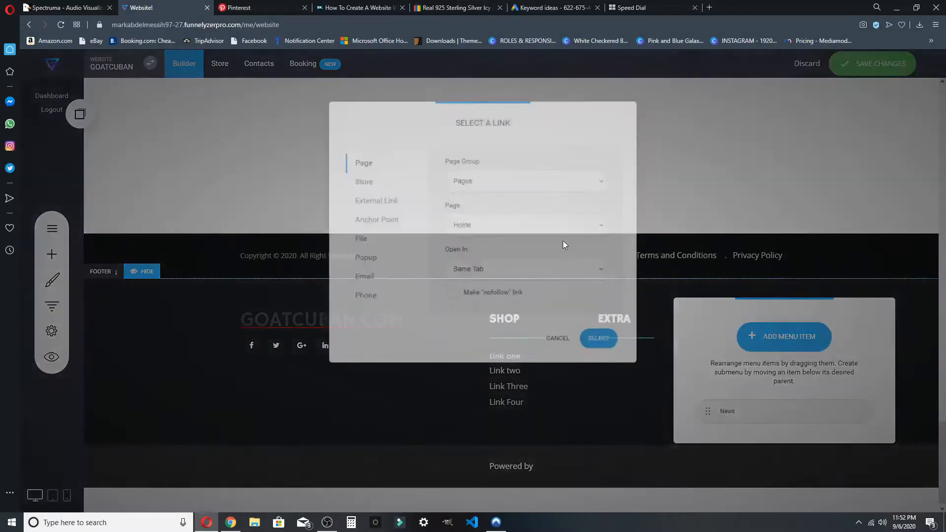
left_click(524, 228)
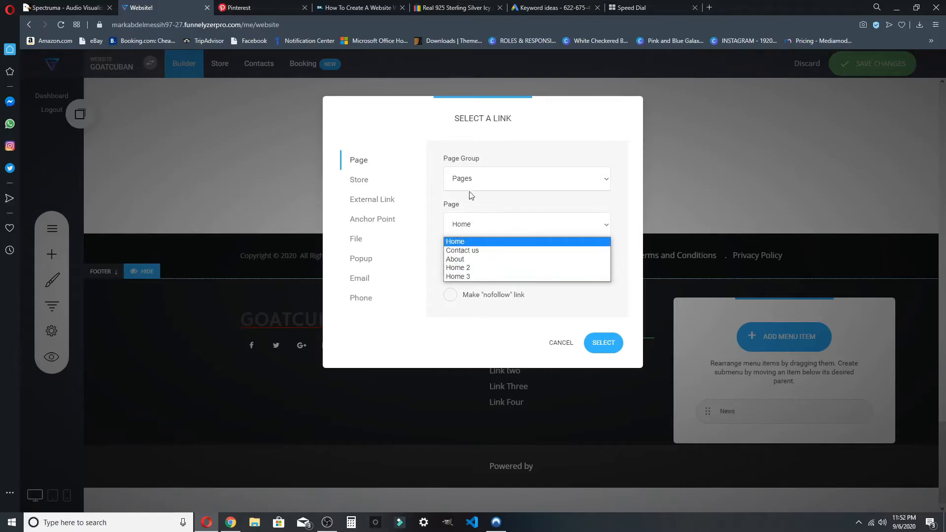
left_click(454, 180)
left_click(458, 179)
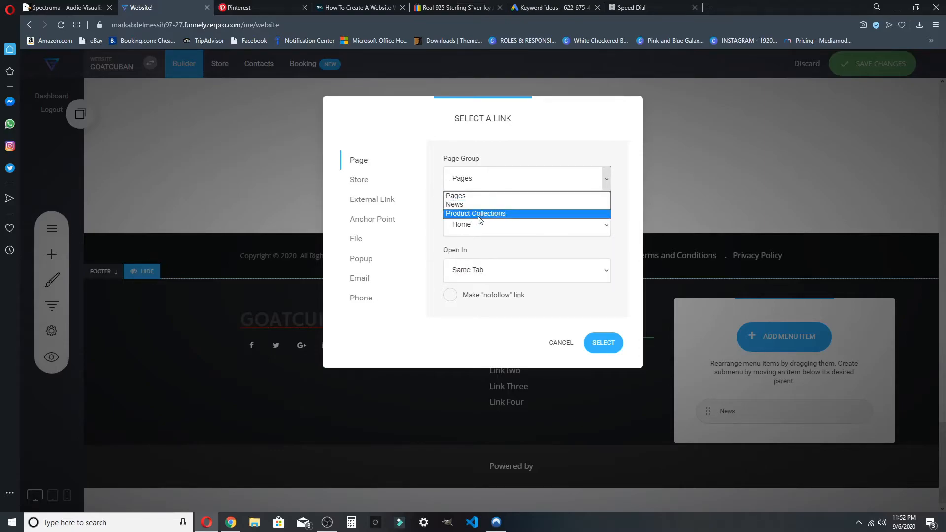
left_click(463, 198)
left_click(522, 227)
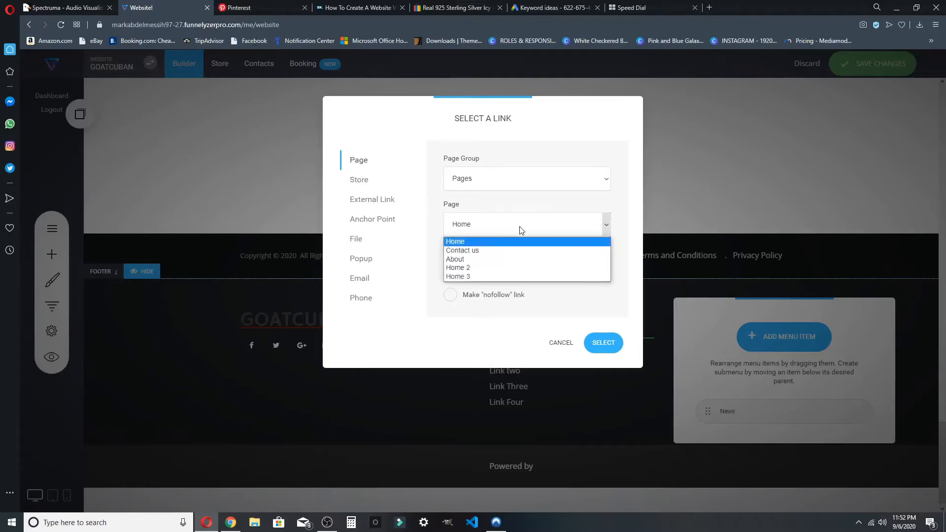
left_click(474, 251)
left_click(604, 343)
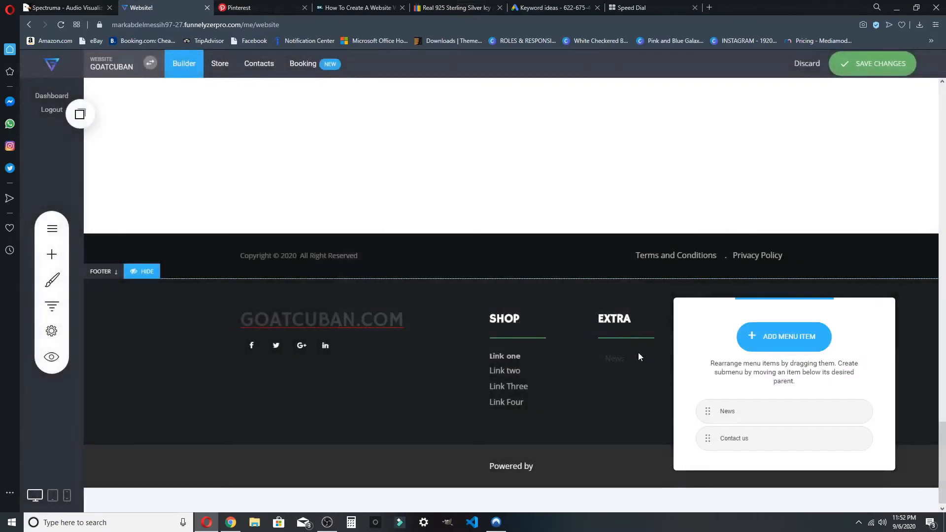
Add an About page item to the EXTRA footer menu and save the website changes.
left_click(769, 335)
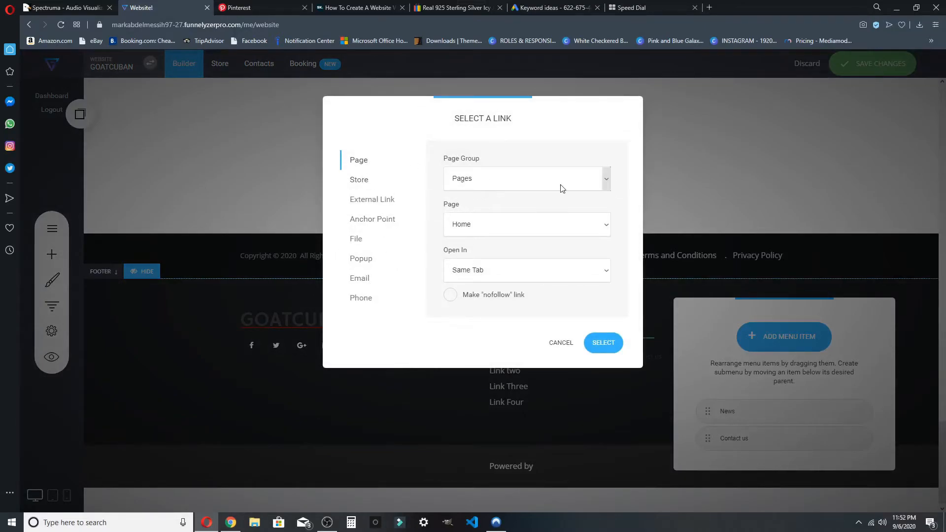
left_click(546, 224)
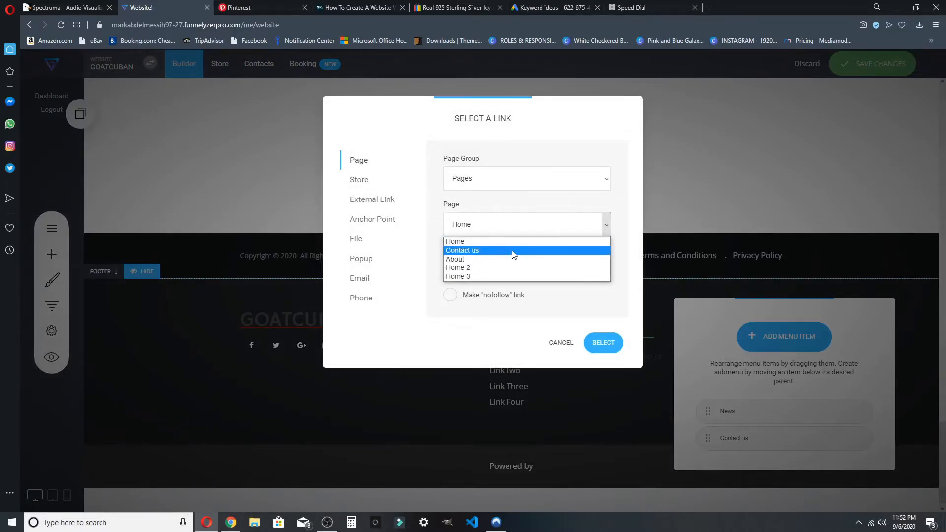
left_click(500, 260)
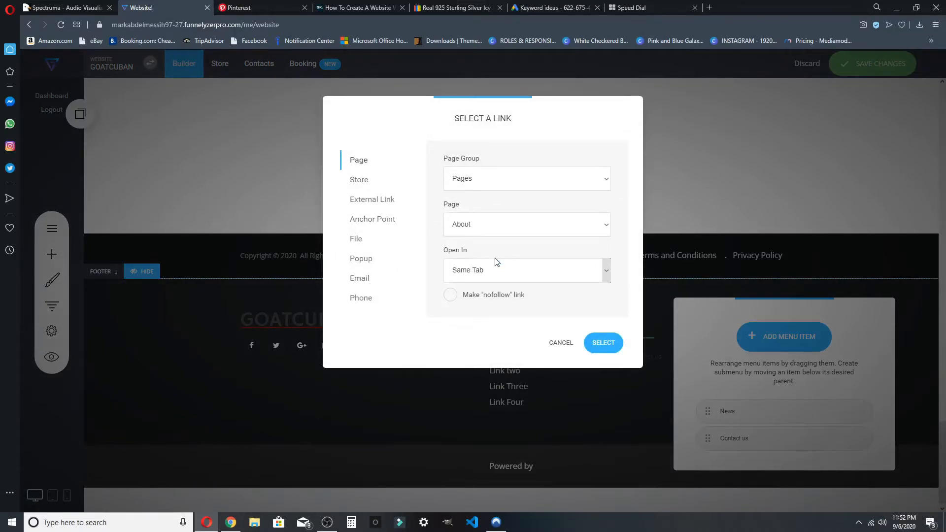
left_click(605, 342)
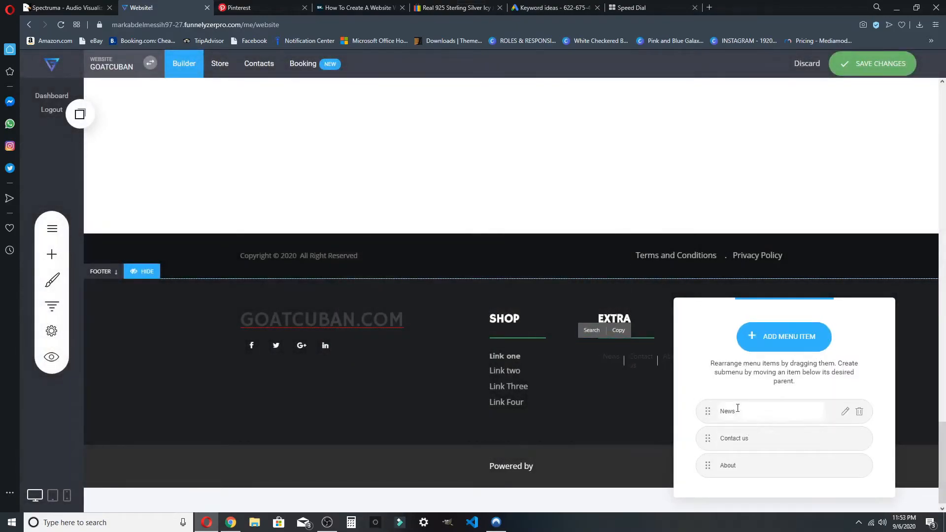
left_click_drag(854, 317, 640, 181)
left_click(729, 195)
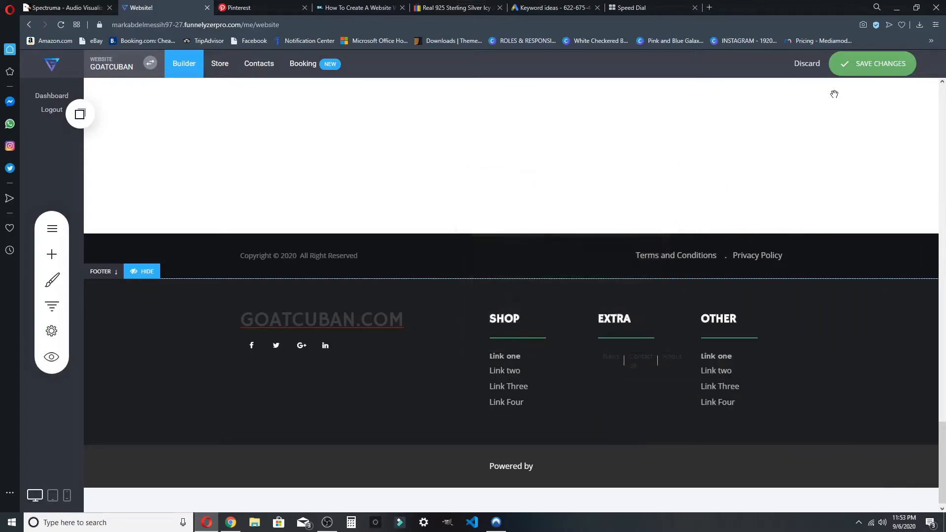
left_click(862, 63)
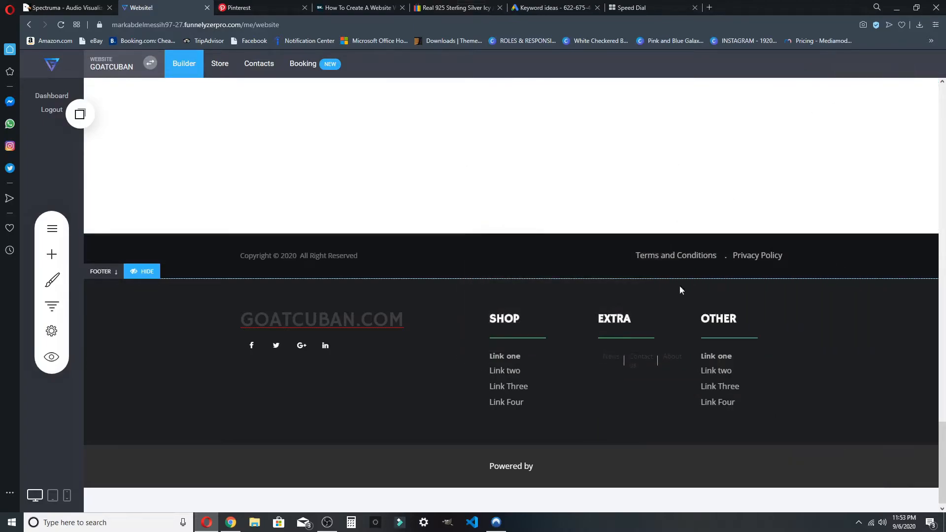
Set the text color of the menu under the EXTRA footer heading to white (#FFFFFF).
left_click(649, 375)
left_click(773, 416)
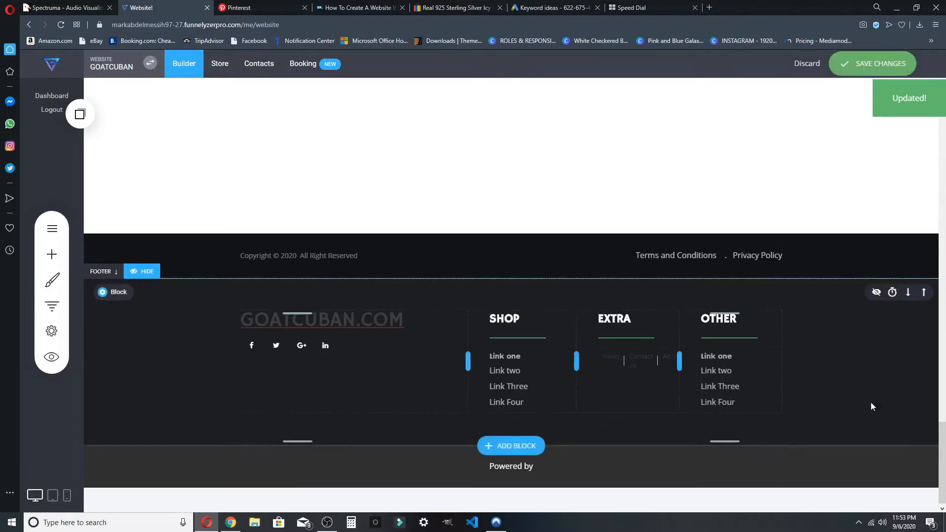
left_click(641, 359)
left_click(661, 334)
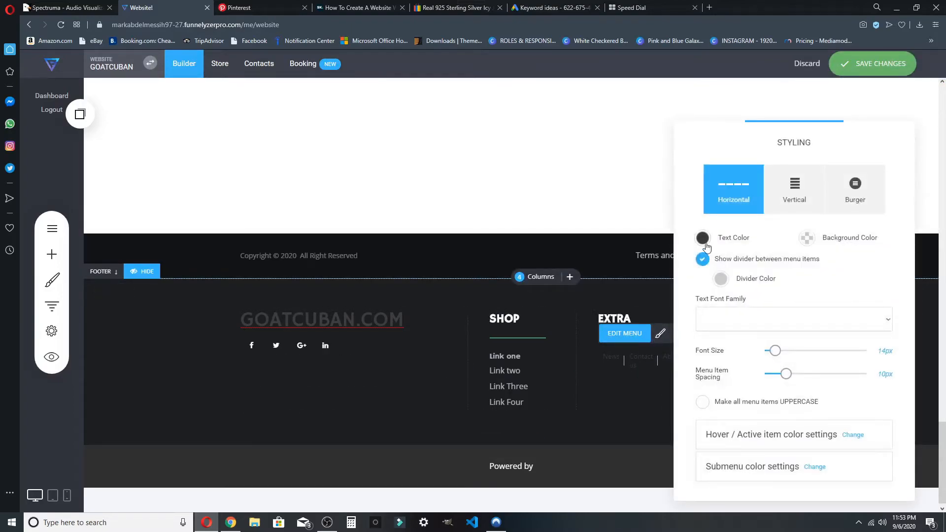
left_click(702, 239)
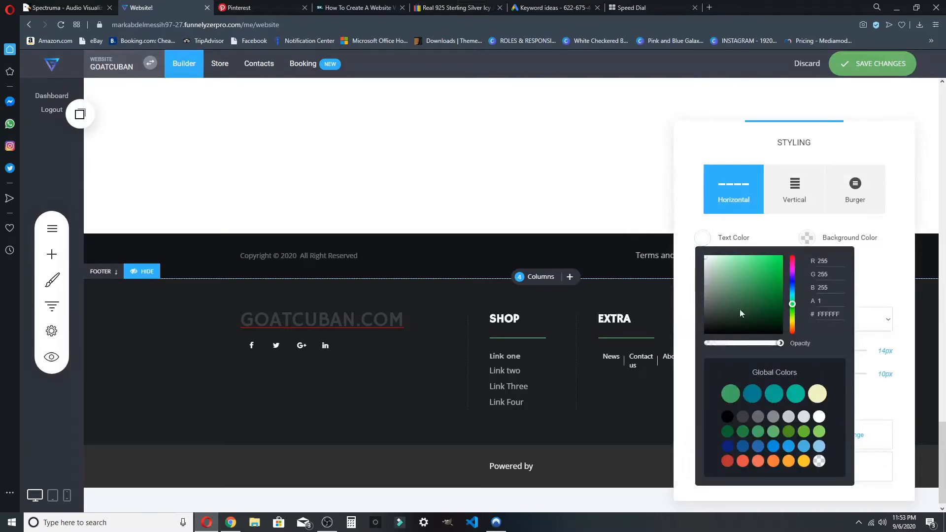
Switch the EXTRA footer menu to the vertical layout with a transparent border color and a 17px font size.
left_click(798, 186)
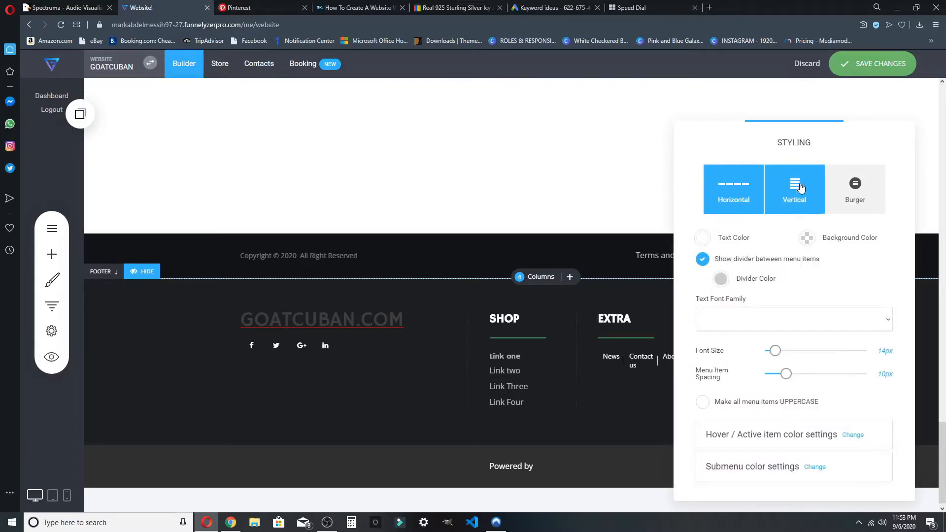
left_click(796, 201)
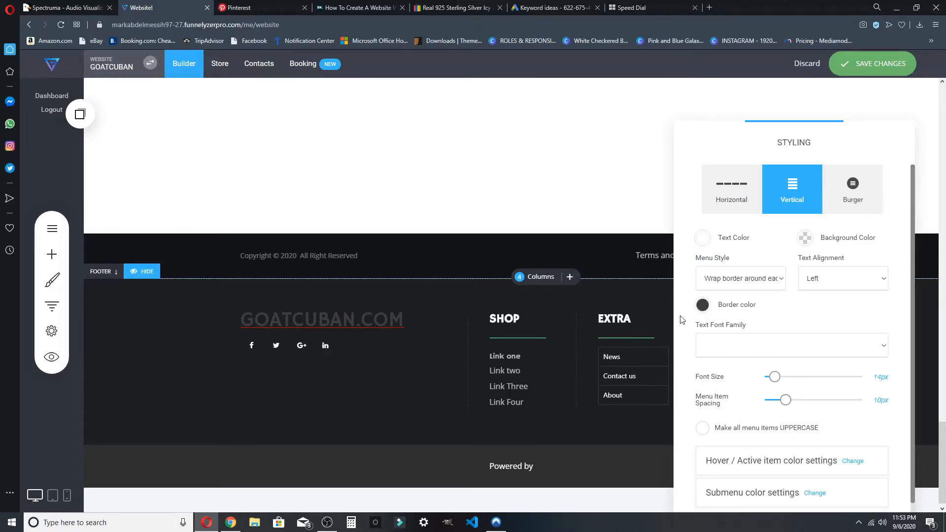
left_click(701, 306)
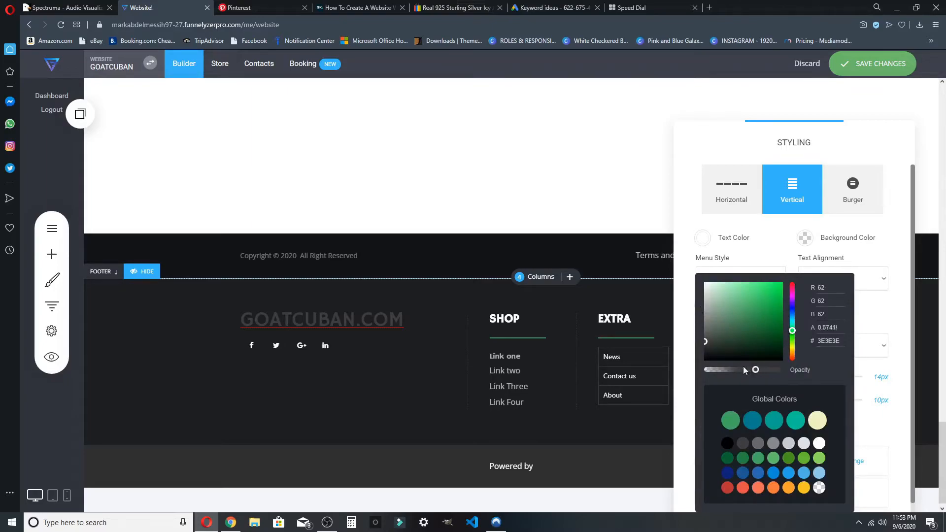
left_click(889, 322)
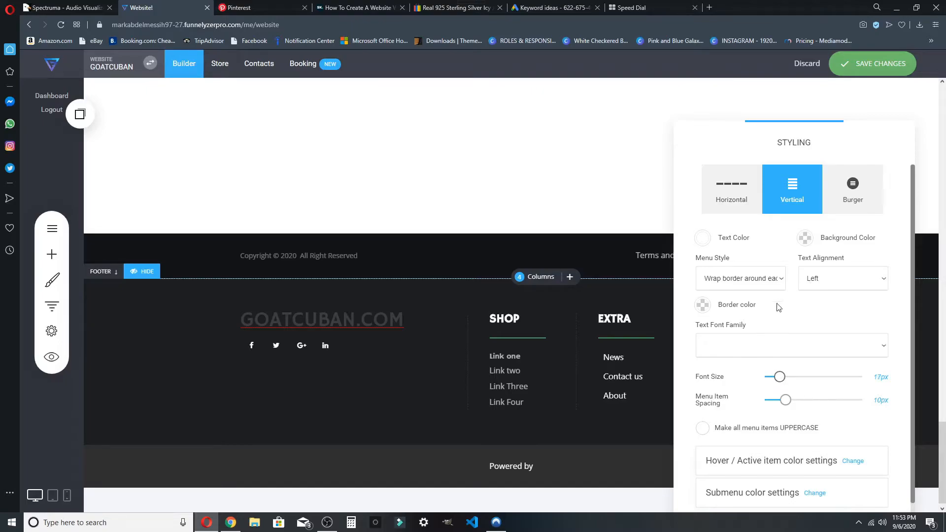
Set the EXTRA footer menu's font to Roboto with all items in uppercase, and save the website changes.
left_click(770, 346)
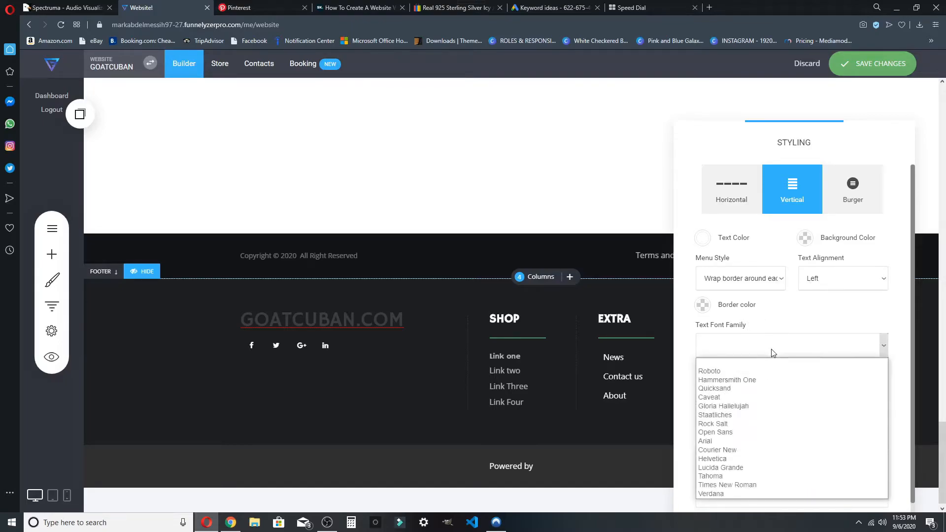
left_click(731, 370)
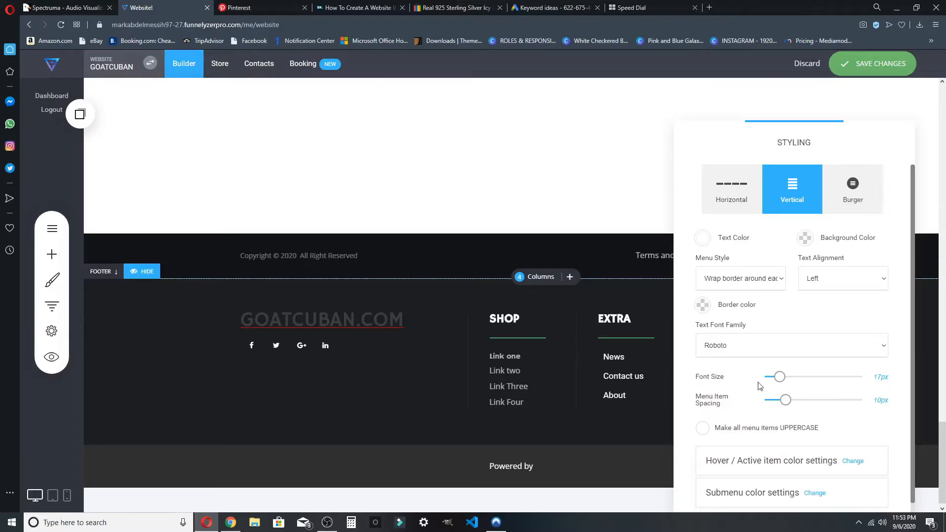
scroll(807, 396, "down", 1)
left_click(703, 417)
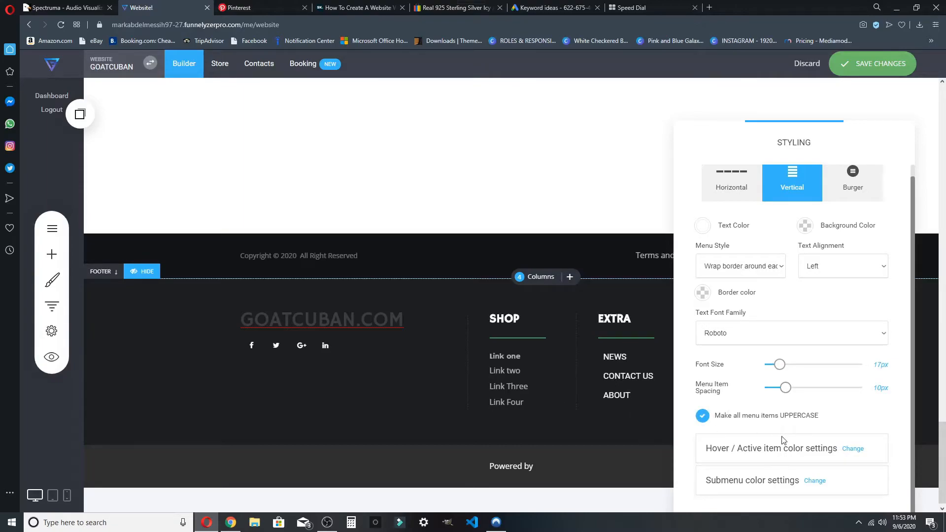
left_click(871, 67)
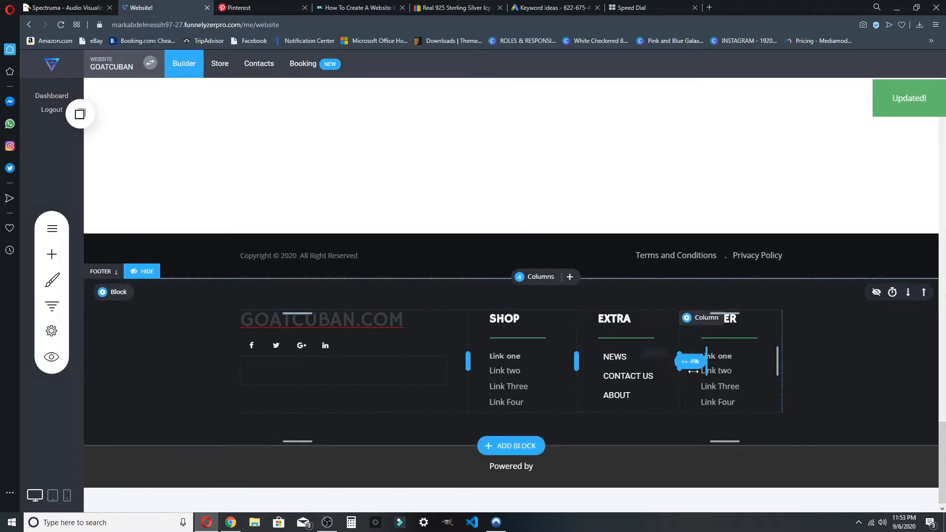
Delete the placeholder links text under the OTHER footer heading and confirm the deletion.
left_click(740, 377)
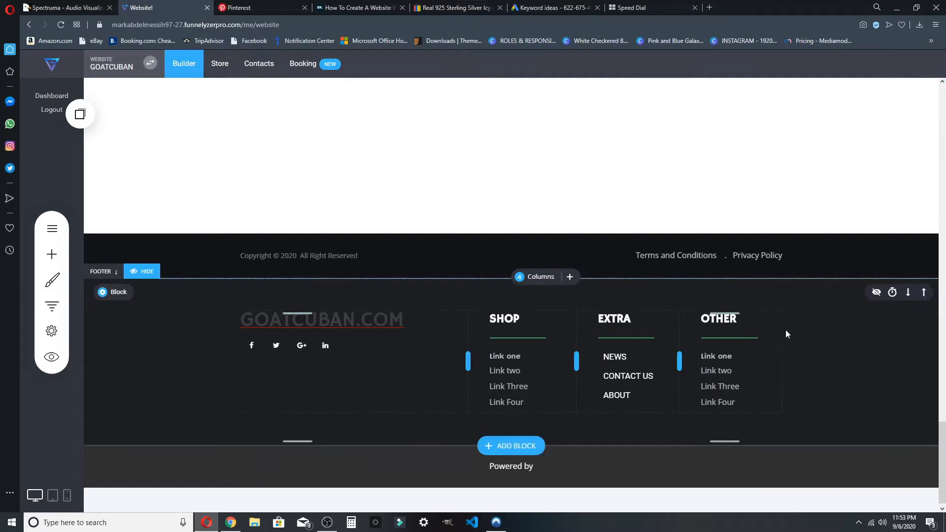
left_click(792, 334)
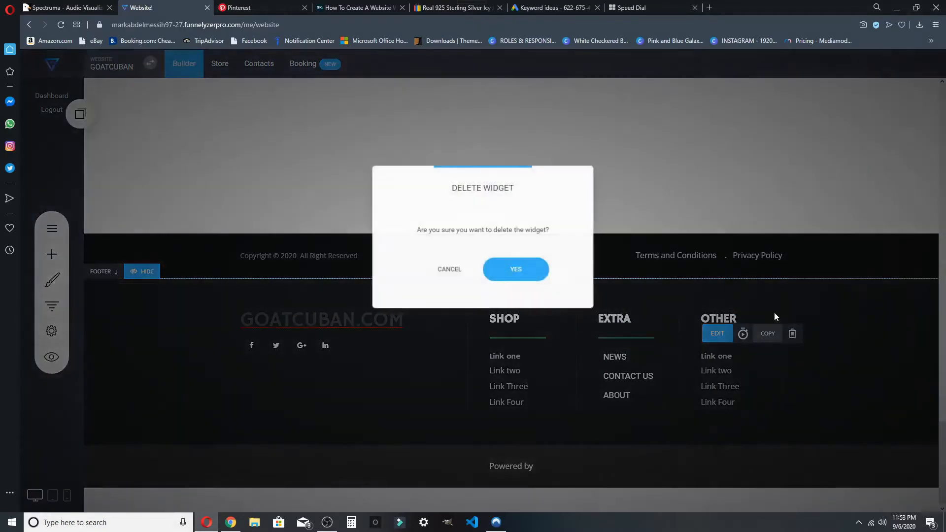
left_click(512, 271)
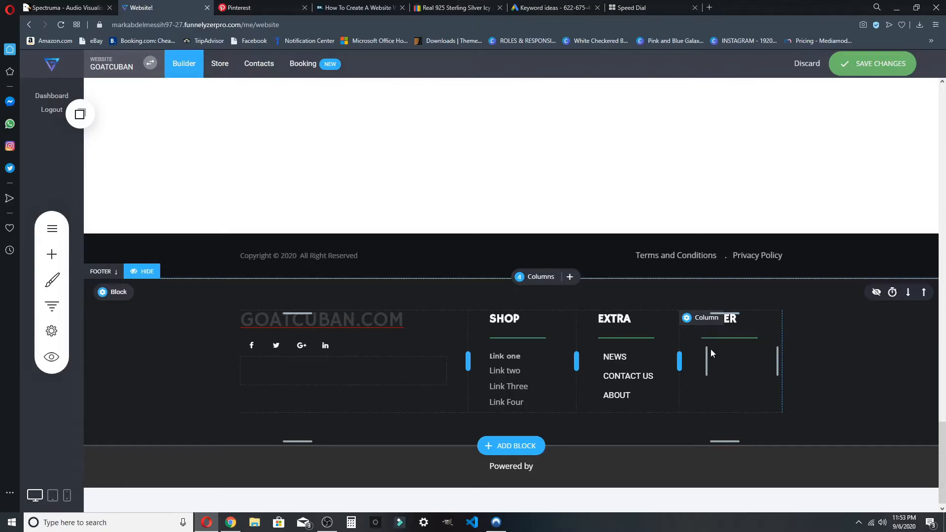
Rename the OTHER footer heading to FOLLOW US ON SOCIAL and move the social media icons from the first footer column beneath it.
left_click(720, 318)
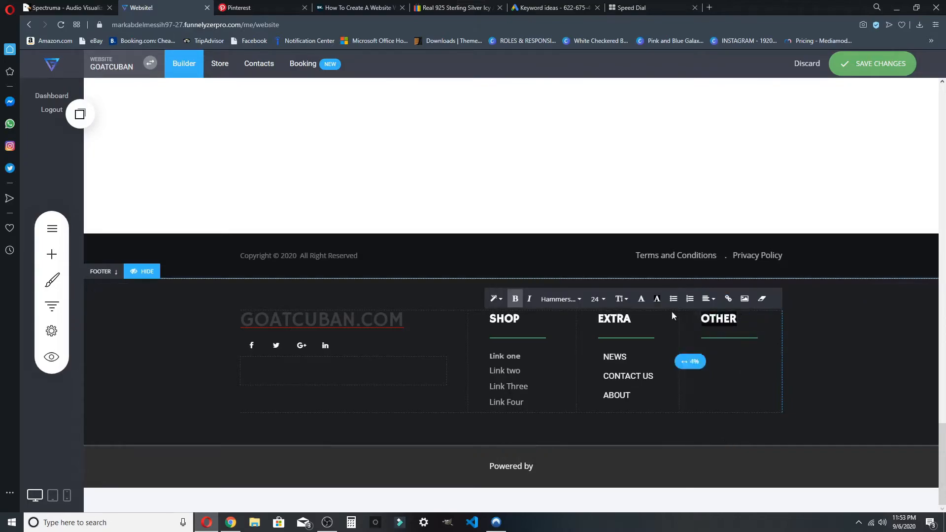
key("BackSpace")
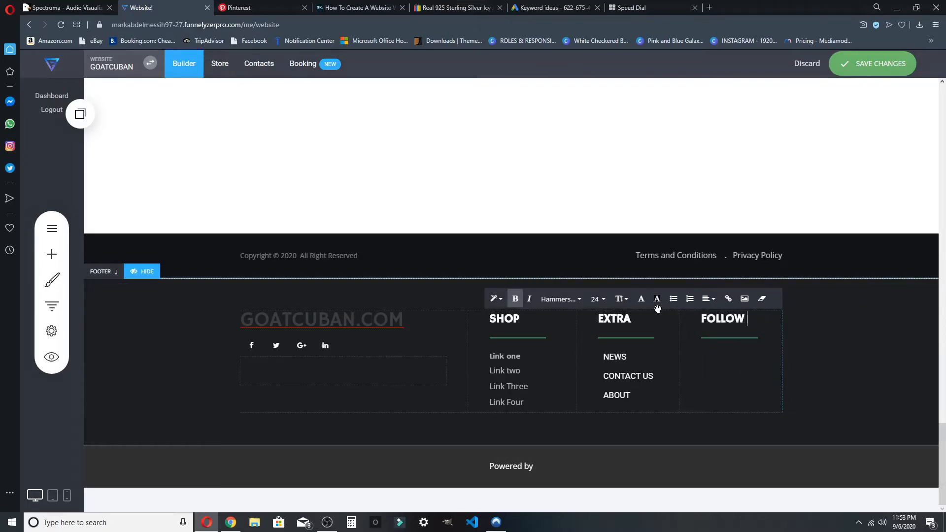
type("FOLLOW US ON SOCIAL")
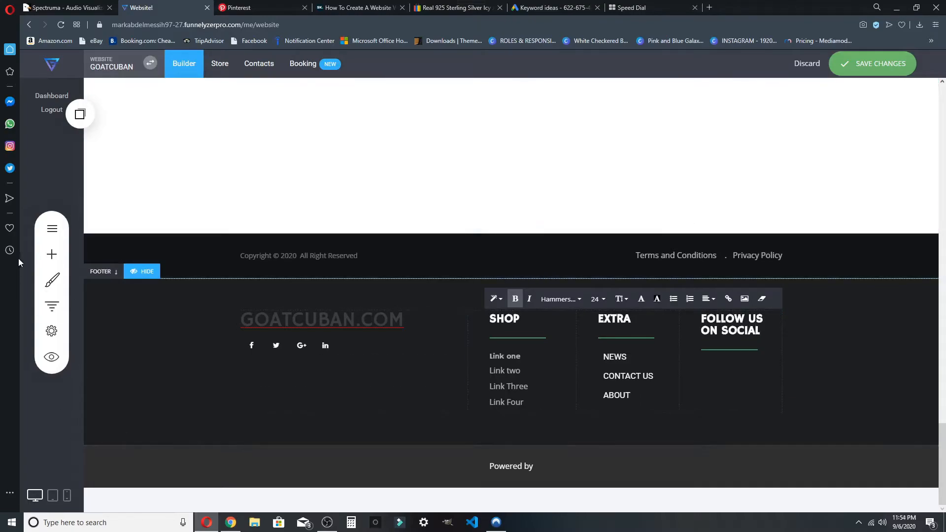
left_click(52, 256)
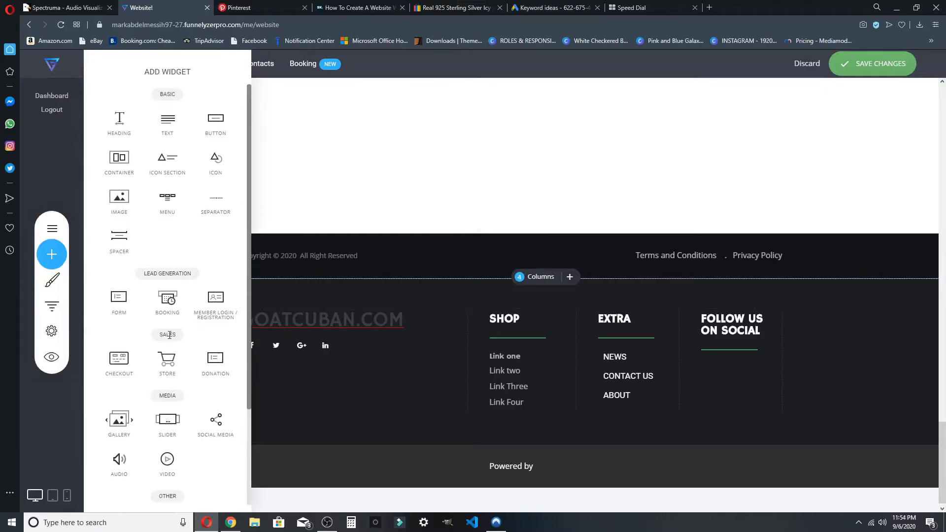
left_click_drag(169, 170, 720, 354)
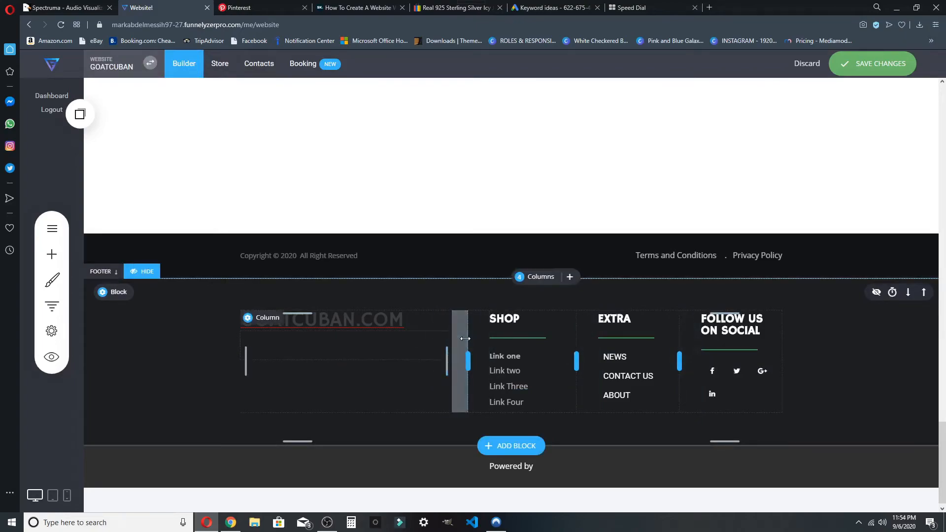
Narrow the first footer column and remove .COM from its title so it reads GOATCUBAN.
left_click_drag(468, 343, 416, 339)
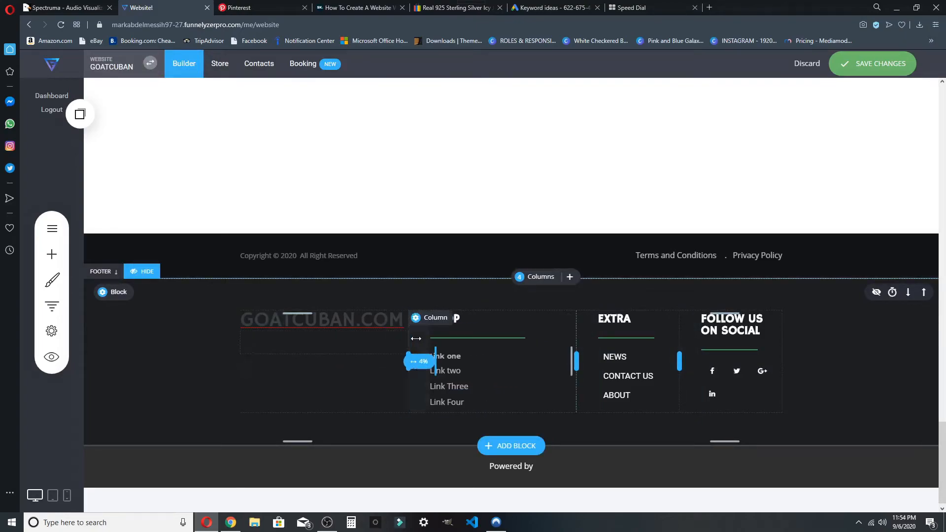
left_click(380, 320)
left_click_drag(361, 320, 444, 331)
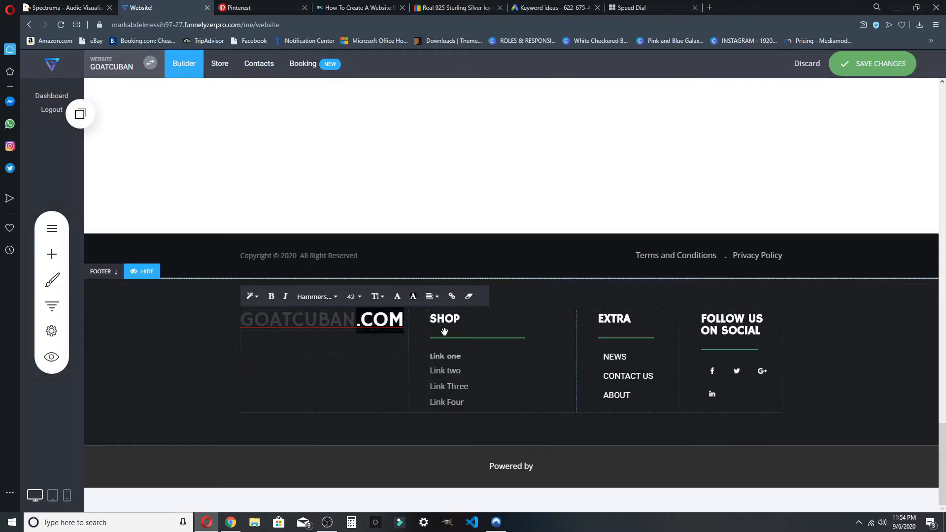
key("BackSpace")
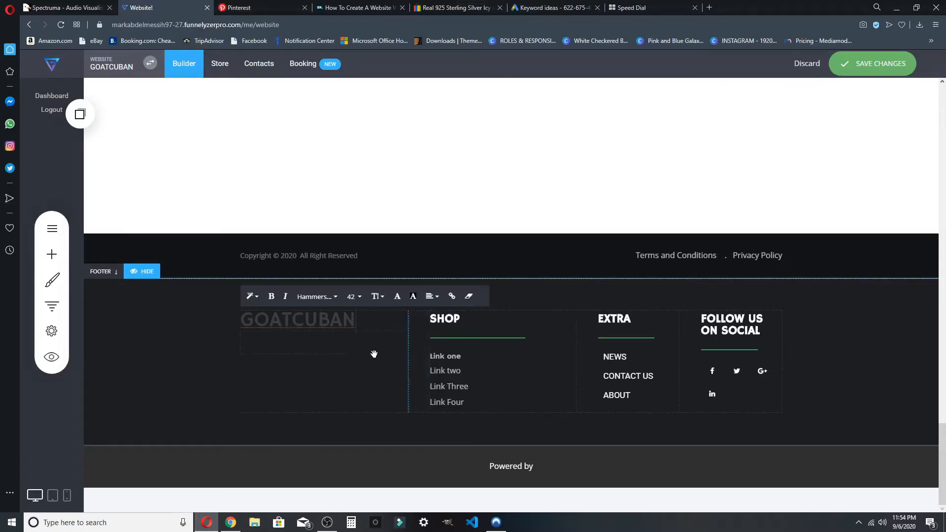
Delete the empty widget below the GOATCUBAN footer title and confirm the deletion.
left_click(376, 356)
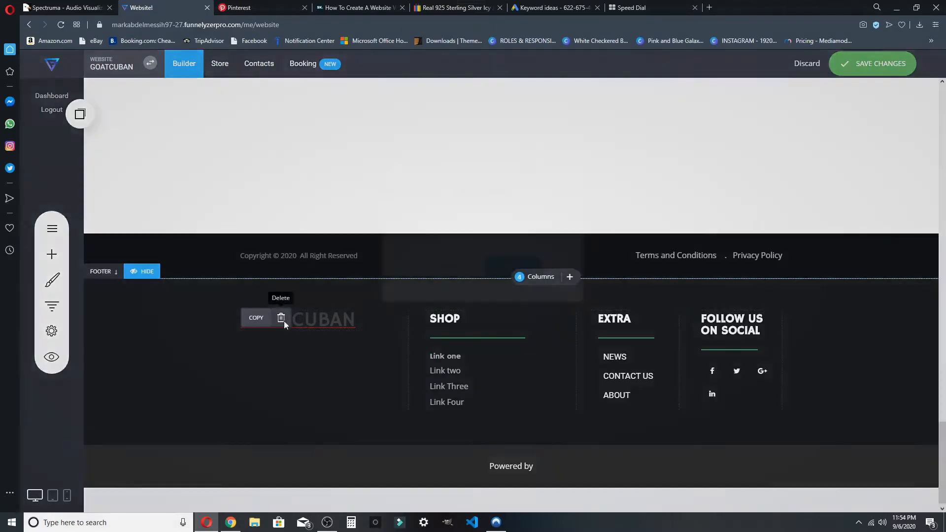
left_click(281, 318)
left_click(493, 271)
Narrow the first footer column further and change the GOATCUBAN title's text color to white.
left_click_drag(408, 340, 359, 336)
left_click(298, 320)
left_click(298, 321)
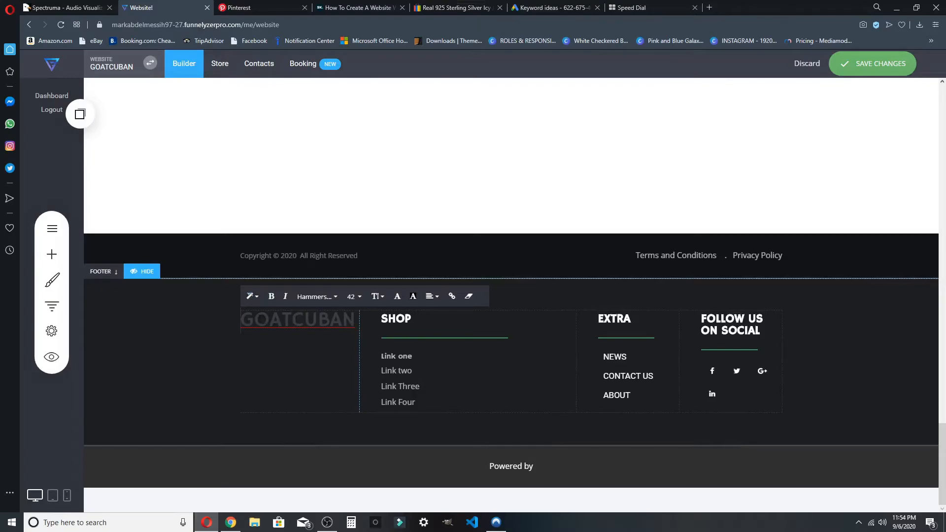
double_click(243, 317)
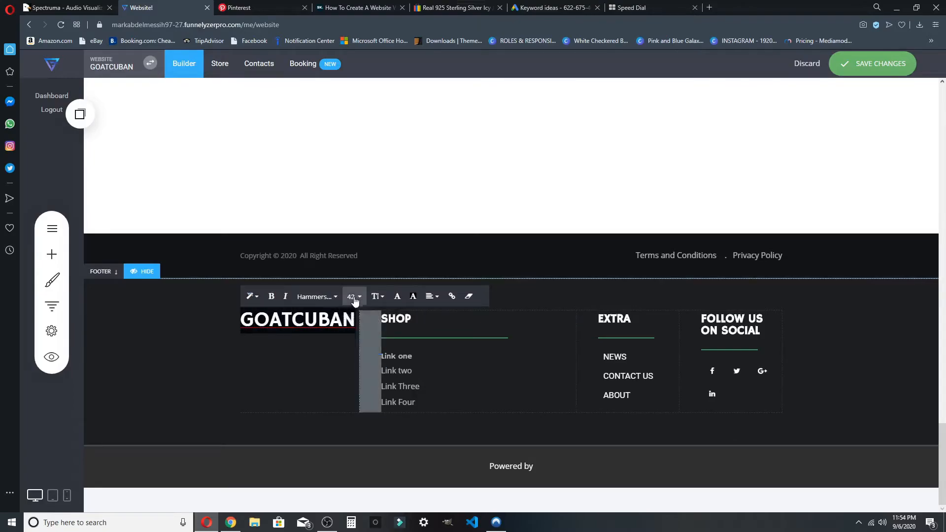
left_click(397, 297)
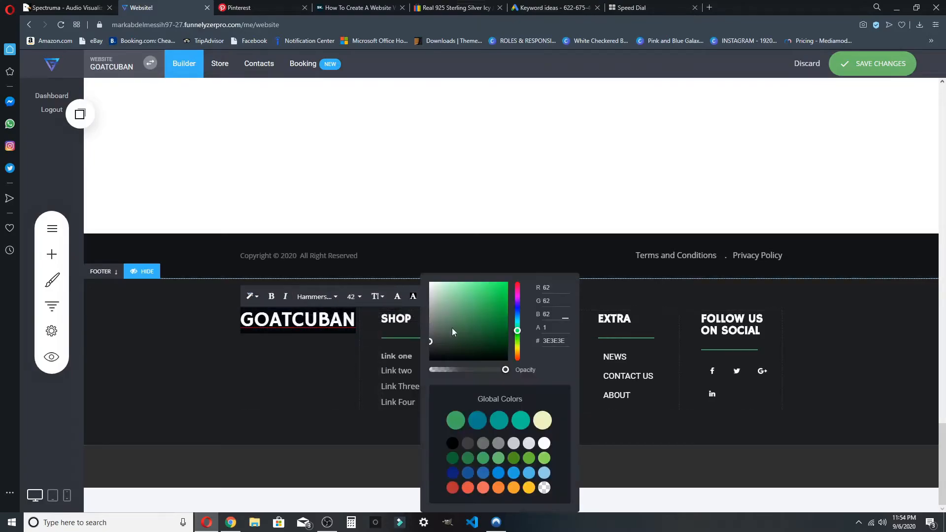
left_click(351, 229)
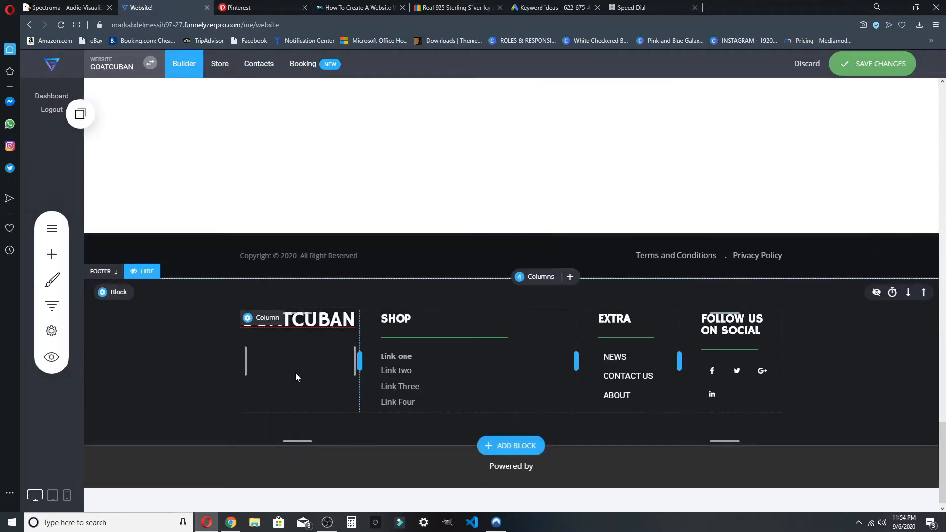
Split the GOATCUBAN footer title onto two lines, GOAT above CUBAN, and remove the leading space.
left_click(295, 321)
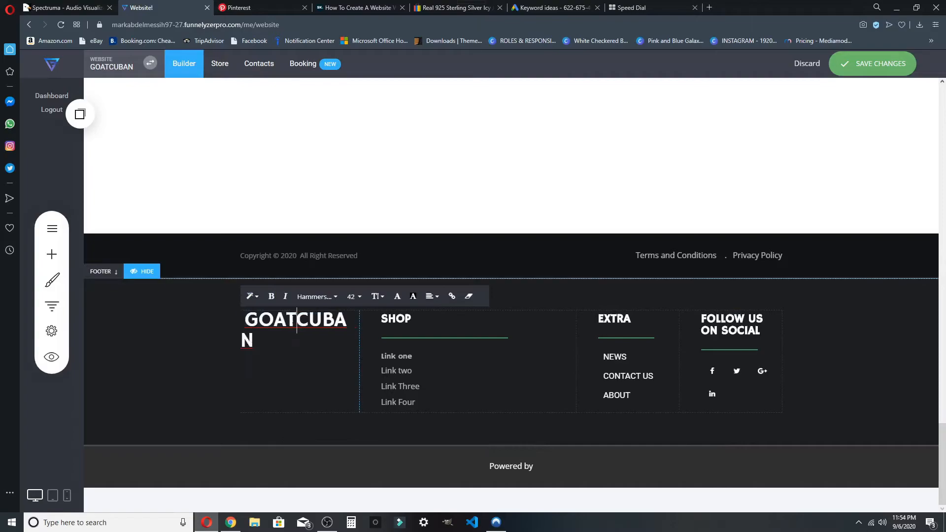
key("Return")
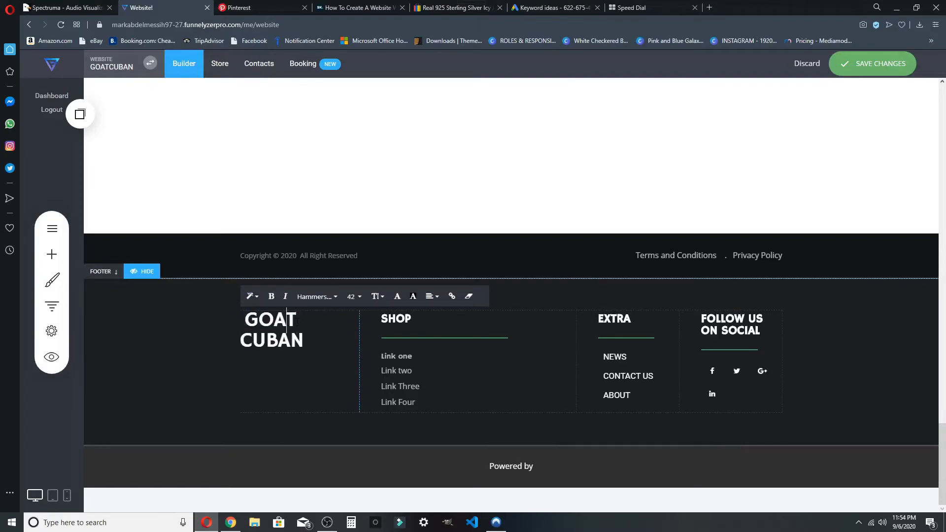
key("BackSpace")
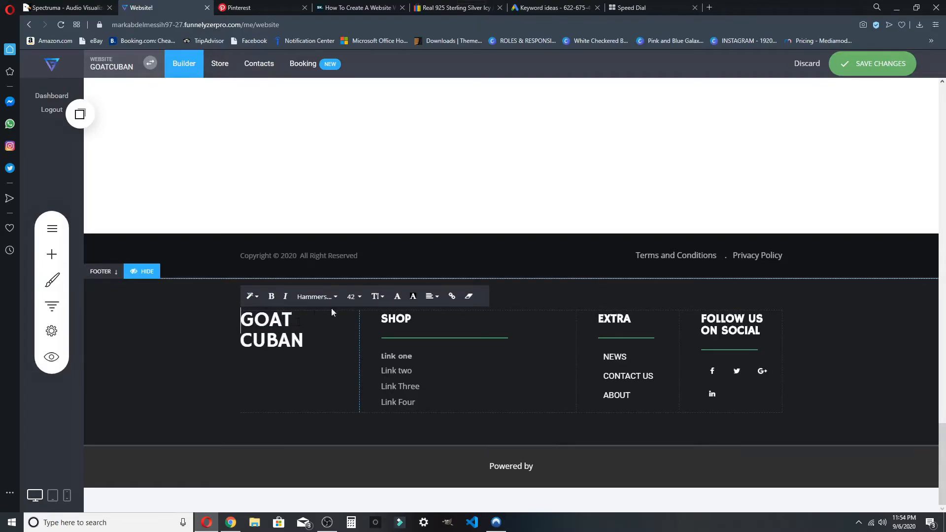
left_click(571, 336)
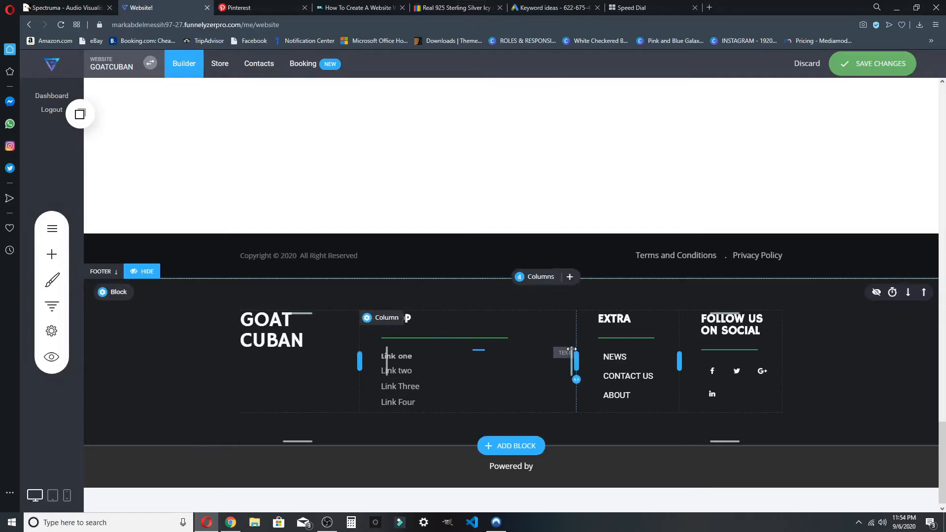
Resize the SHOP, EXTRA and FOLLOW US ON SOCIAL footer columns so they are about equally wide.
left_click_drag(569, 349, 462, 345)
left_click_drag(574, 324, 573, 327)
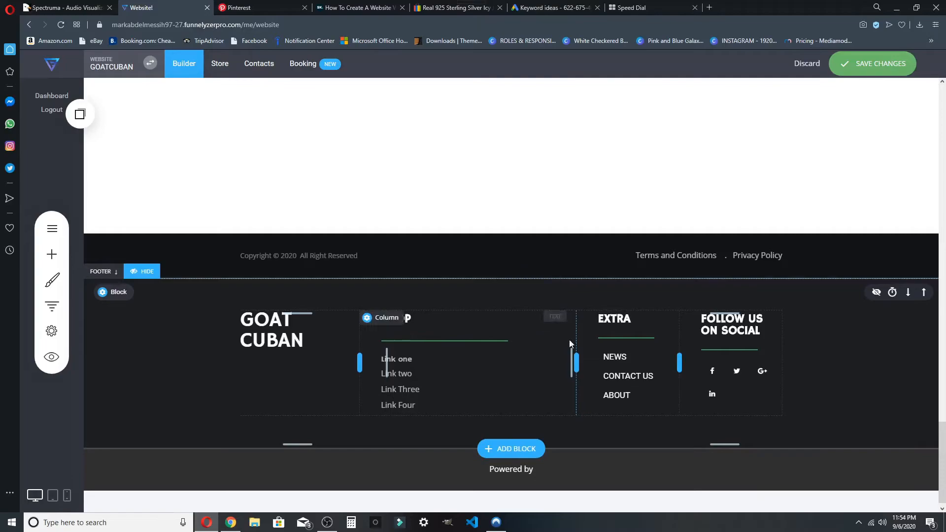
left_click_drag(574, 361, 563, 360)
left_click_drag(509, 359, 475, 355)
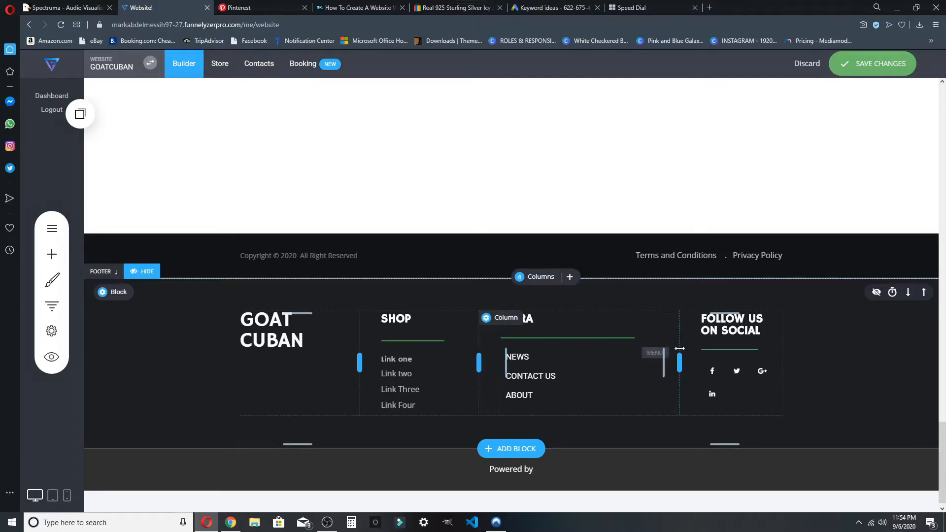
left_click_drag(480, 356, 511, 355)
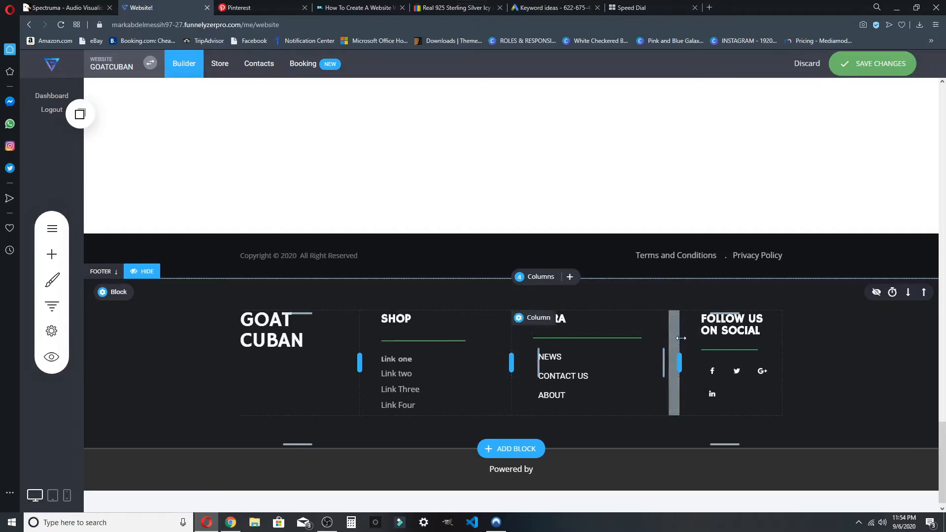
left_click_drag(671, 361, 662, 336)
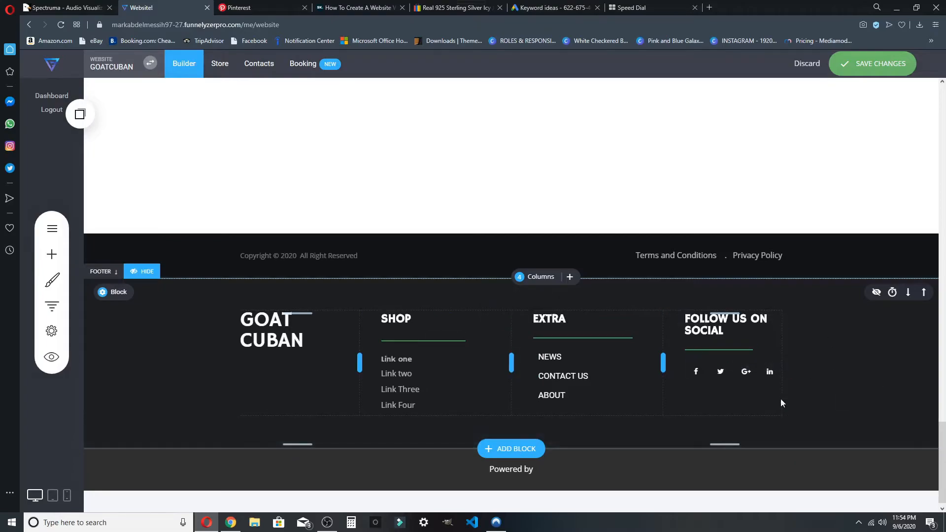
Close the footer text editing and save the website changes.
left_click(413, 369)
left_click(409, 338)
left_click(540, 207)
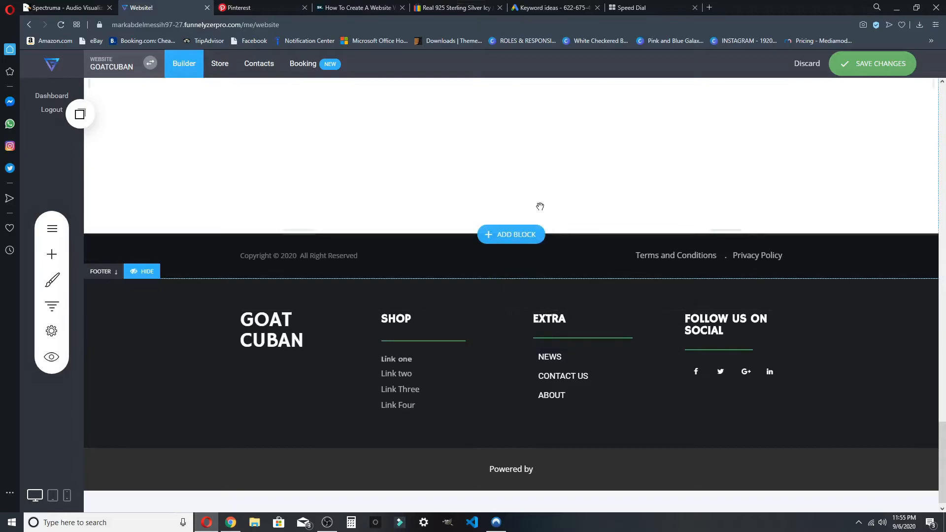
scroll(566, 233, "down", 1)
scroll(631, 192, "up", 12)
left_click(869, 63)
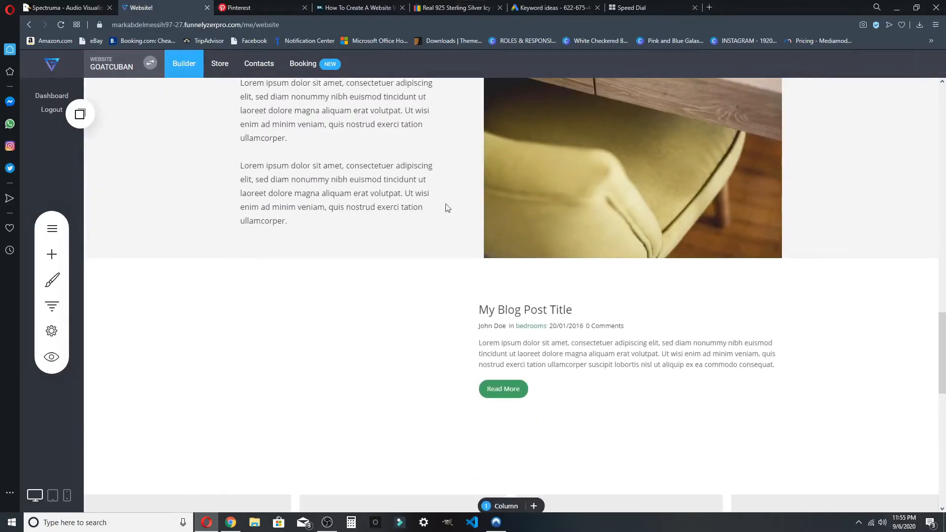
Delete the placeholder links text under the SHOP footer heading and confirm the deletion.
scroll(618, 192, "up", 10)
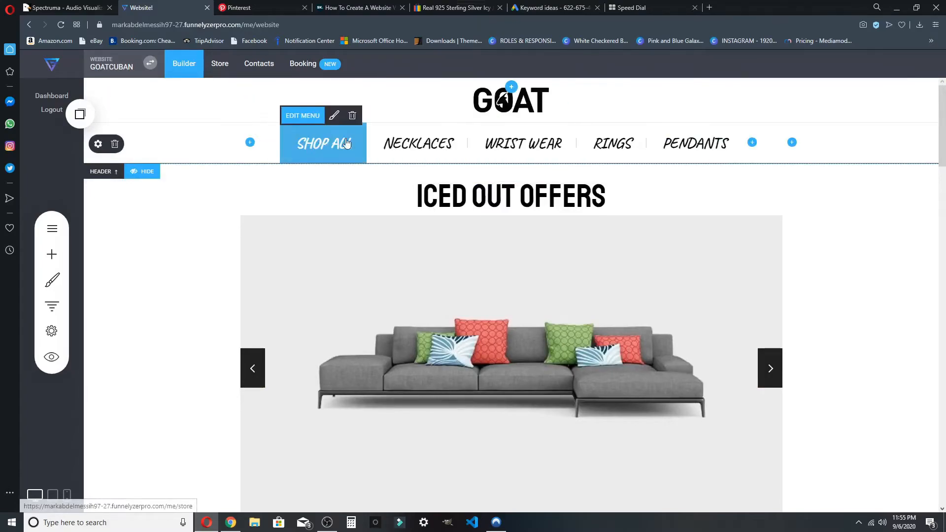
left_click_drag(319, 145, 296, 141)
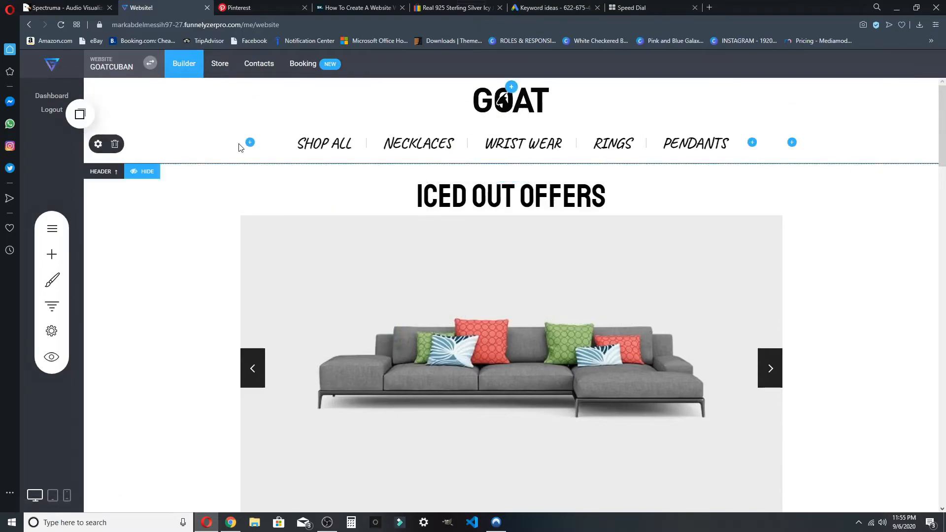
scroll(266, 142, "down", 20)
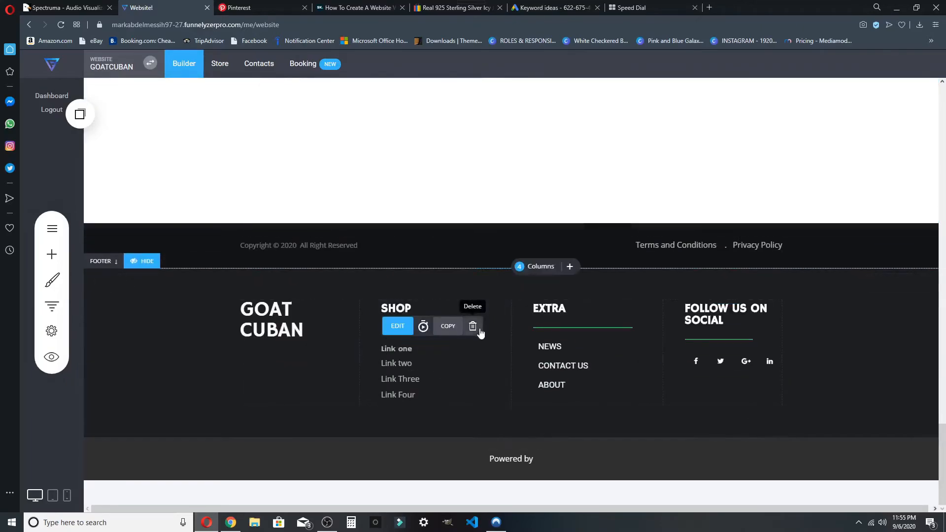
left_click(473, 326)
left_click(499, 270)
Add a menu widget beneath the SHOP footer heading with an item linking to the Wrist Wear store category.
left_click(52, 254)
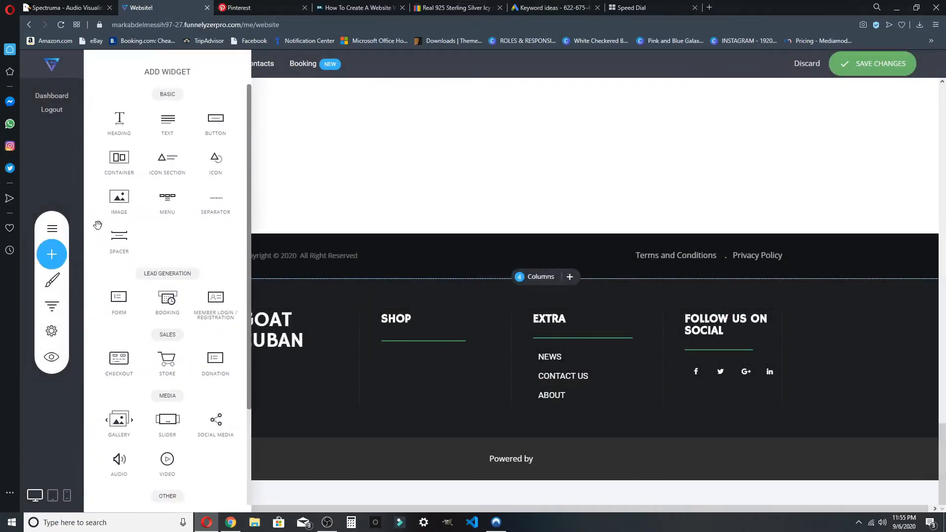
left_click_drag(168, 199, 417, 365)
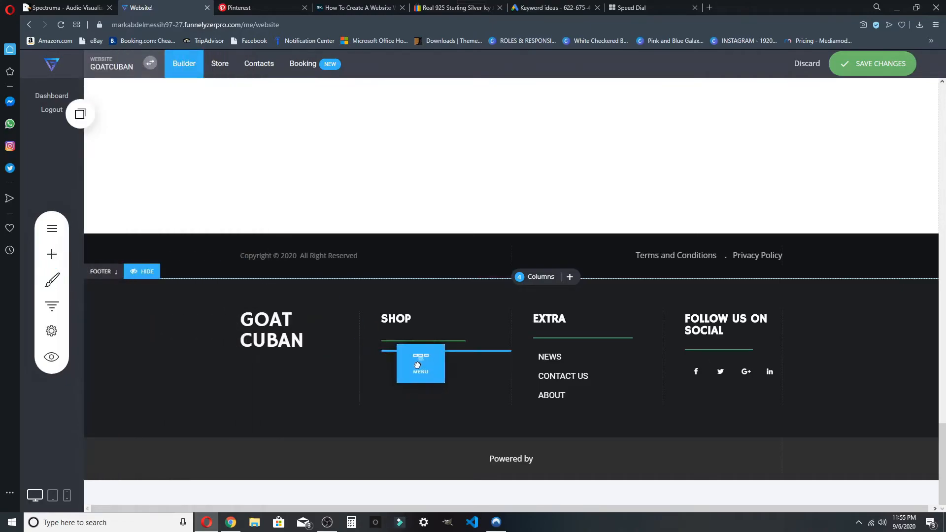
left_click(422, 363)
left_click(631, 348)
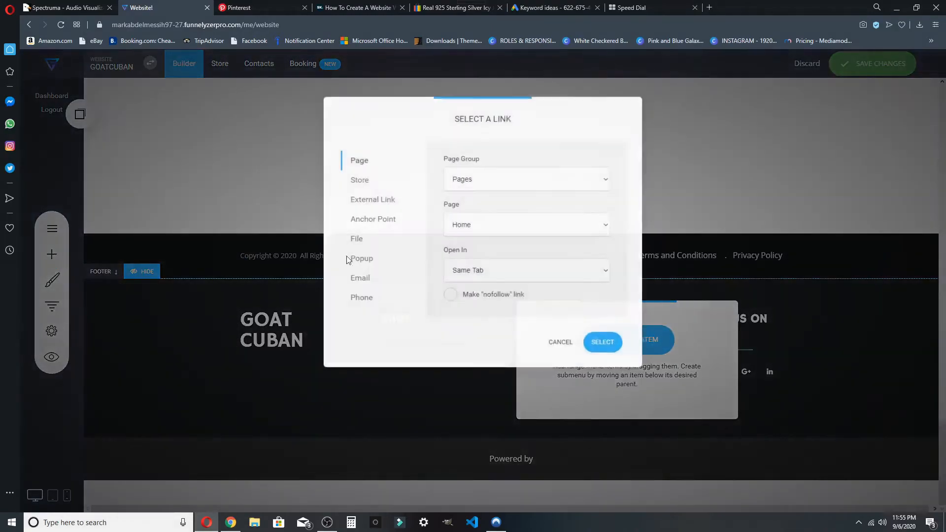
left_click(365, 180)
left_click(496, 180)
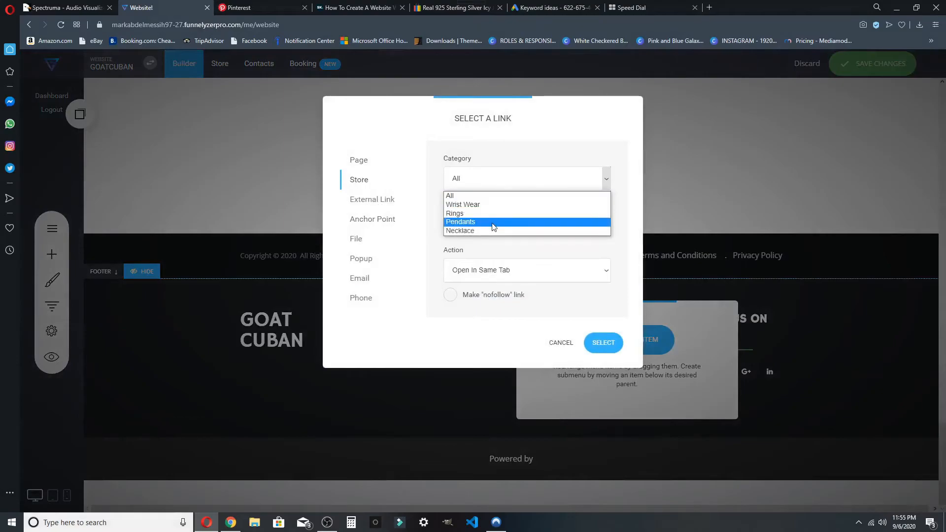
left_click(484, 210)
left_click(603, 342)
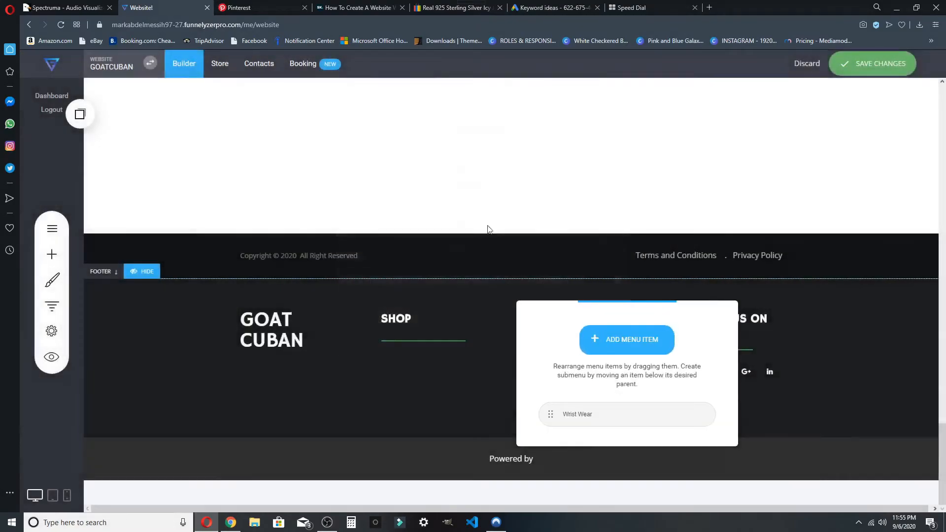
Add a second item to the SHOP footer menu linking to the Rings store category.
left_click(629, 339)
left_click(346, 180)
left_click(534, 183)
left_click(504, 230)
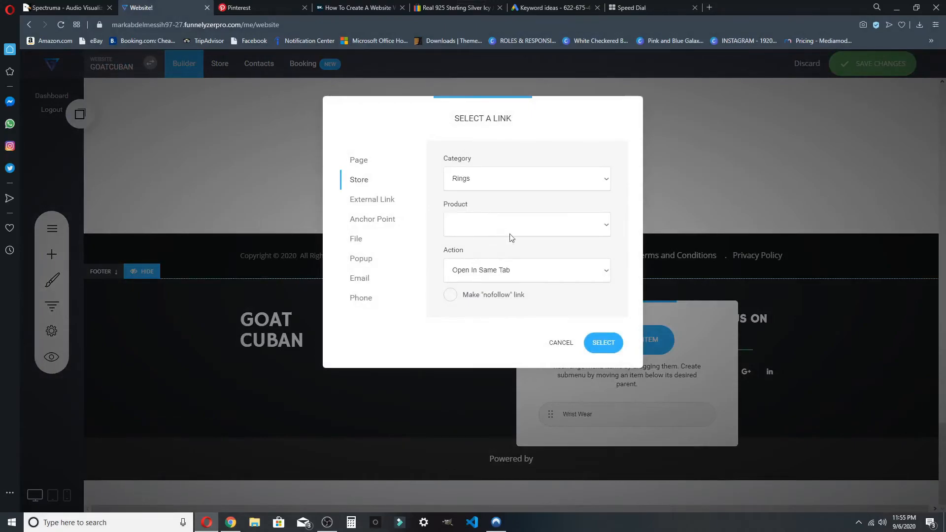
left_click(602, 342)
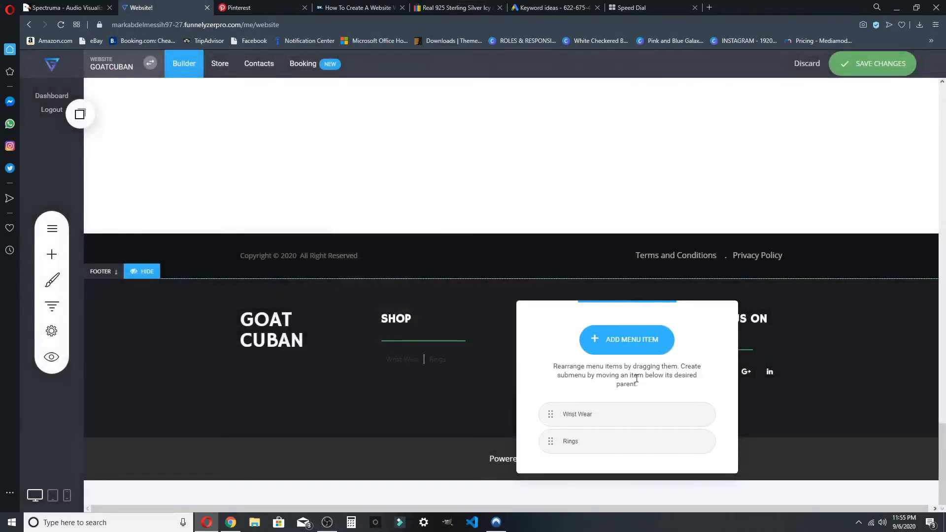
Add a third item to the SHOP footer menu linking to the Pendants store category.
left_click(627, 340)
left_click(359, 179)
left_click(511, 227)
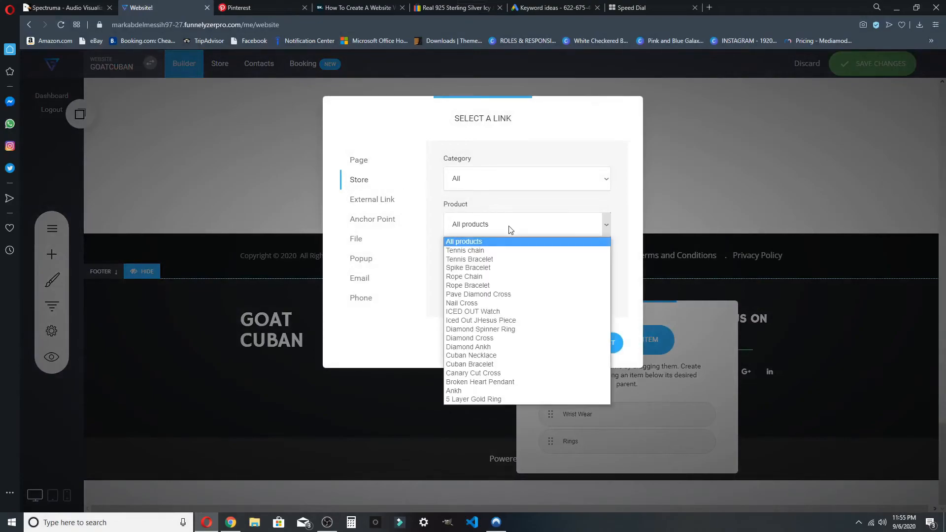
left_click(486, 183)
left_click(467, 220)
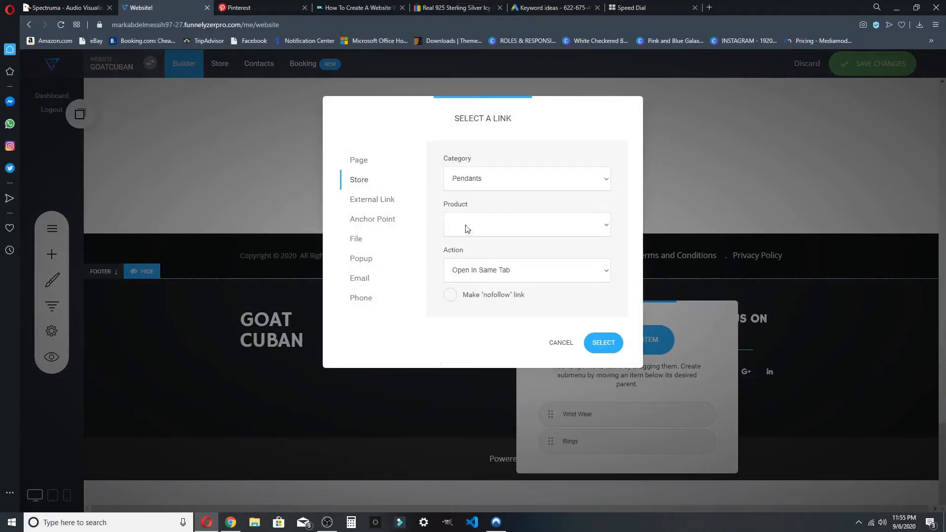
left_click(604, 343)
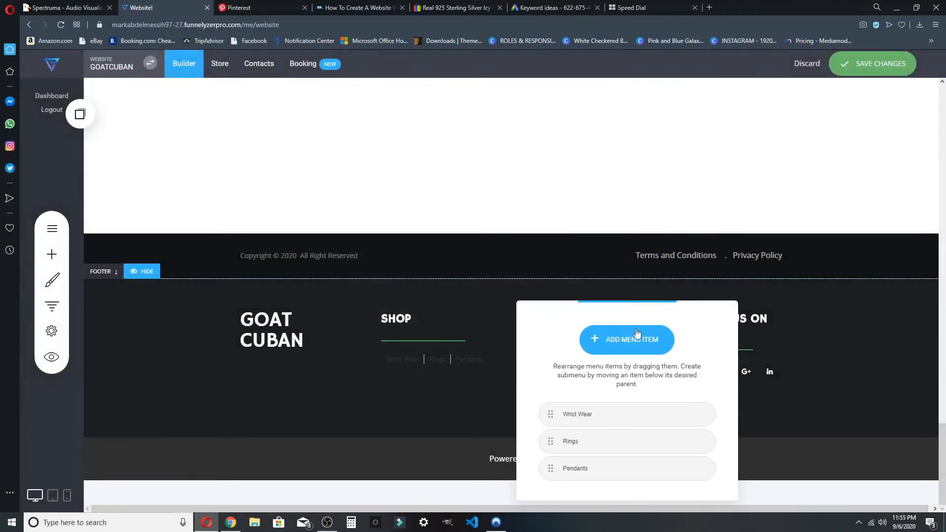
Add a Necklace store category item covering all products to the SHOP footer menu and save the website changes.
left_click(637, 332)
left_click(360, 180)
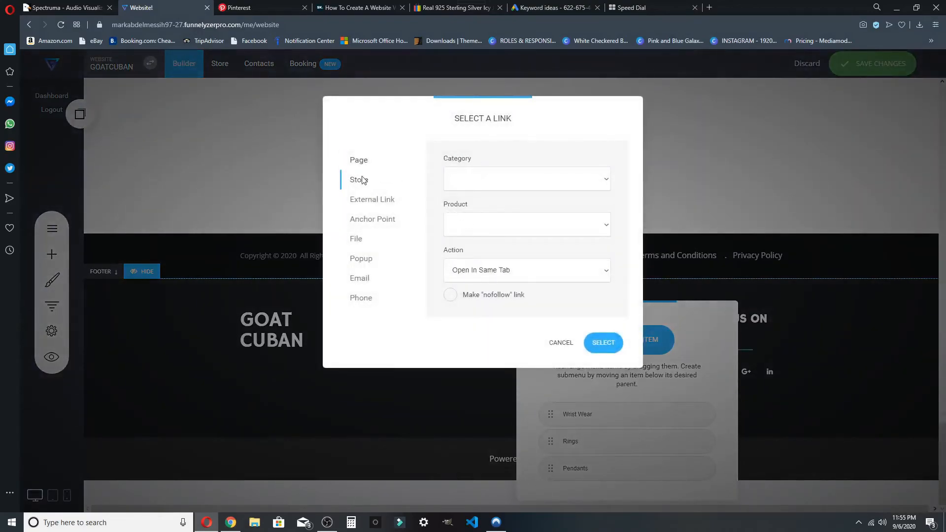
left_click(533, 228)
left_click(516, 180)
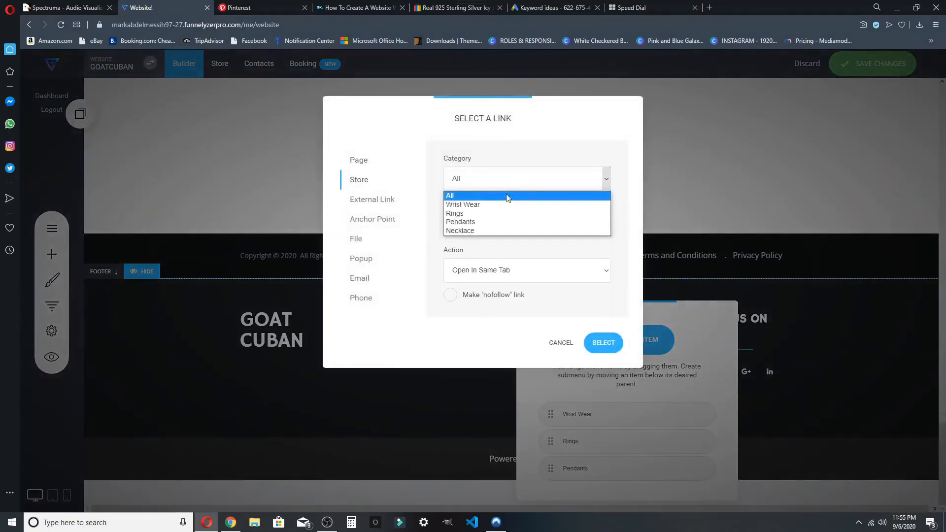
left_click(468, 233)
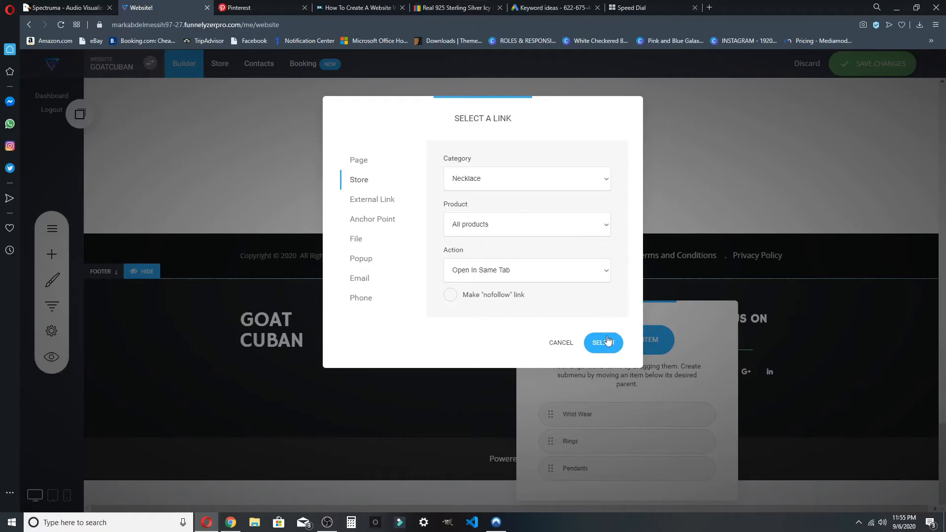
left_click(603, 342)
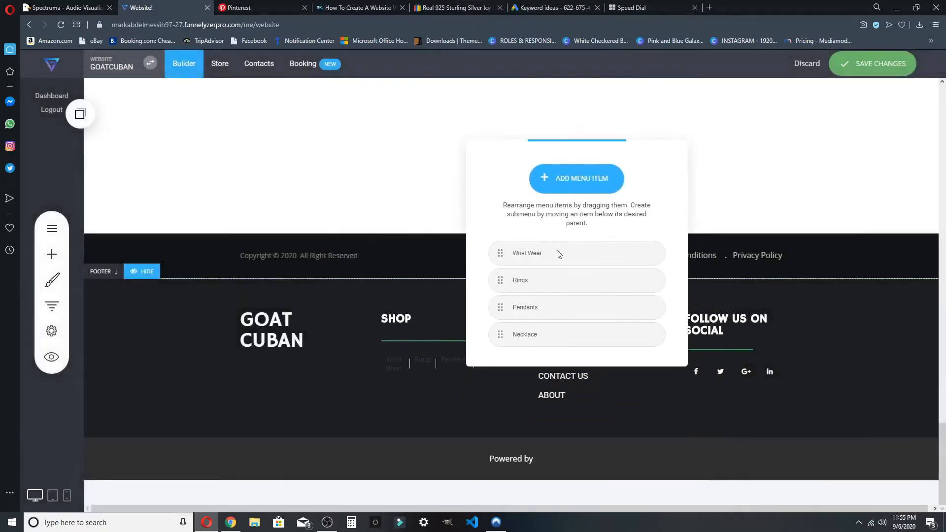
left_click(847, 66)
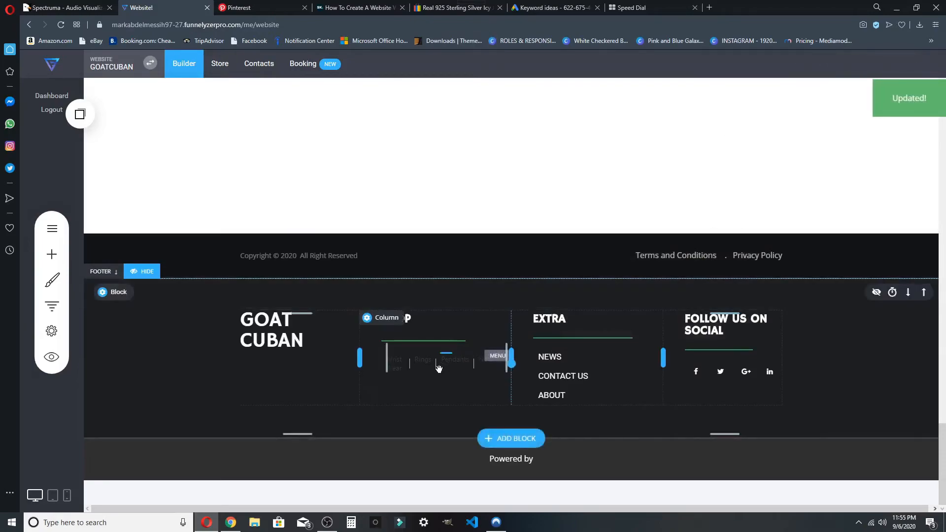
Style the SHOP footer menu with the Roboto font and white (FFFFFF) text.
left_click(443, 337)
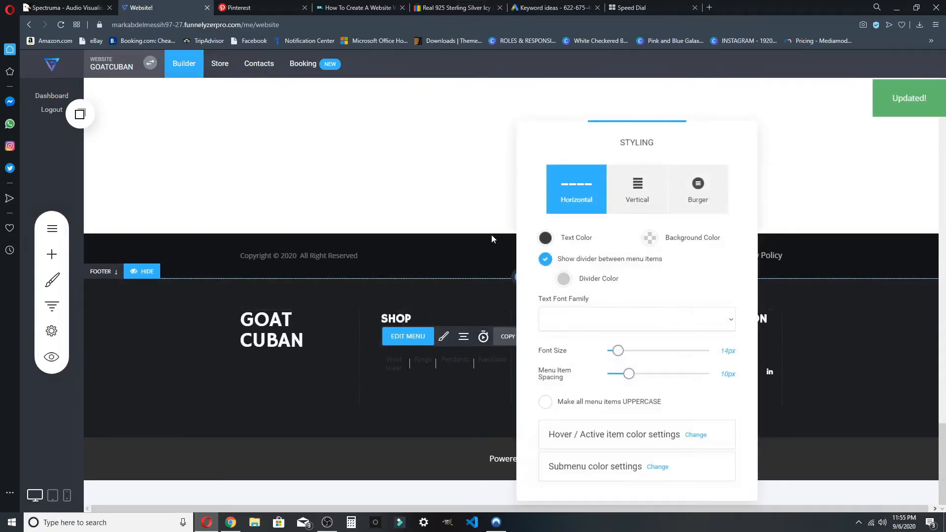
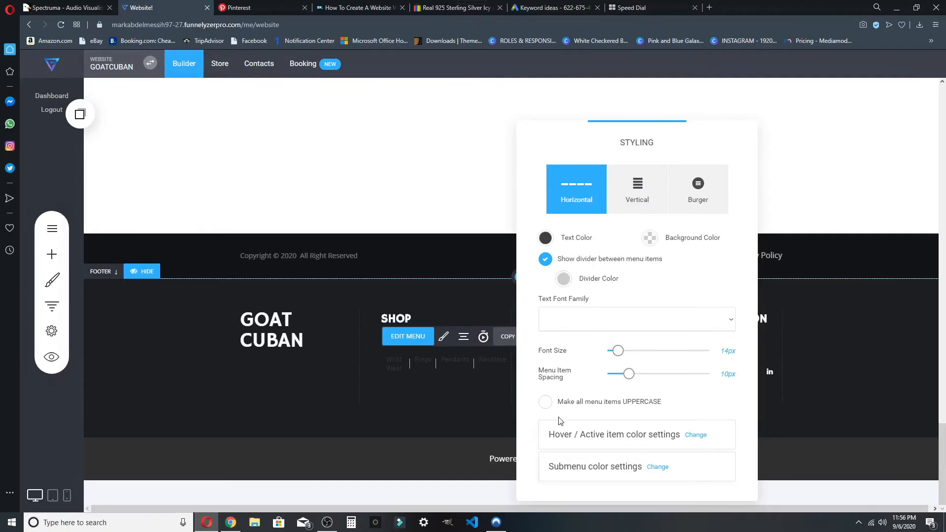
left_click(565, 324)
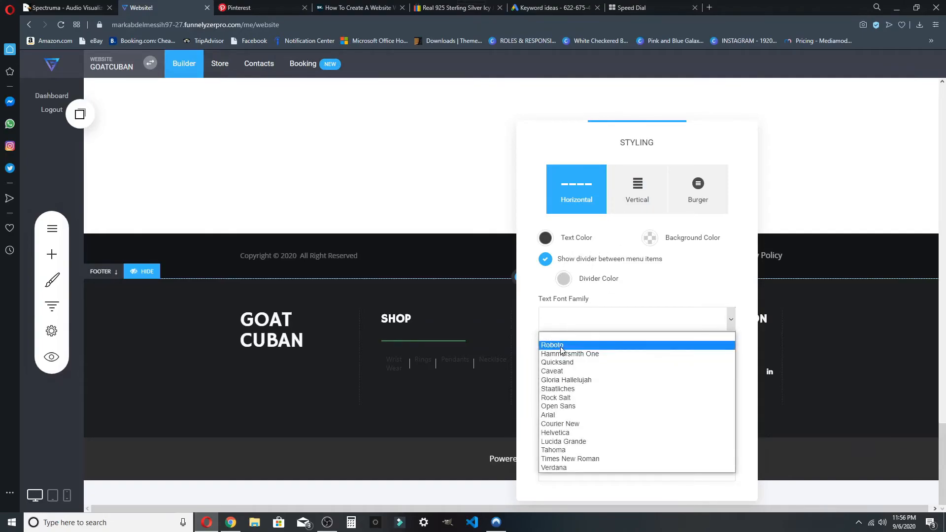
left_click(562, 338)
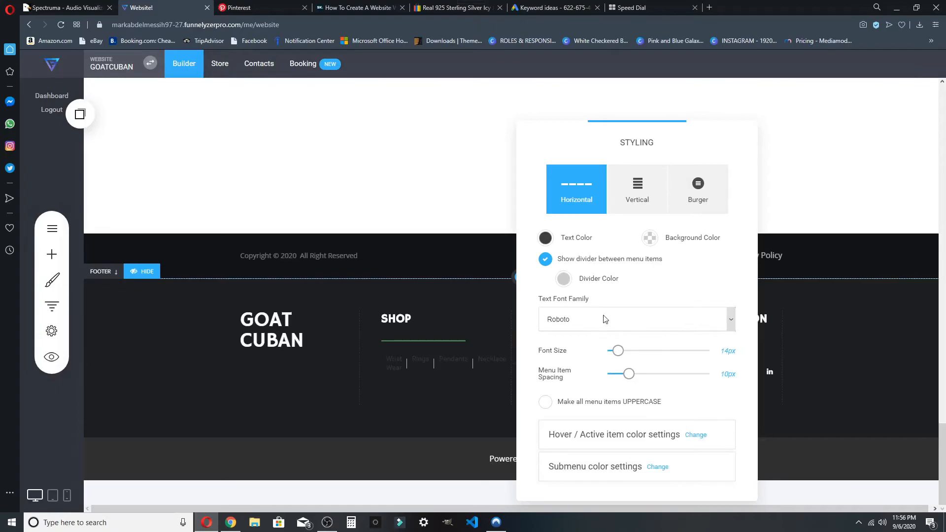
left_click(545, 242)
left_click_drag(560, 269, 553, 217)
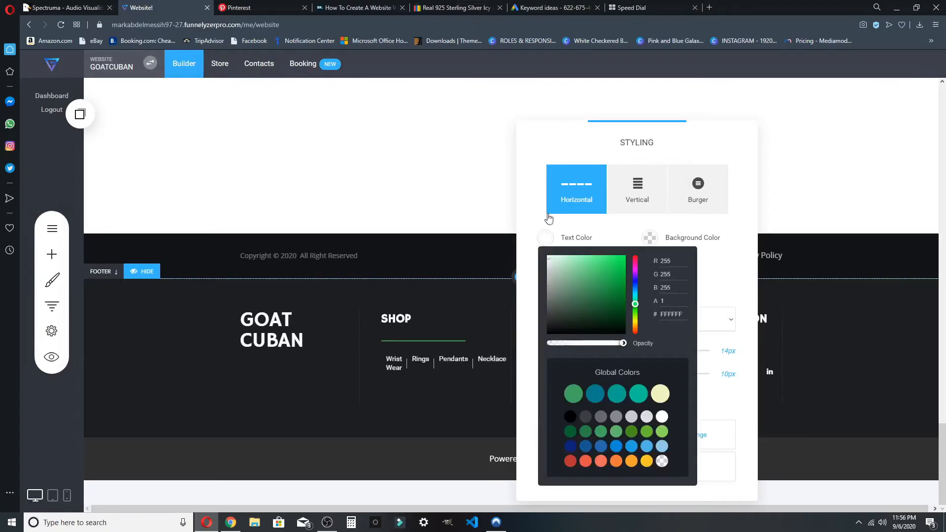
left_click(543, 231)
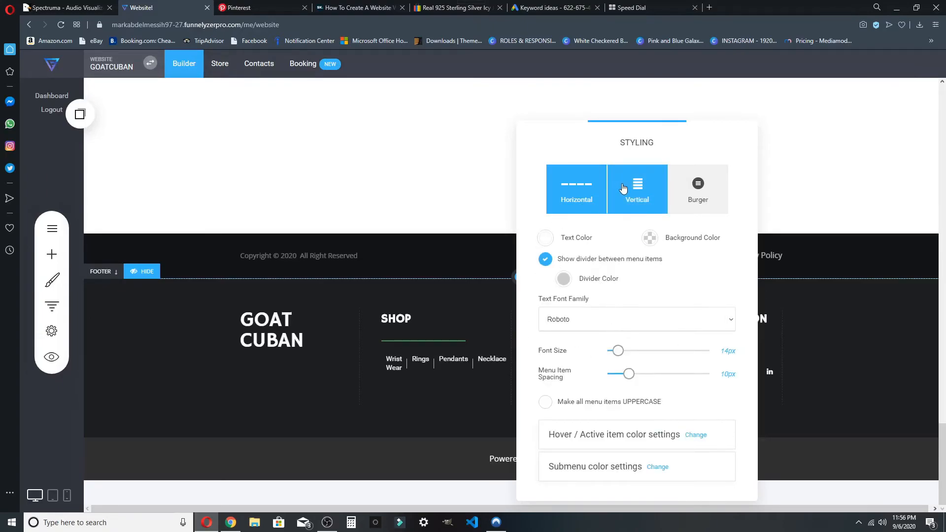
Switch the SHOP footer menu to the vertical layout and make its item borders transparent.
left_click(637, 192)
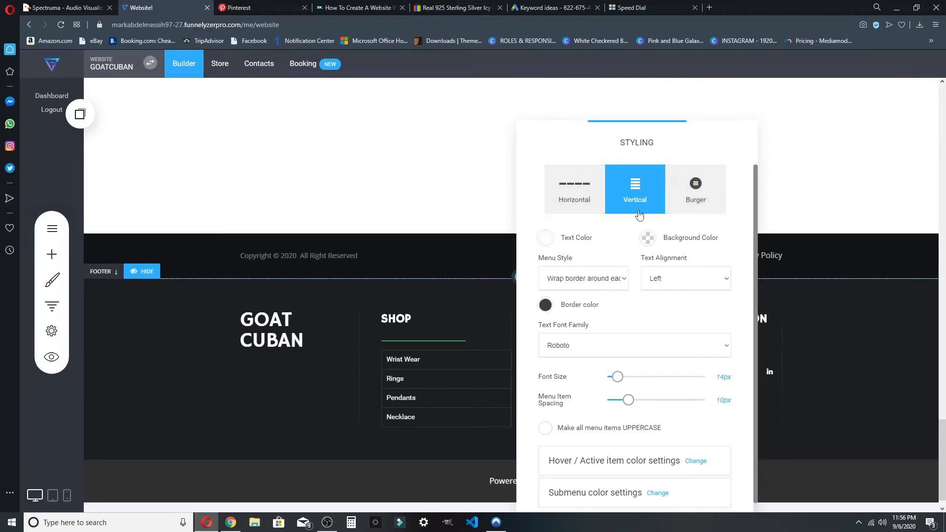
left_click(544, 305)
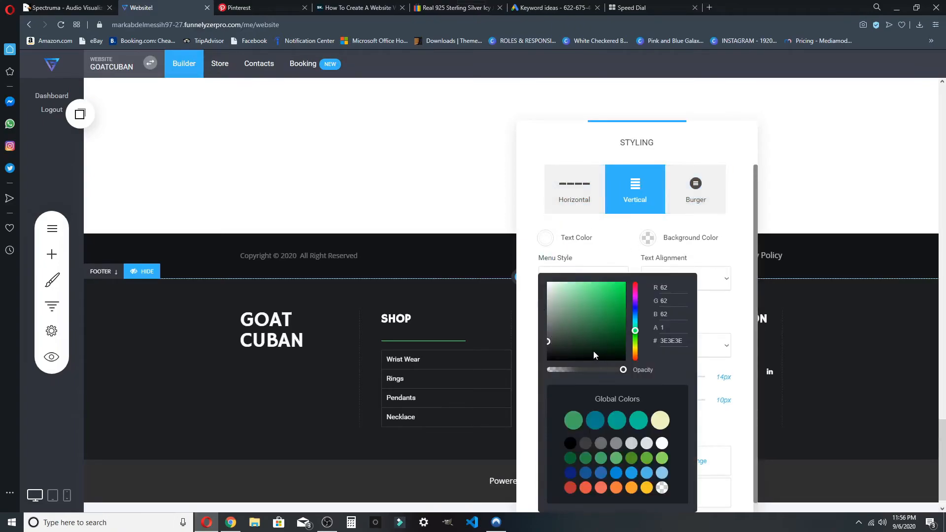
left_click(735, 307)
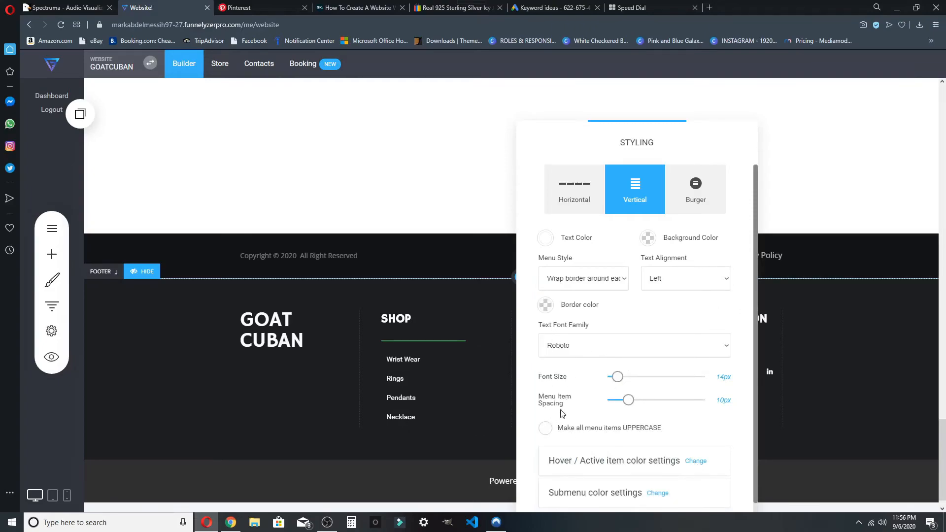
Make the SHOP menu items uppercase with a 23px font size and 4px item spacing.
left_click(547, 429)
left_click_drag(721, 156, 709, 176)
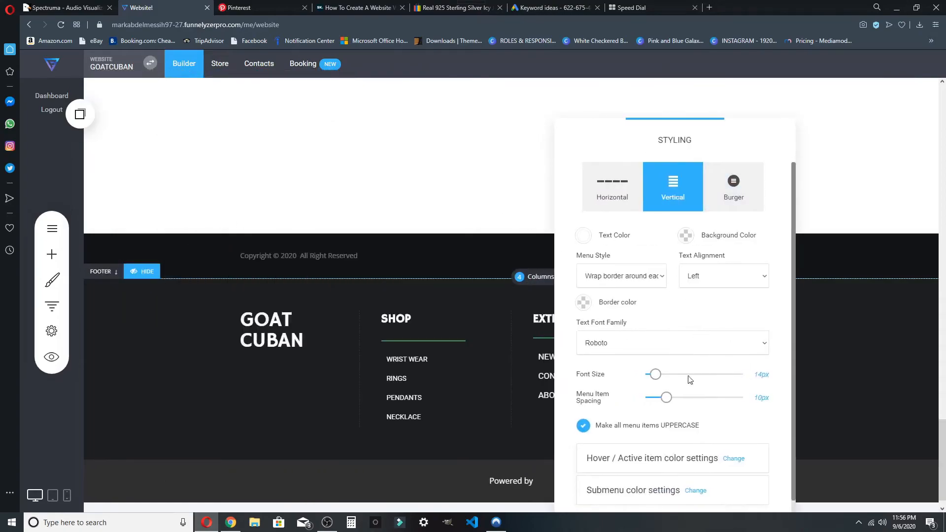
left_click_drag(664, 401, 669, 379)
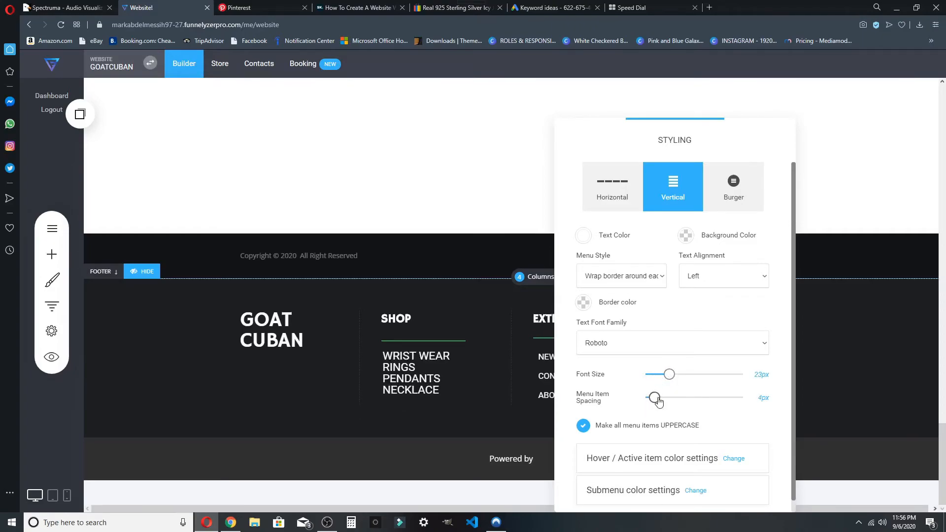
left_click(889, 371)
Set the EXTRA footer menu's item spacing to 4px and enlarge its font to about 21px.
mouse_move(598, 376)
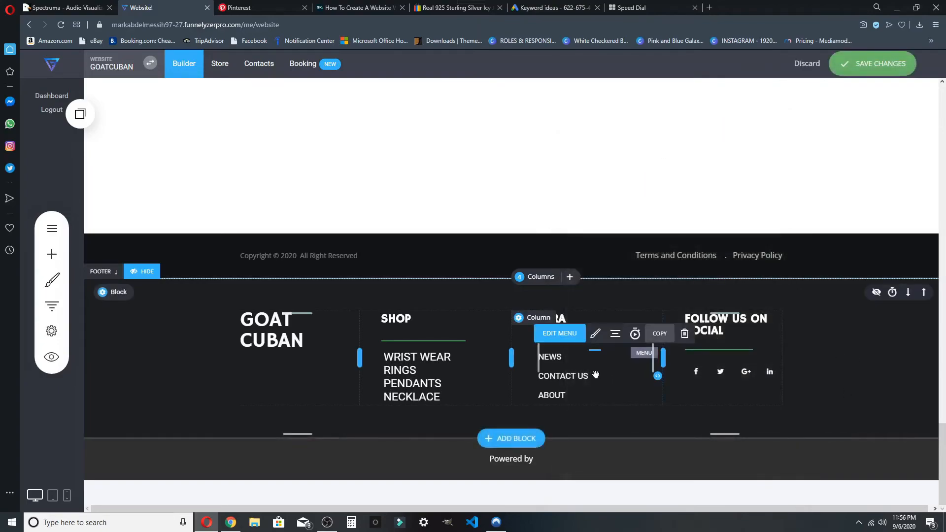
left_click(597, 334)
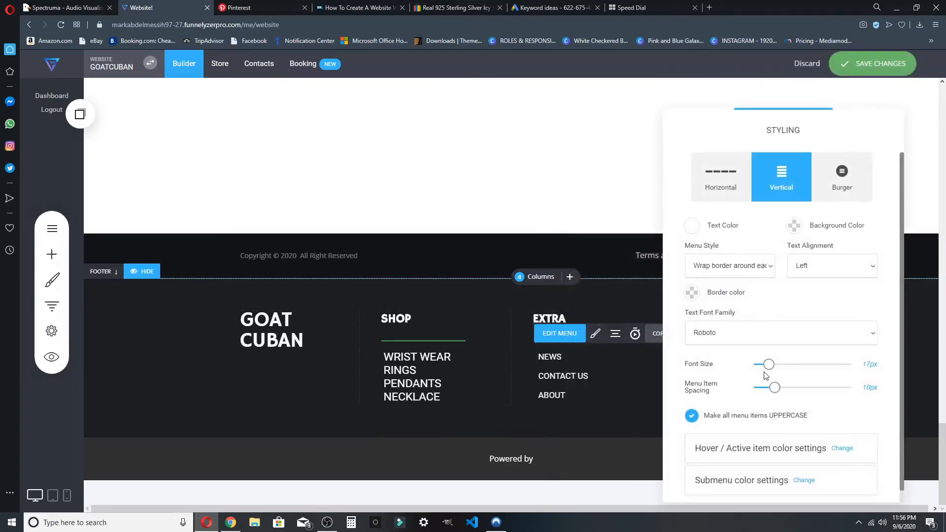
left_click_drag(774, 394, 767, 394)
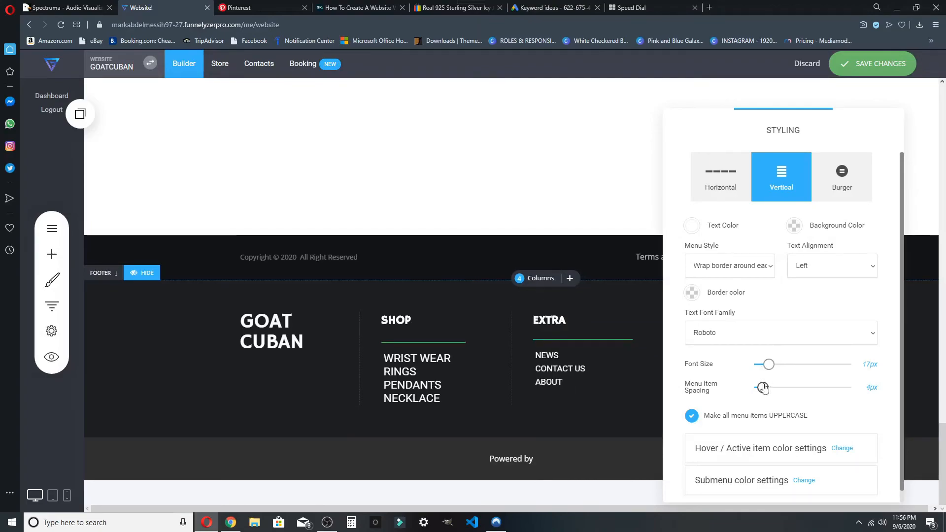
left_click(775, 366)
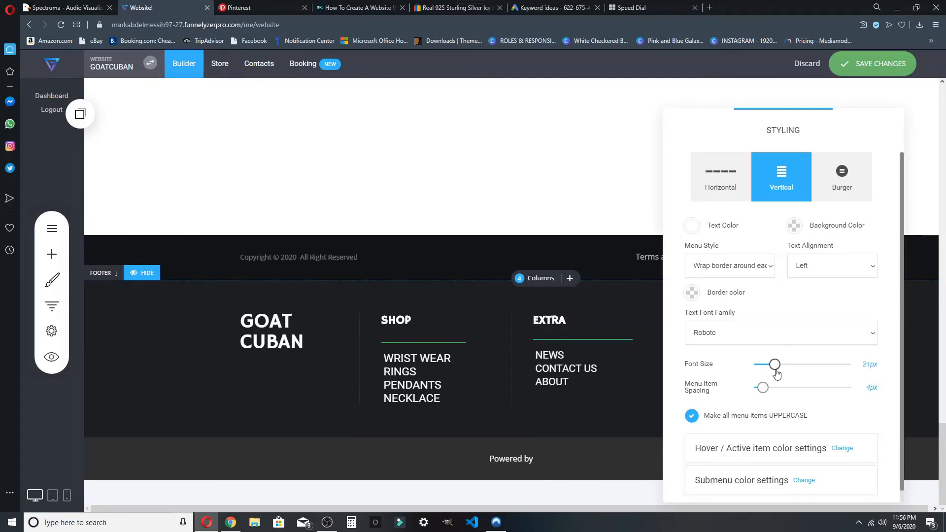
left_click(928, 143)
left_click(872, 65)
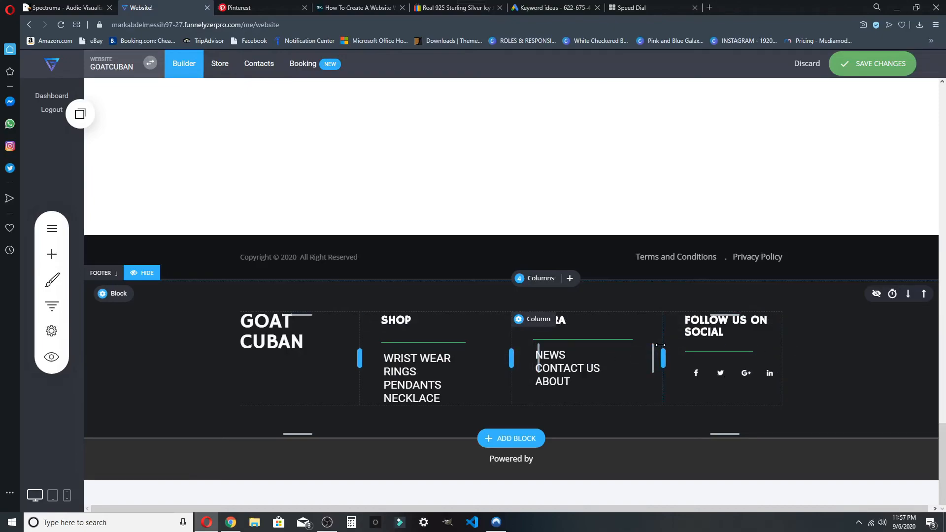
Narrow the SHOP and EXTRA footer columns, widen the FOLLOW US ON SOCIAL column so its heading fits one line, and save the changes.
left_click_drag(659, 344, 650, 344)
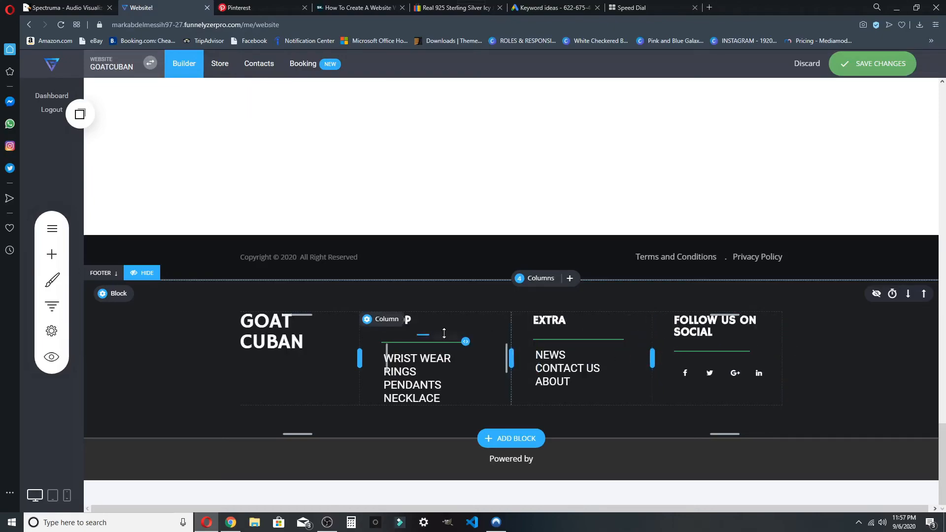
left_click_drag(522, 337, 489, 339)
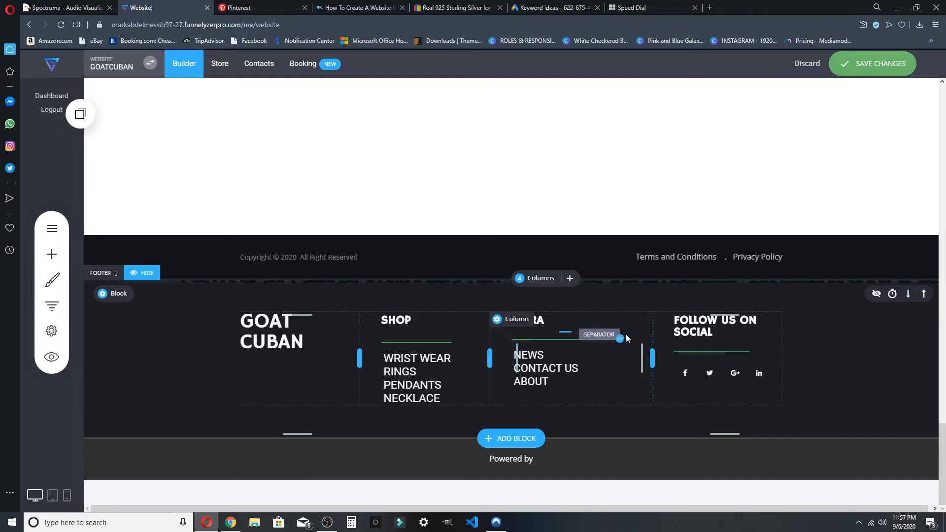
left_click_drag(649, 335, 617, 337)
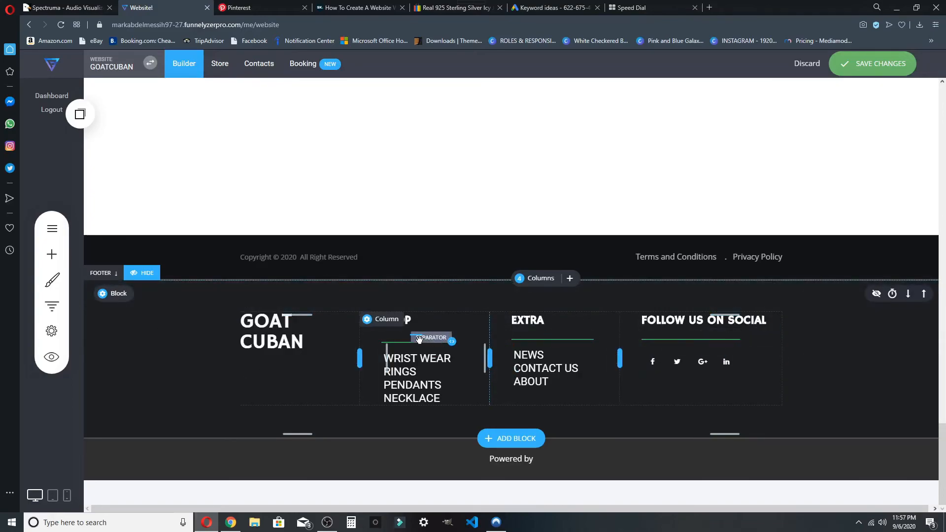
left_click(397, 340)
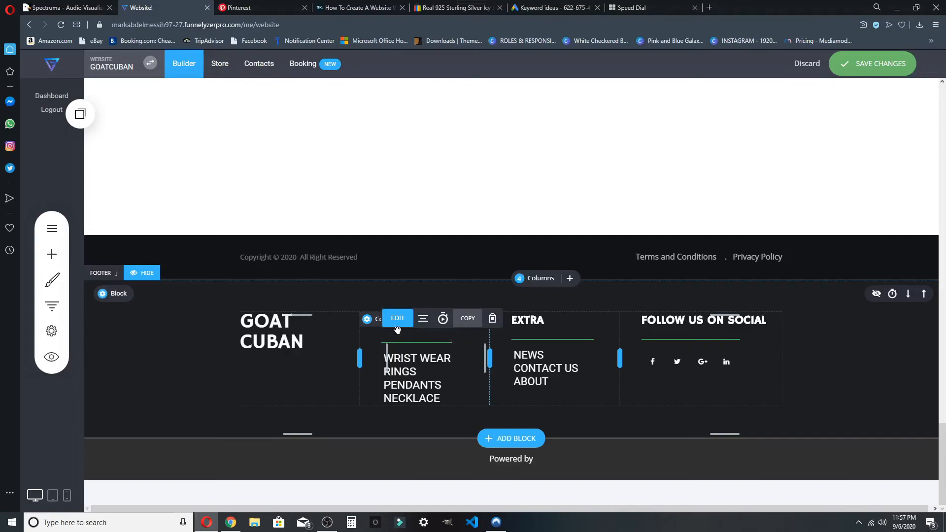
scroll(838, 108, "up", 1)
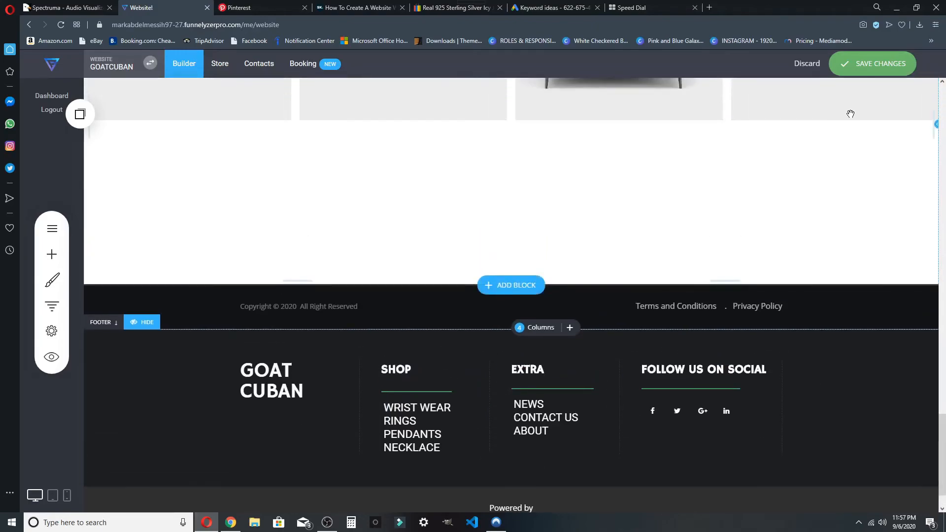
left_click(872, 64)
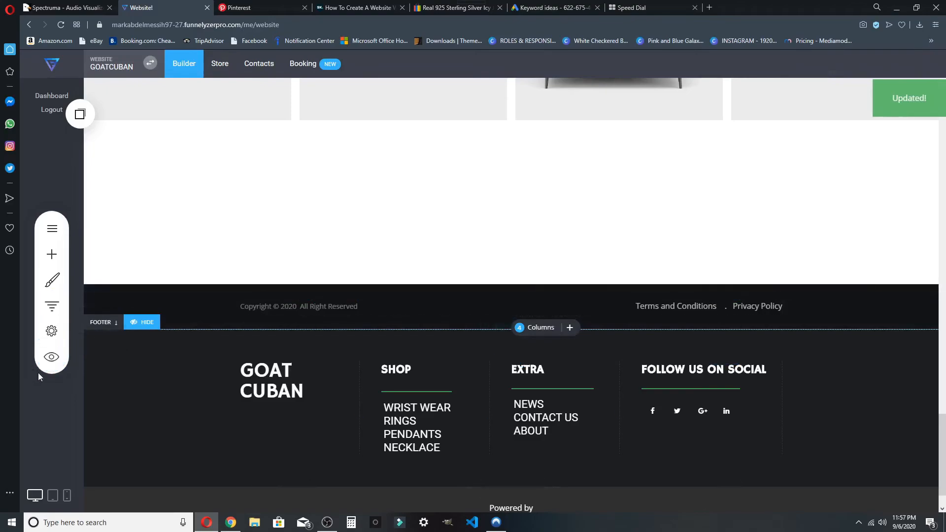
Preview the desktop website from the header down to the footer and return to the builder.
left_click(48, 361)
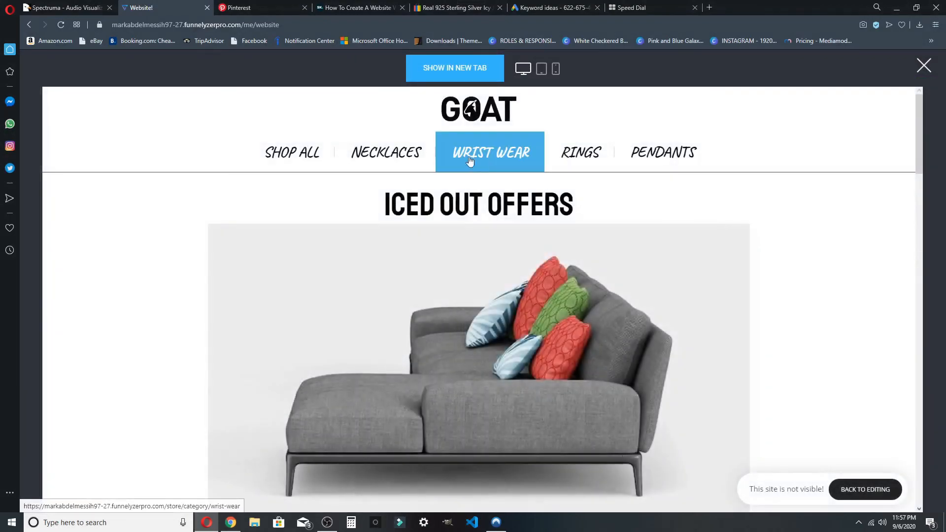
scroll(567, 239, "down", 15)
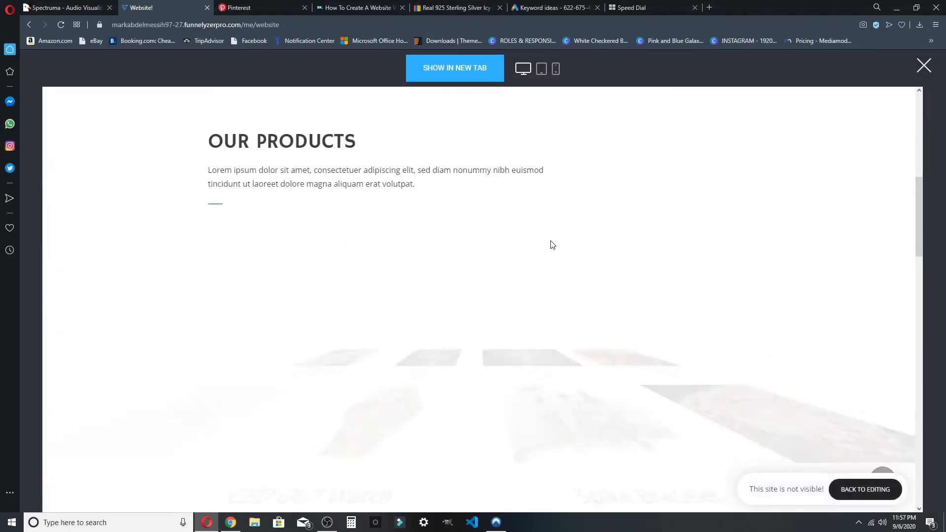
scroll(522, 258, "down", 2)
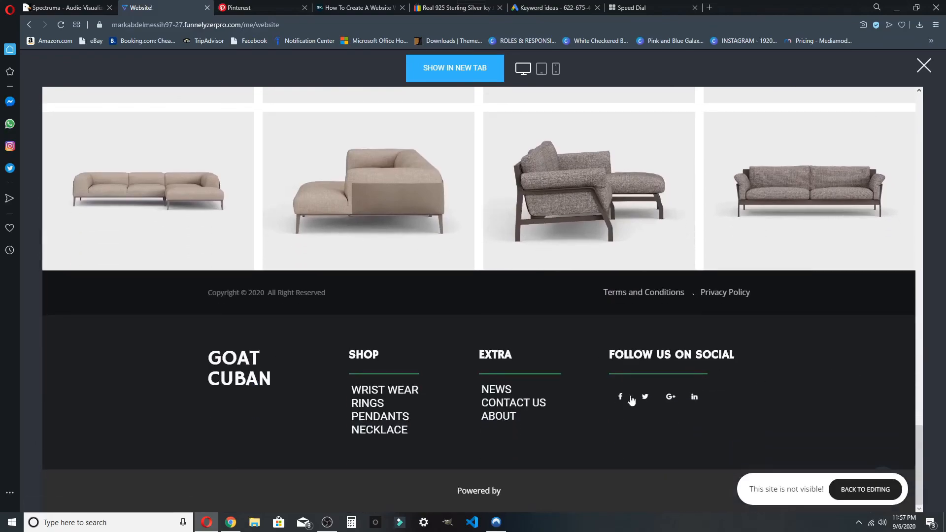
left_click(925, 66)
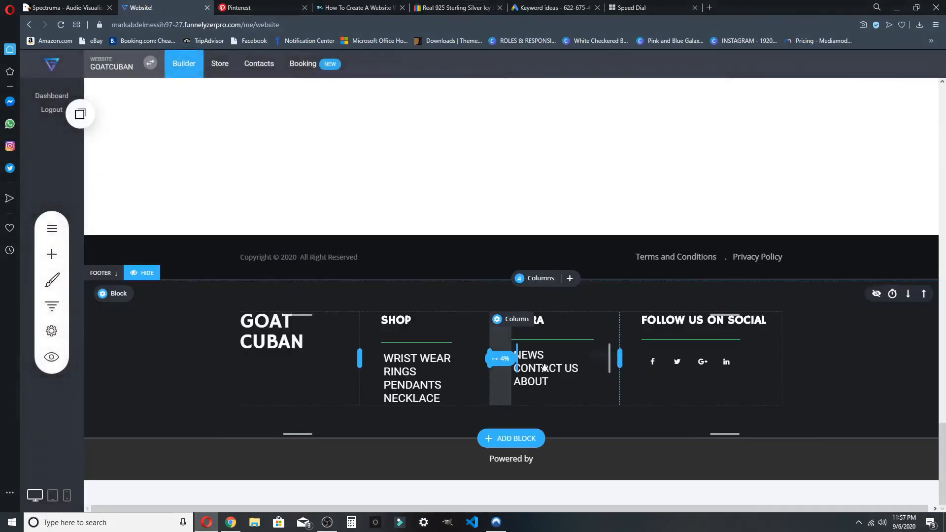
Set the footer social media icons' button size to 24px and save the changes.
left_click(677, 362)
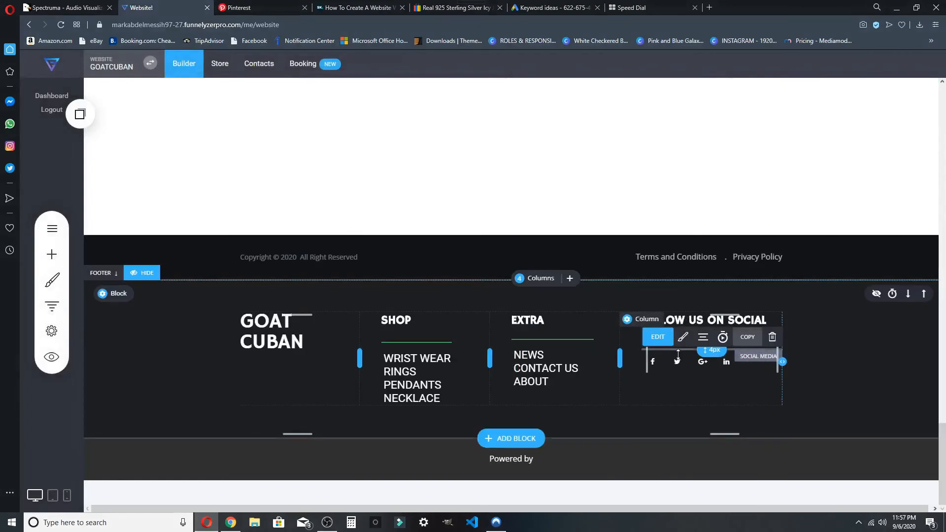
left_click(682, 339)
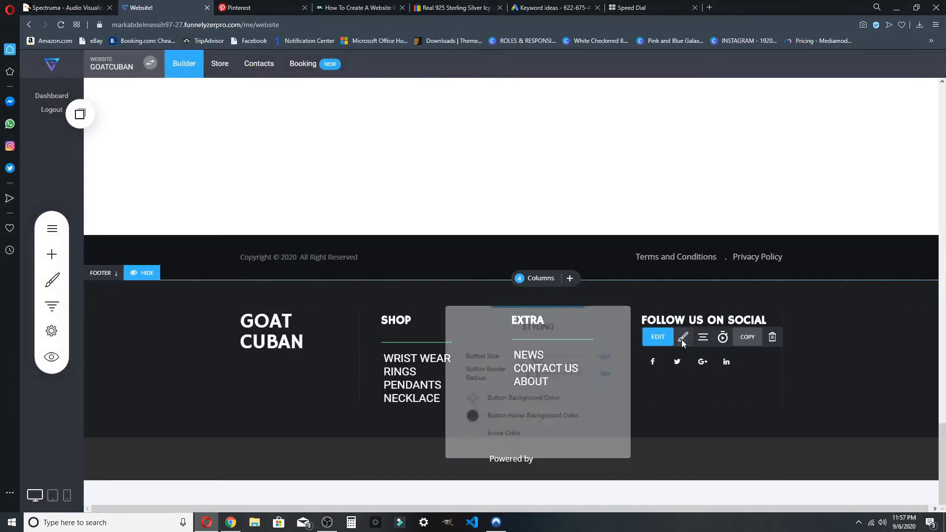
left_click_drag(537, 356, 545, 359)
left_click_drag(588, 320, 516, 299)
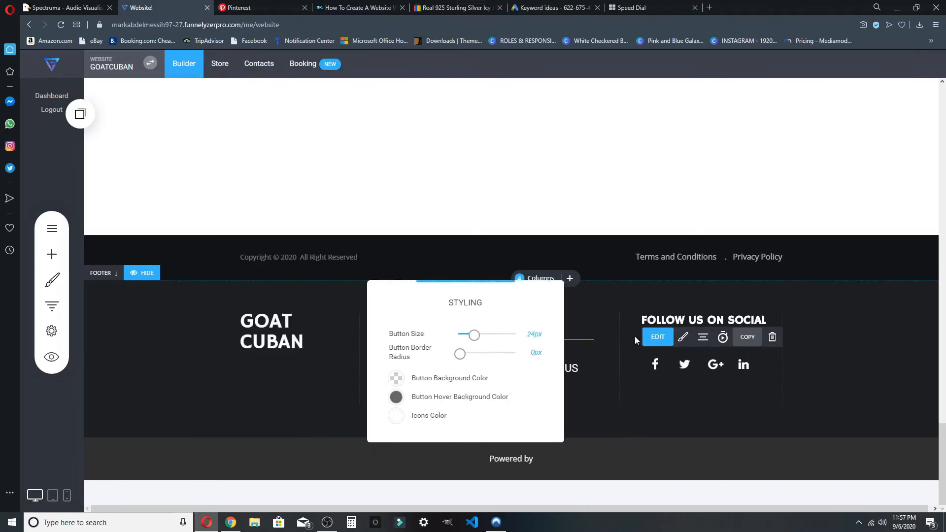
left_click(709, 366)
left_click(867, 72)
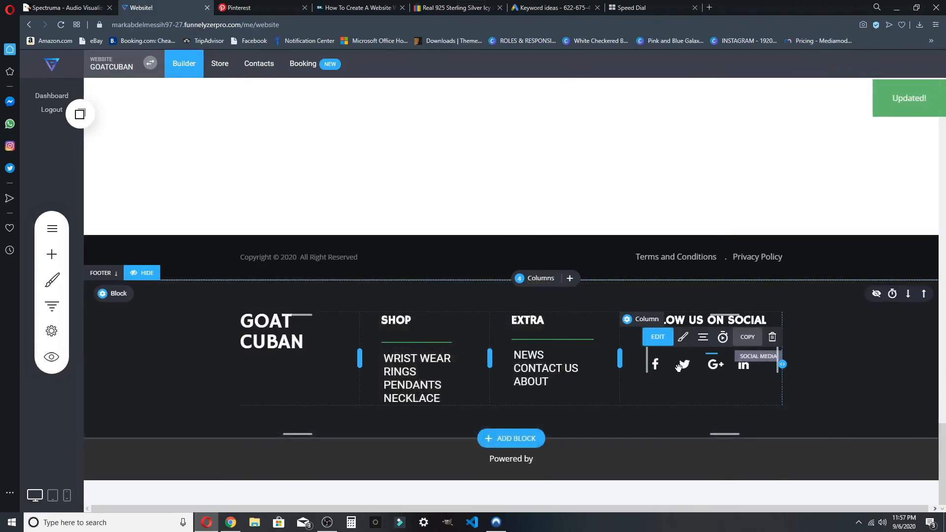
Switch the footer social icons to page links and add a third link with the Instagram icon.
left_click(658, 337)
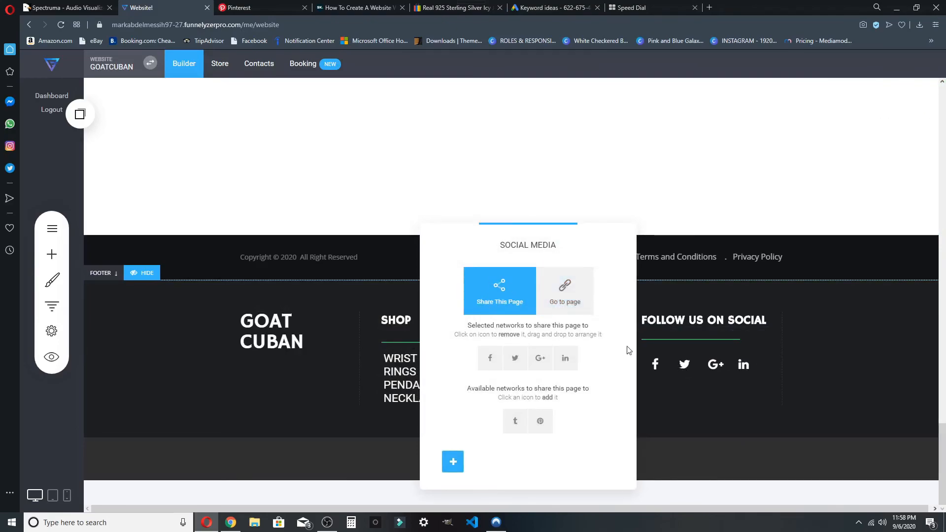
left_click(579, 302)
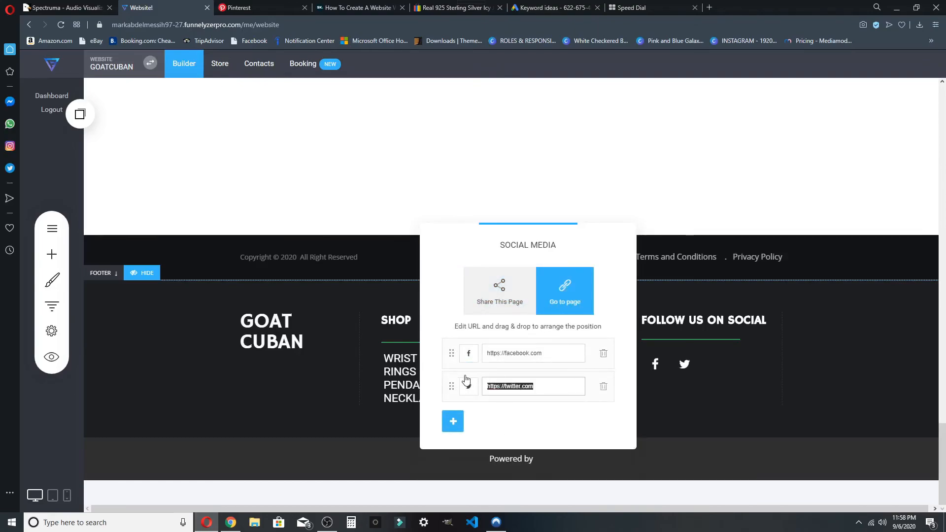
left_click(453, 421)
left_click(469, 424)
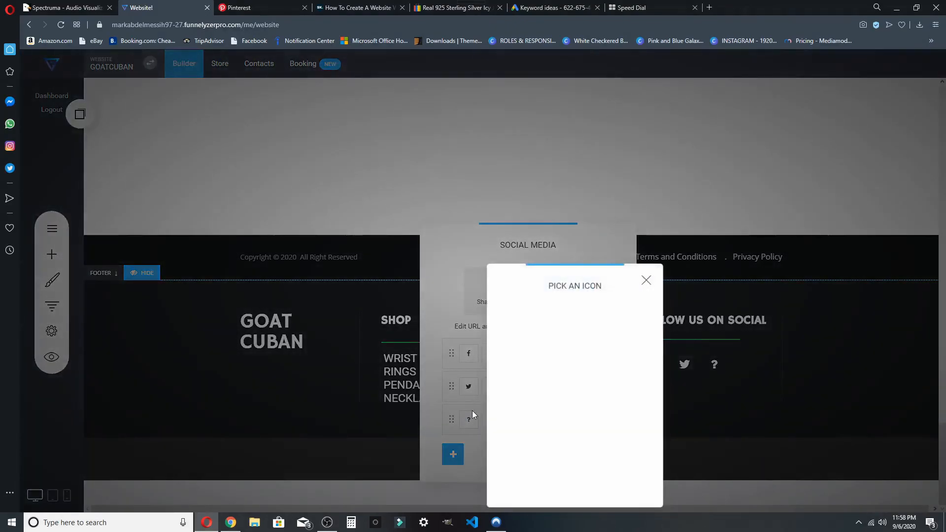
left_click(647, 281)
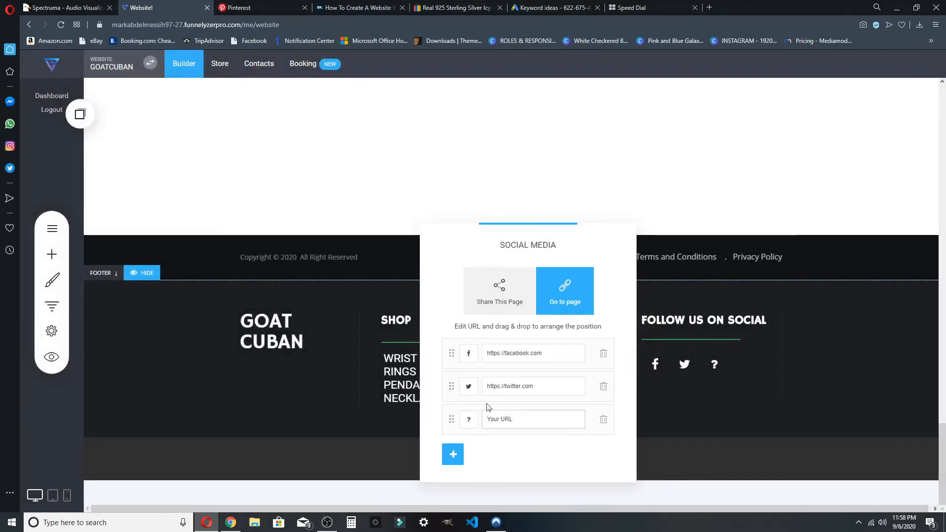
left_click(471, 419)
left_click(545, 328)
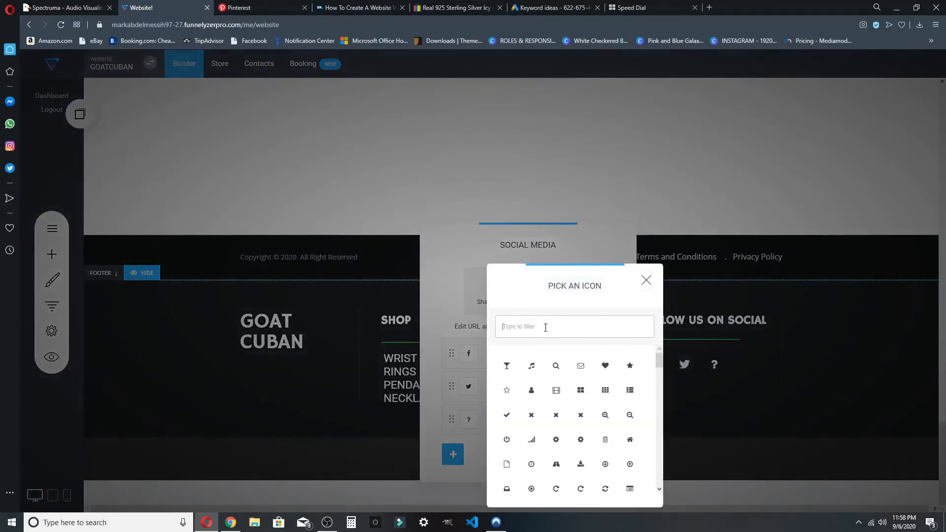
type("Insta")
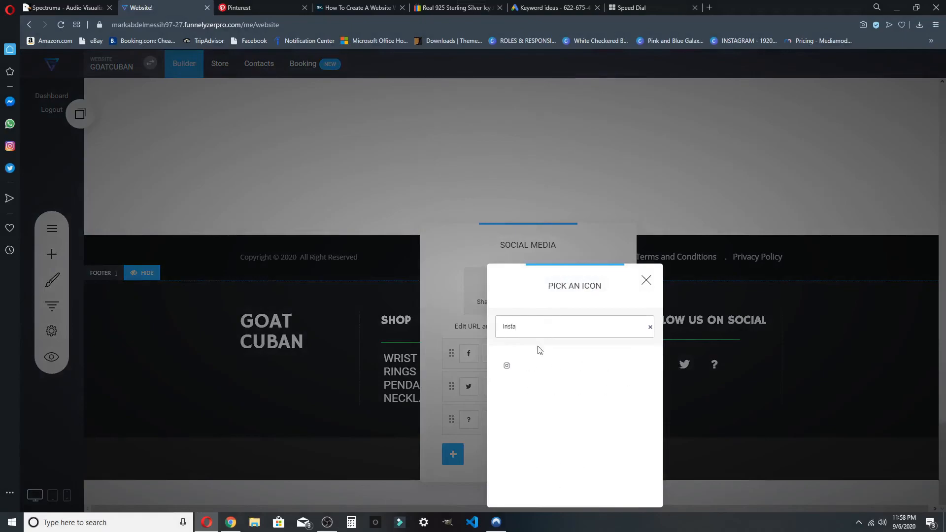
left_click(506, 365)
left_click(541, 418)
key("ctrl+a")
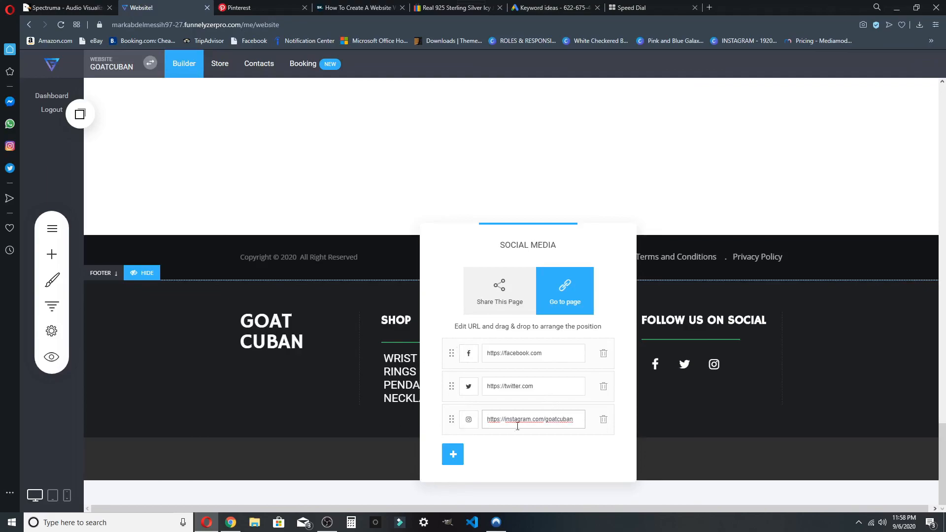
left_click(551, 355)
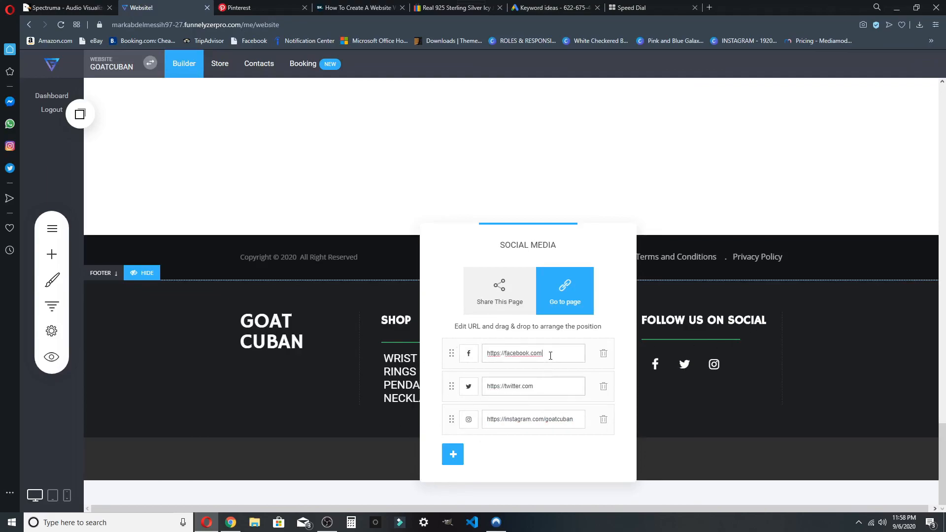
left_click(821, 365)
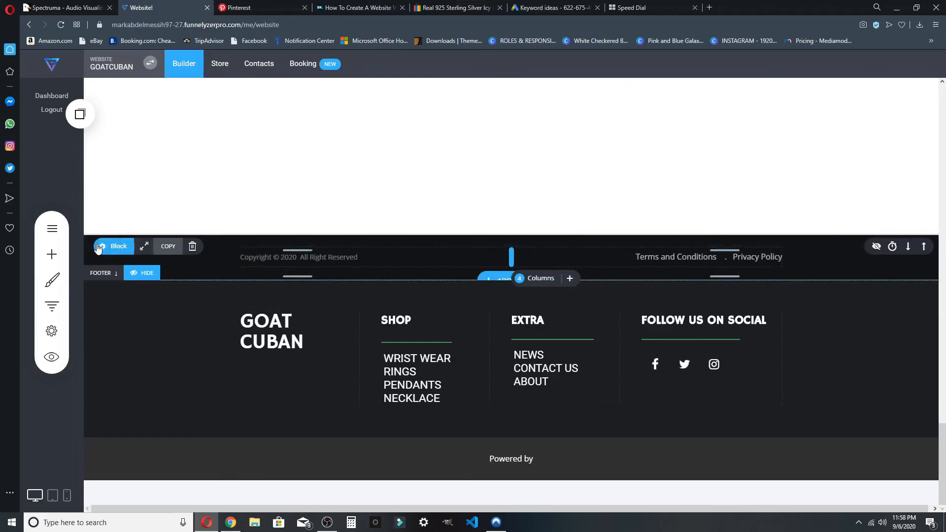
Move the copyright block below the four-column footer block and delete the "Powered by" block.
left_click(908, 246)
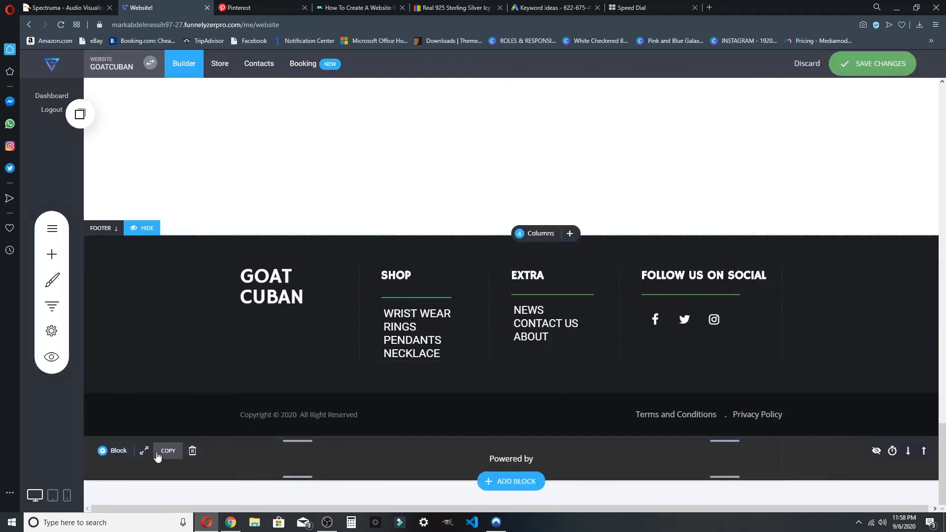
left_click(195, 450)
left_click(533, 279)
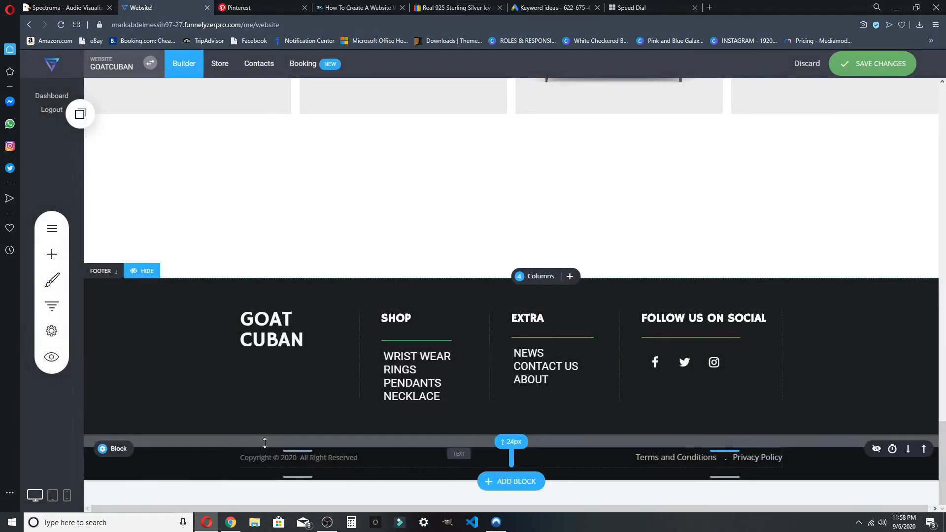
Slightly reduce the spacing above the footer's copyright text and save the changes.
left_click_drag(268, 441, 269, 433)
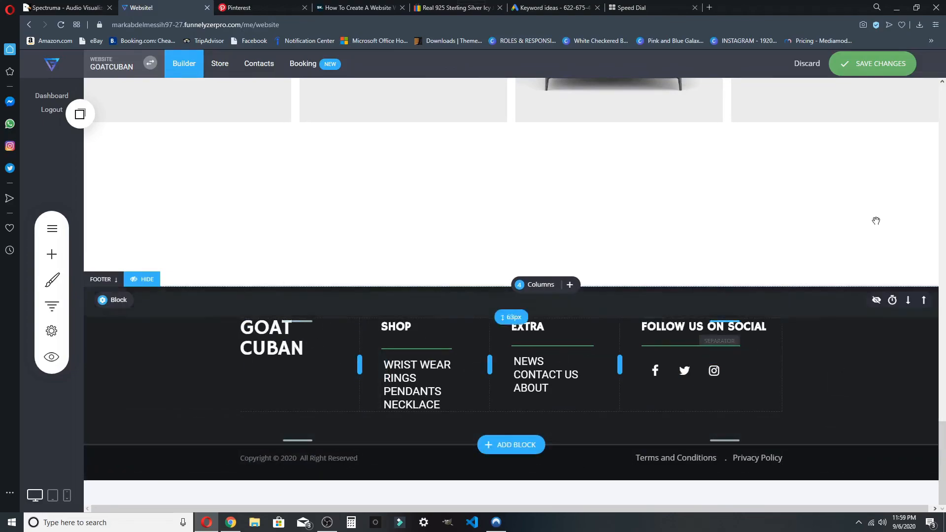
scroll(868, 197, "up", 7)
left_click(868, 65)
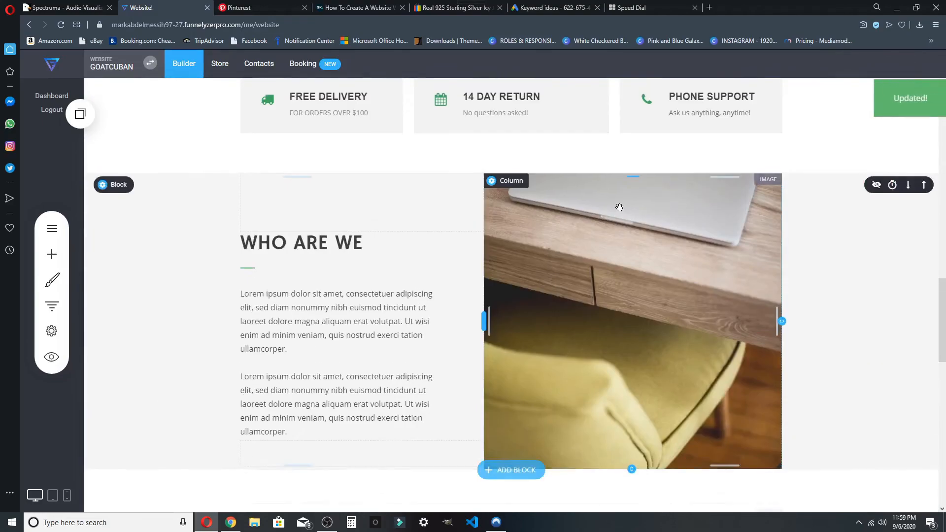
scroll(607, 205, "up", 12)
scroll(567, 233, "down", 10)
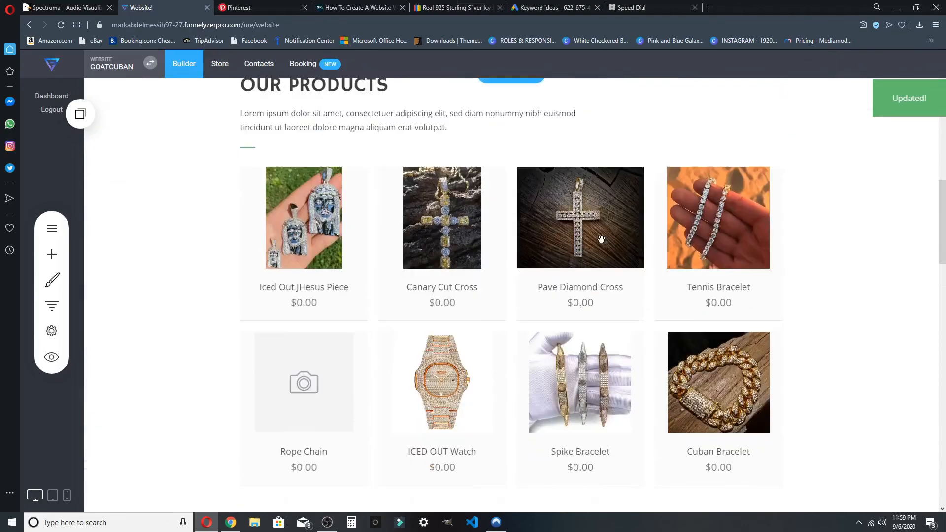